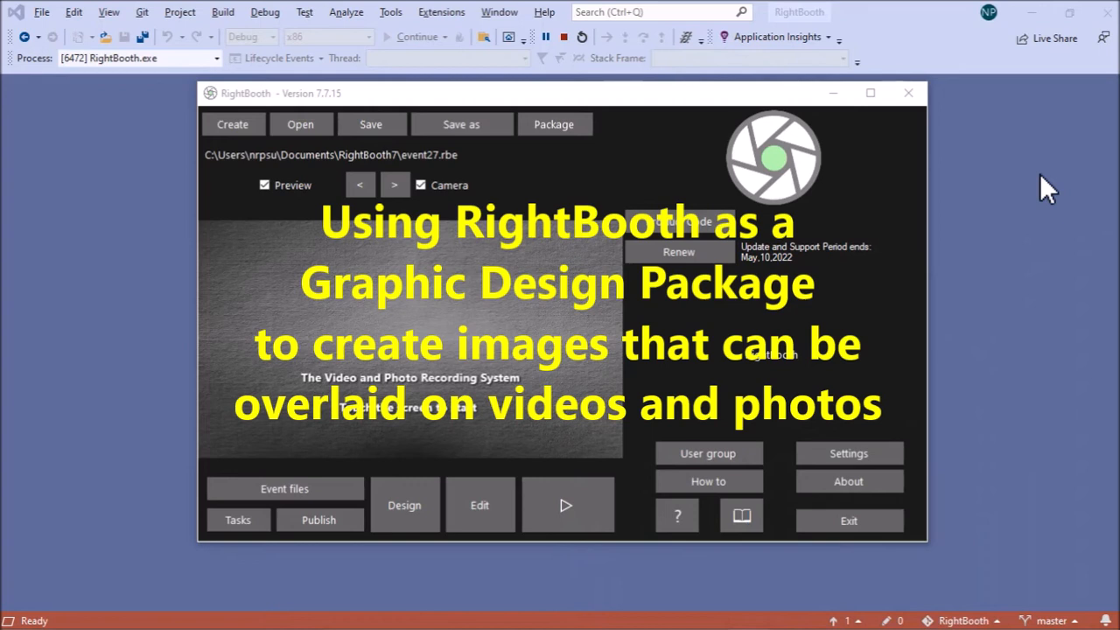
# Switch to Chrome and view the Photoshop subscription checkout and the Canva Pro pricing pages.
pyautogui.hotkey('alt', 'Tab')
pyautogui.hotkey('alt', 'Tab')
pyautogui.hotkey('alt', 'Tab')
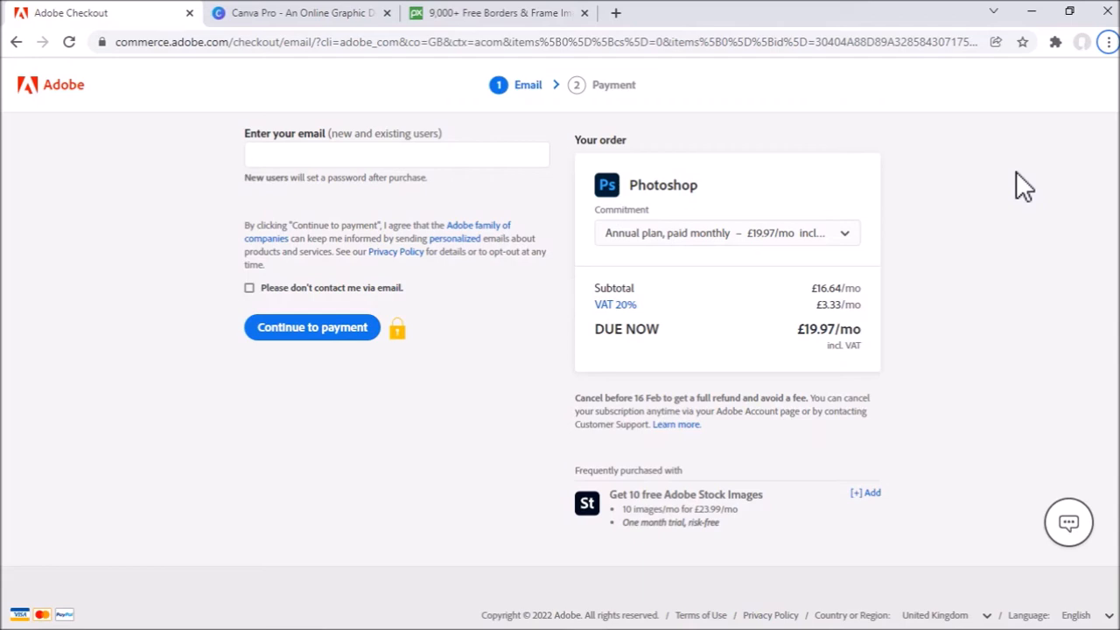
pyautogui.click(341, 14)
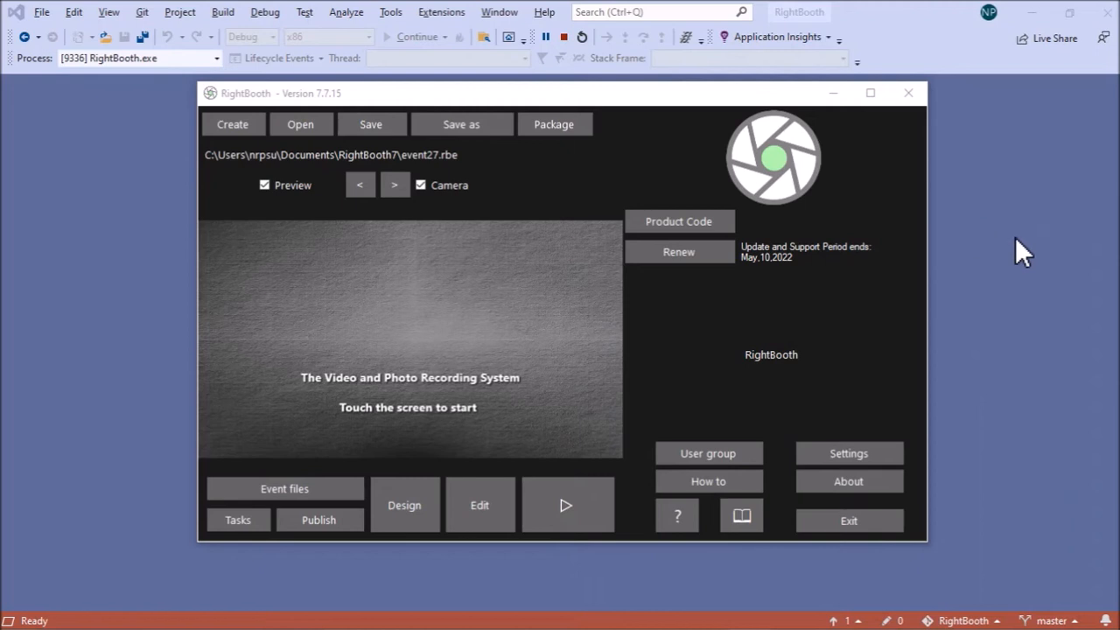
# Start creating a new information event in RightBooth.
pyautogui.click(244, 127)
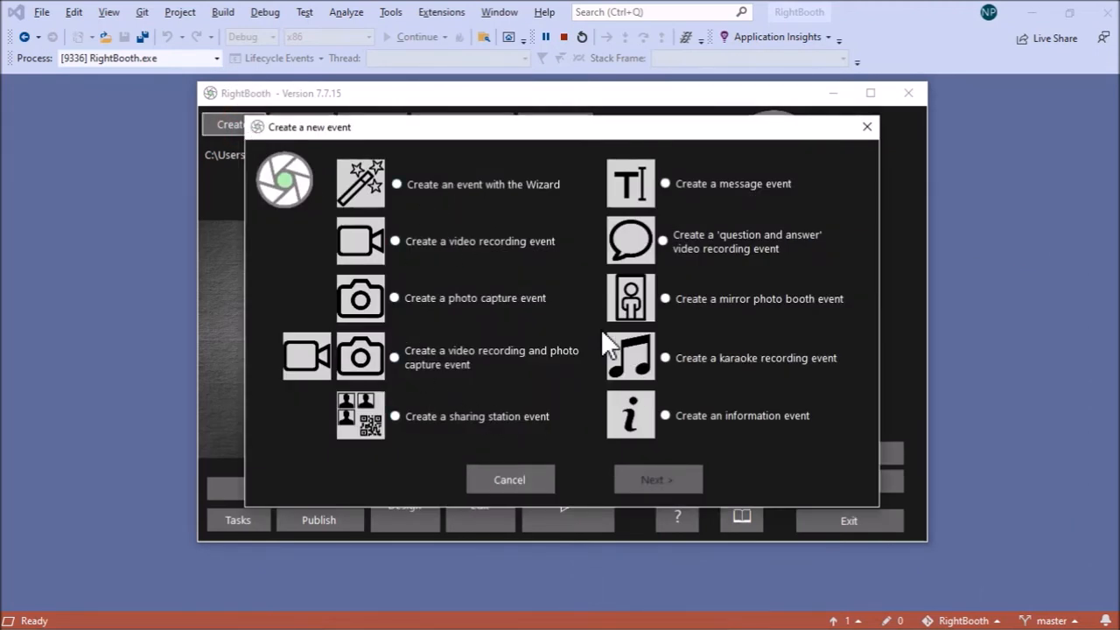
pyautogui.click(719, 429)
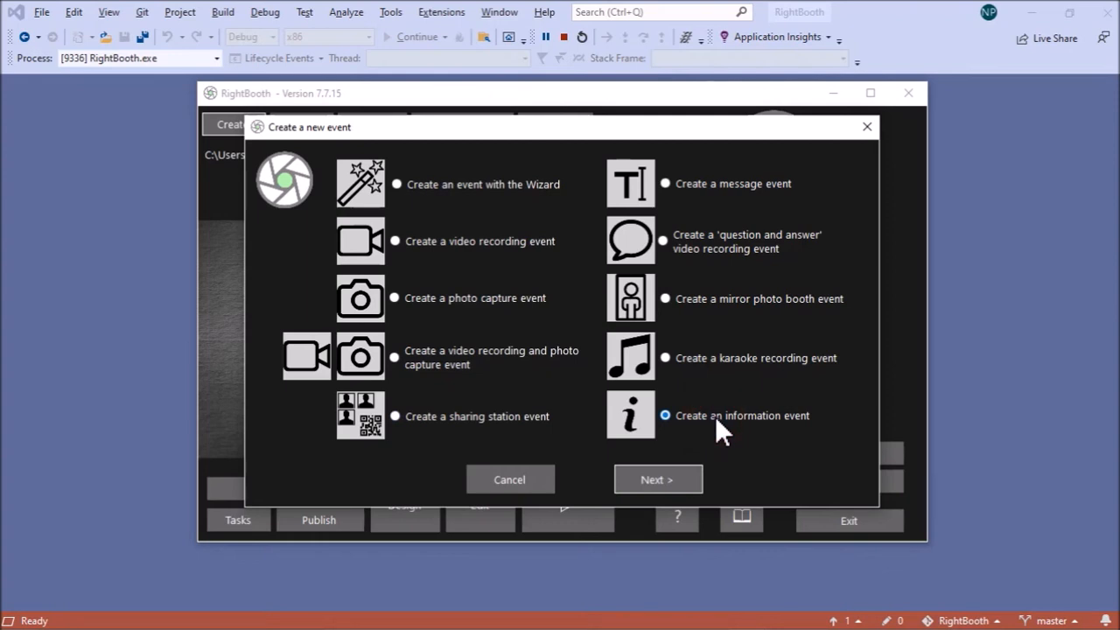
pyautogui.click(673, 479)
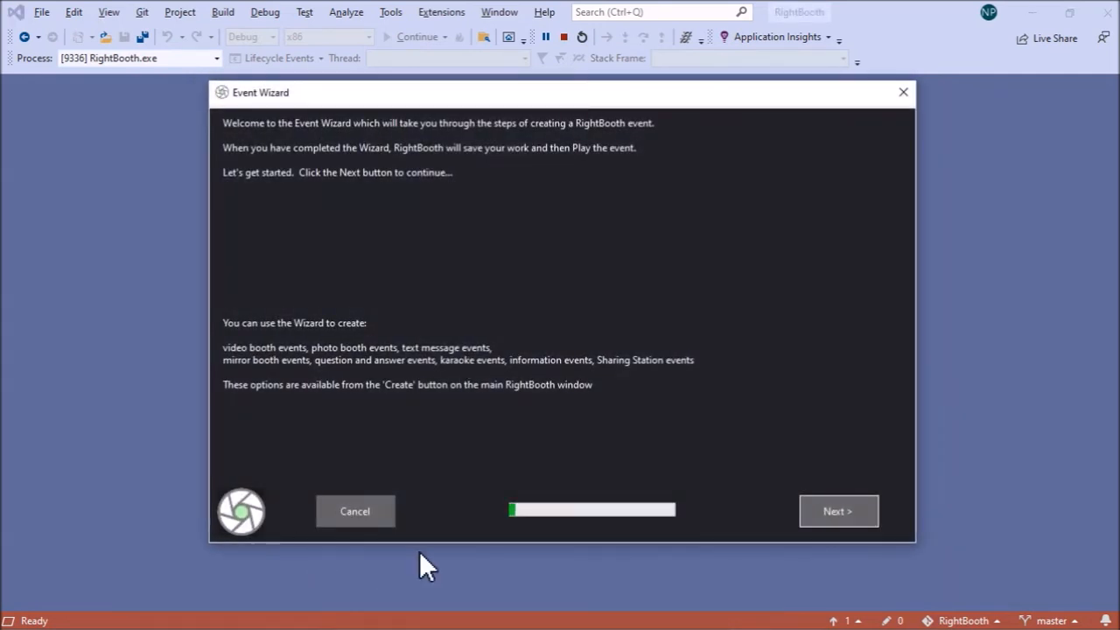
# Complete the Event Wizard with its default background and language, choosing Canon as the camera.
pyautogui.click(814, 509)
pyautogui.click(836, 511)
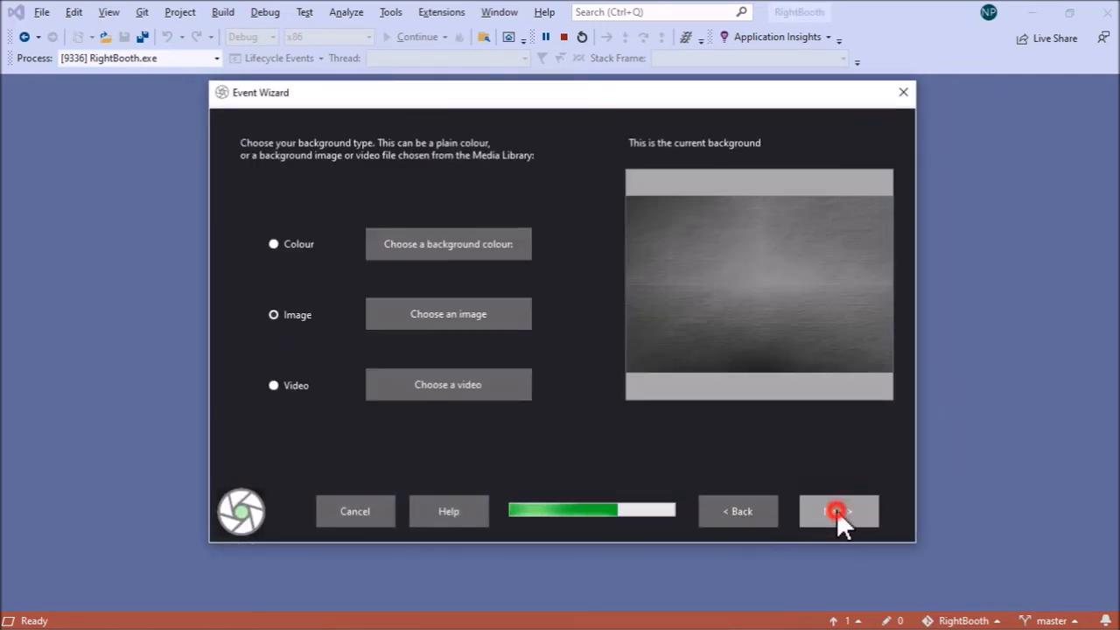
pyautogui.click(836, 512)
pyautogui.click(836, 511)
pyautogui.click(836, 511)
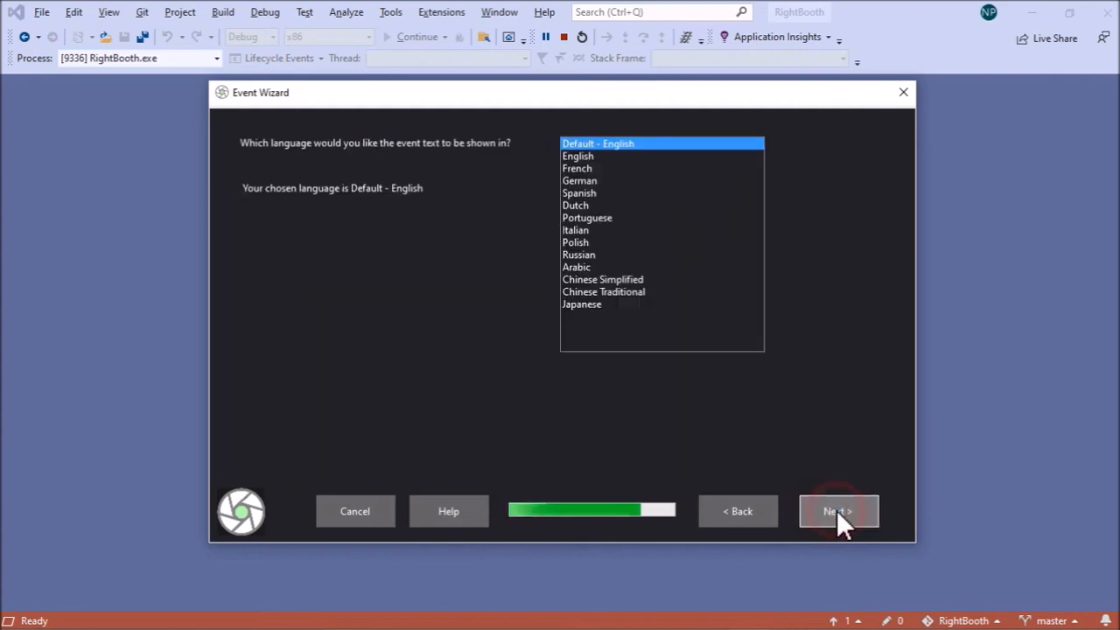
pyautogui.click(836, 512)
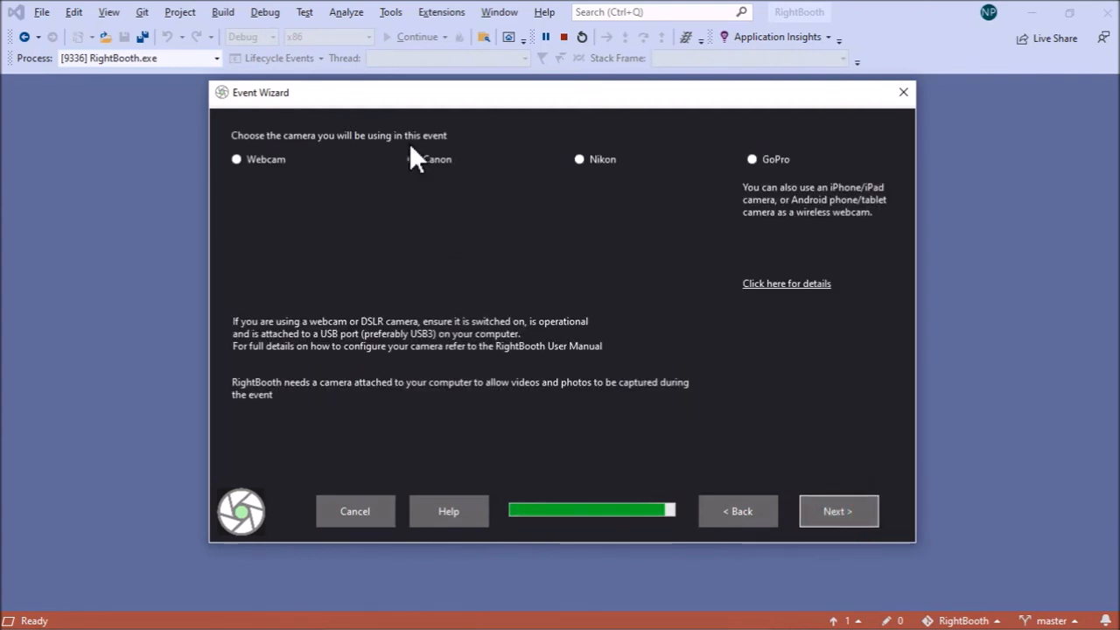
pyautogui.click(438, 159)
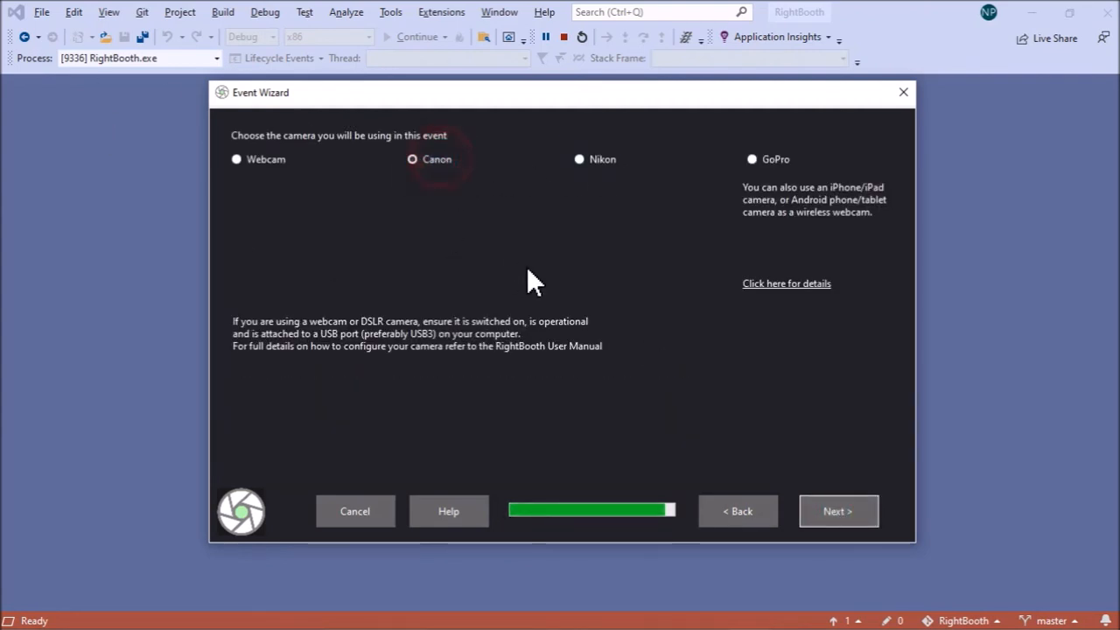
pyautogui.click(857, 514)
pyautogui.click(796, 445)
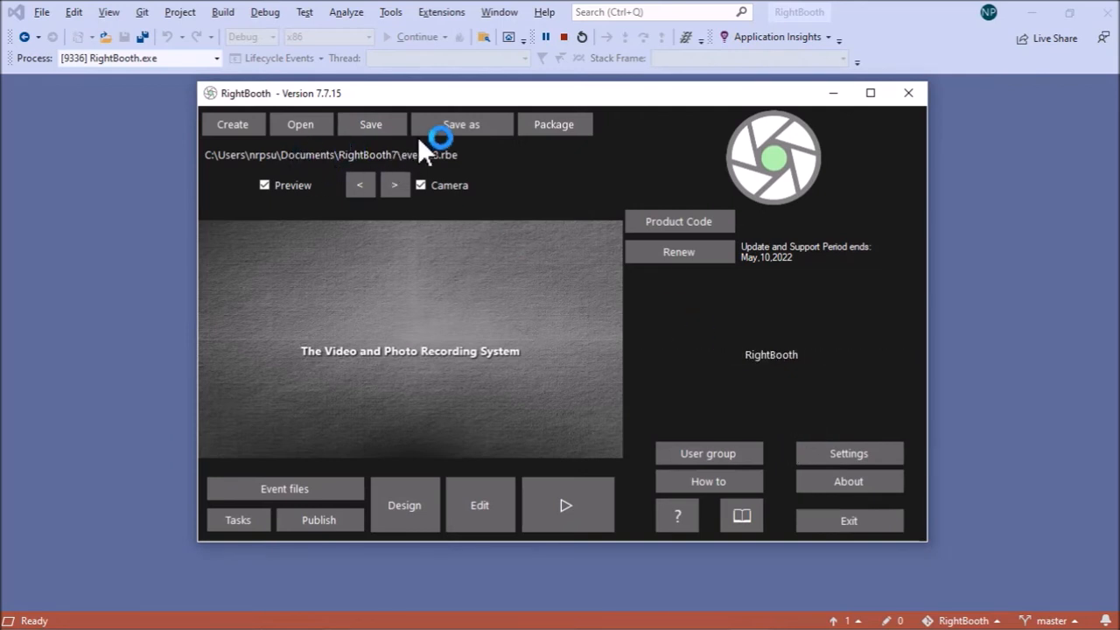
# Save the new event under the file name "graphic design" in the RightBooth7 folder.
pyautogui.click(450, 120)
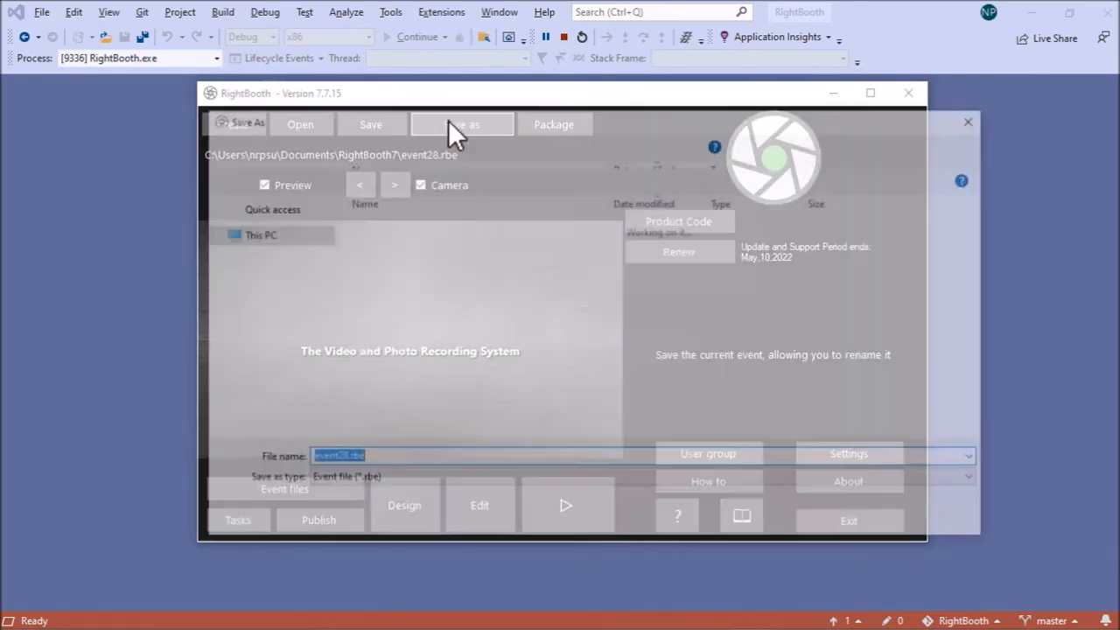
pyautogui.press('Home')
pyautogui.write('gr')
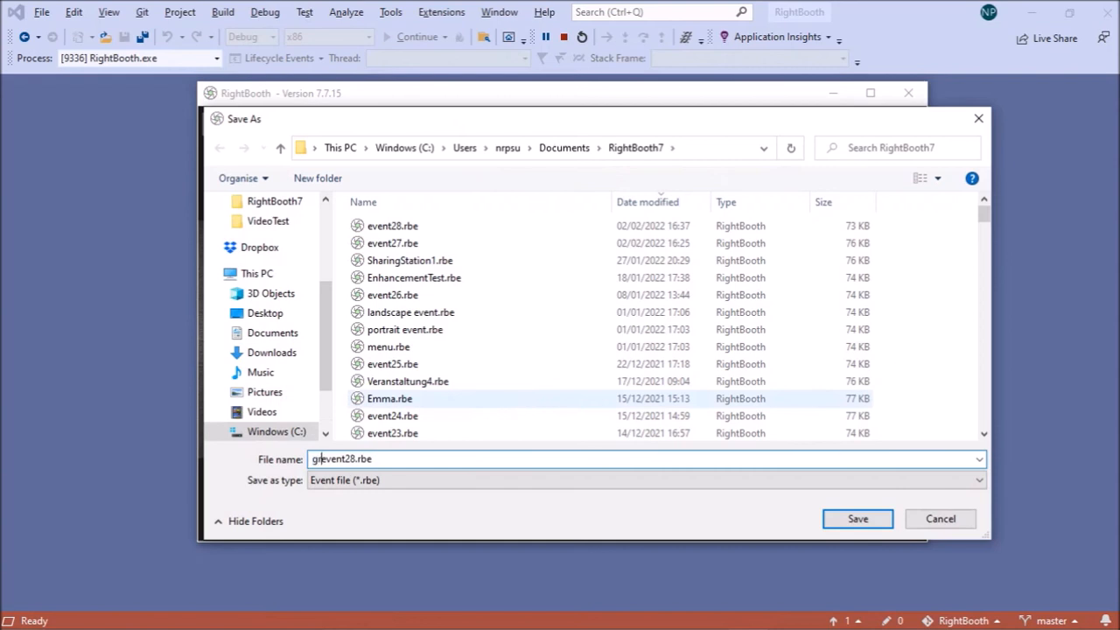
pyautogui.write('aphic d')
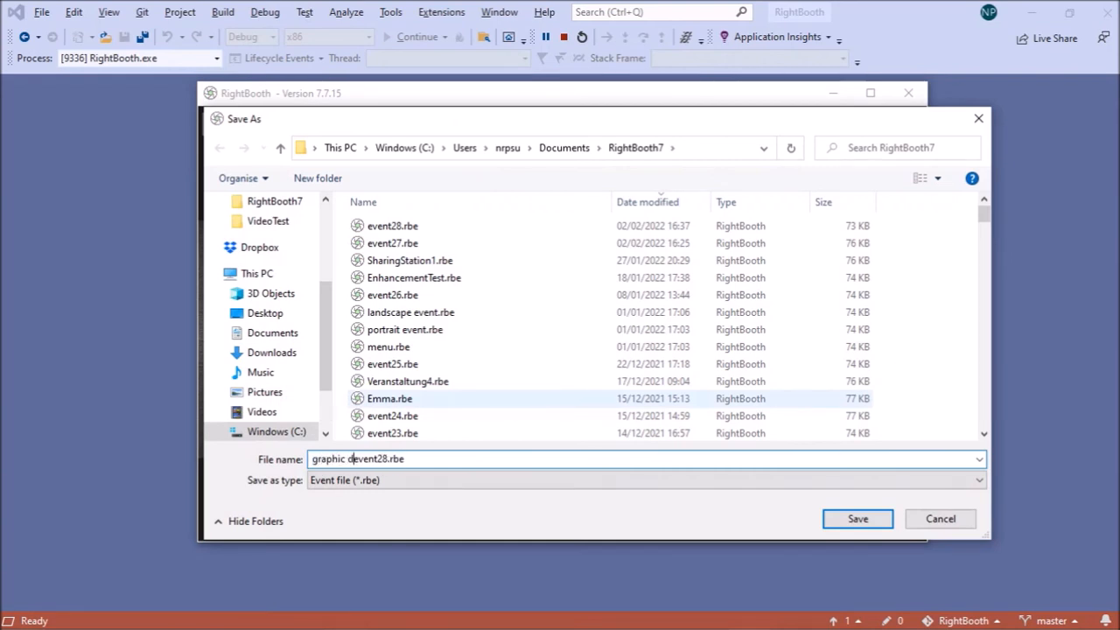
pyautogui.write('esign')
pyautogui.press('Delete')
pyautogui.press('Delete')
pyautogui.press('Delete')
pyautogui.press('Delete')
pyautogui.press('Delete')
pyautogui.press('Delete')
pyautogui.press('Delete')
pyautogui.press('Return')
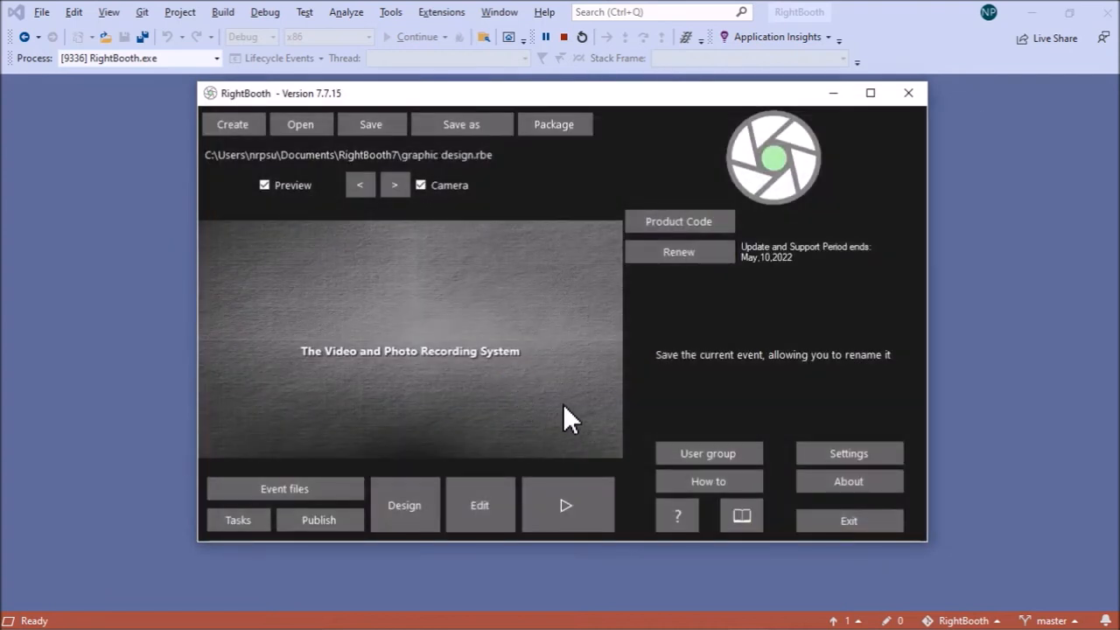
# Open the event for editing and delete the "The Video and Photo Recording System" title from the Start screen.
pyautogui.click(479, 501)
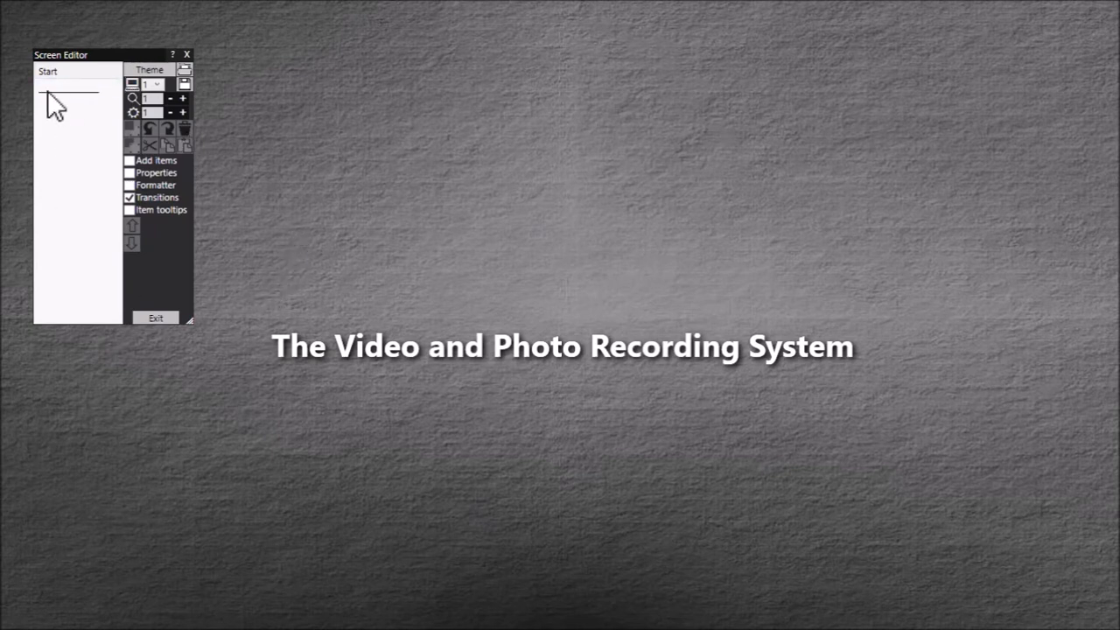
pyautogui.click(513, 342)
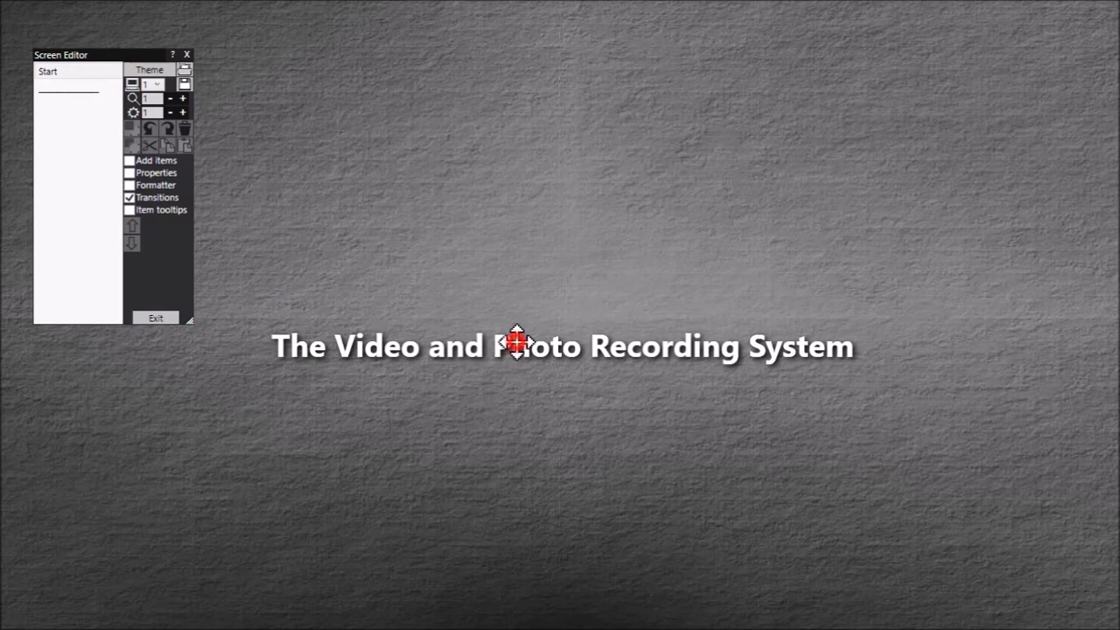
pyautogui.press('Delete')
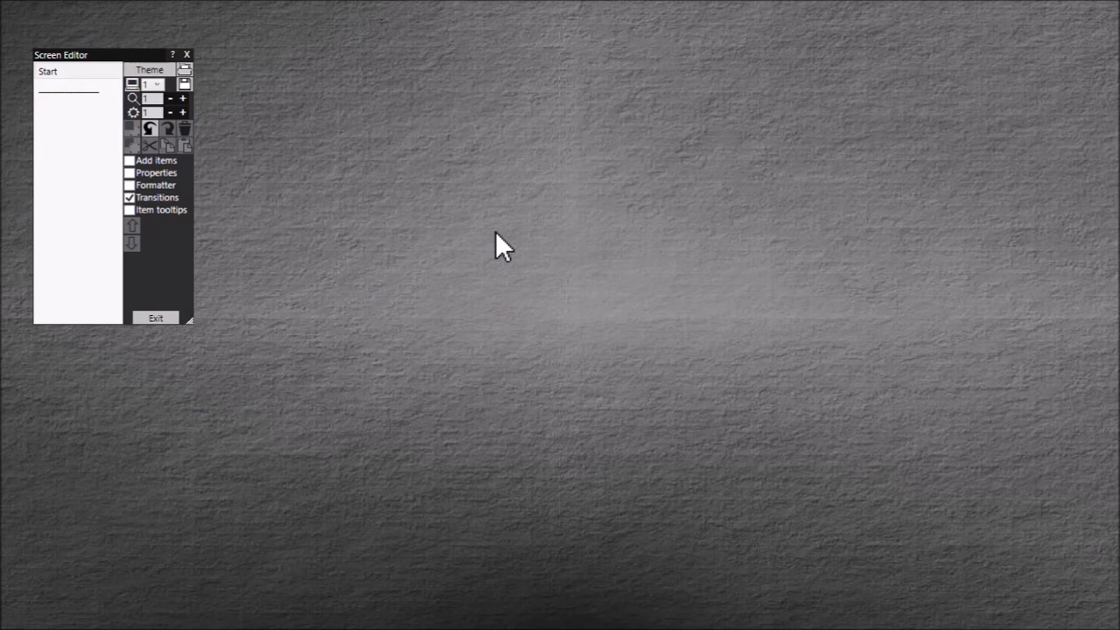
# Add a new screen to the event and name it "Design 1".
pyautogui.click(152, 162)
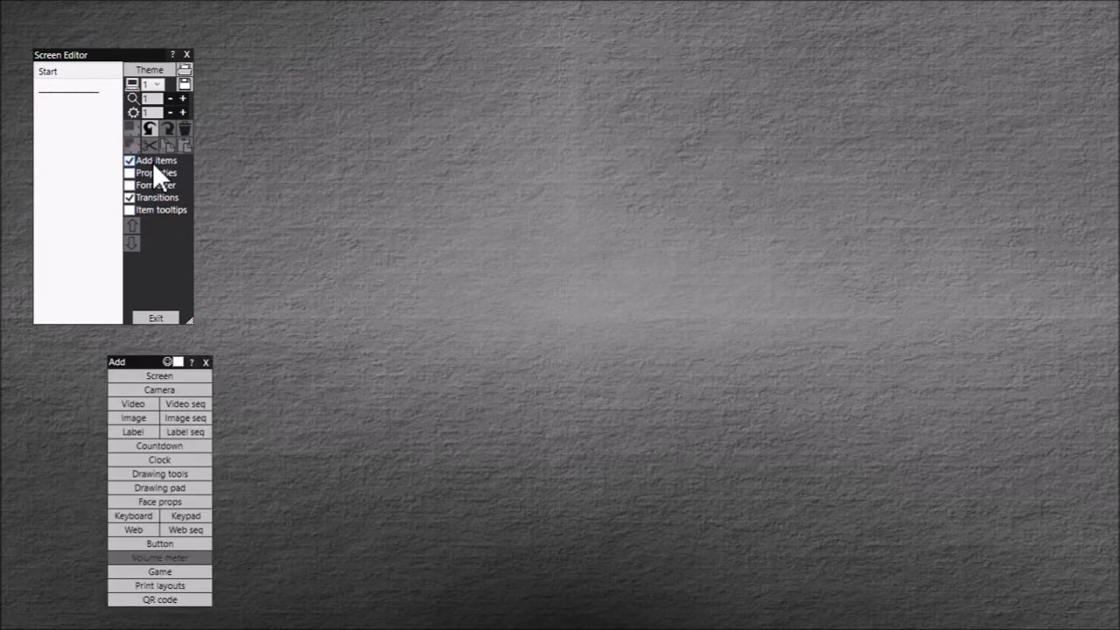
pyautogui.click(178, 375)
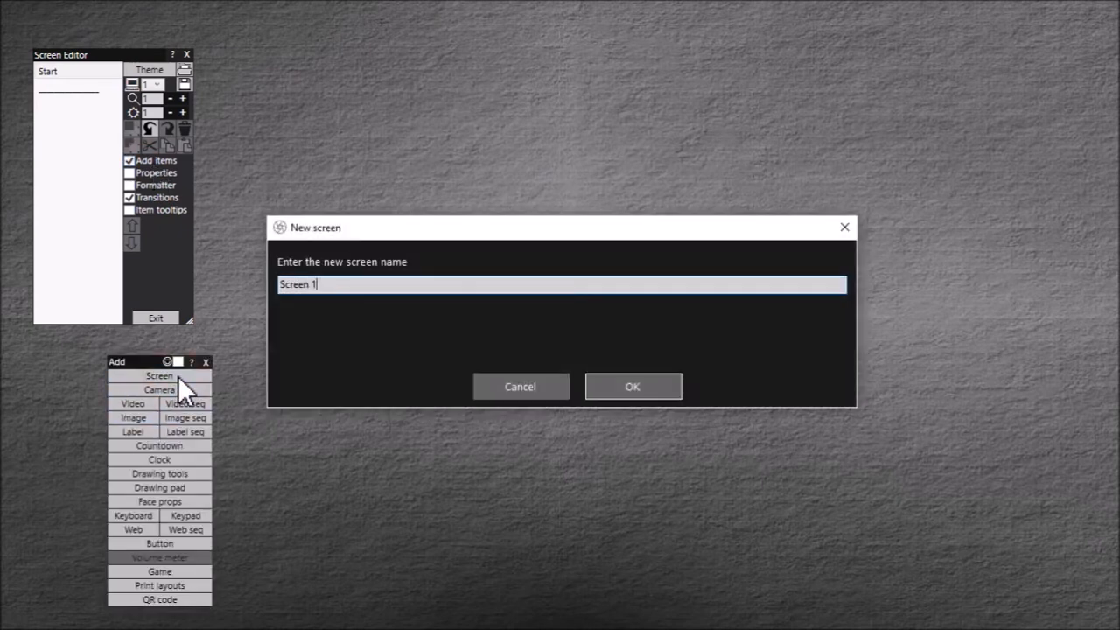
pyautogui.press('BackSpace')
pyautogui.press('BackSpace')
pyautogui.press('BackSpace')
pyautogui.press('BackSpace')
pyautogui.press('BackSpace')
pyautogui.press('BackSpace')
pyautogui.press('BackSpace')
pyautogui.press('BackSpace')
pyautogui.write('Design 1')
pyautogui.click(608, 379)
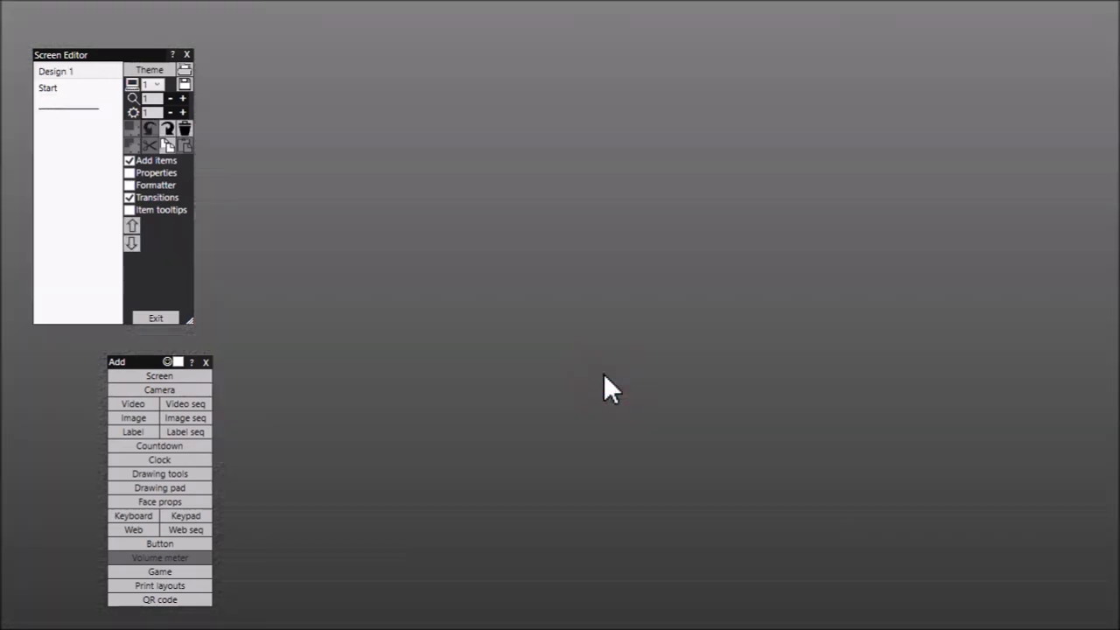
# Show the Design 1 screen's properties and set both its width and height to 1000 pixels.
pyautogui.click(82, 73)
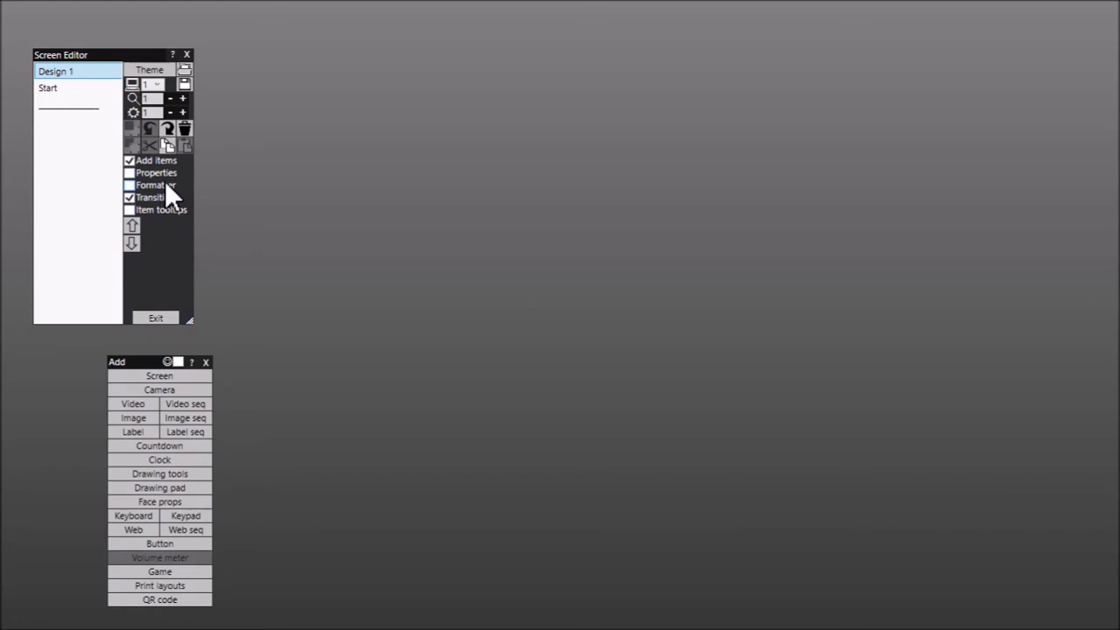
pyautogui.click(148, 175)
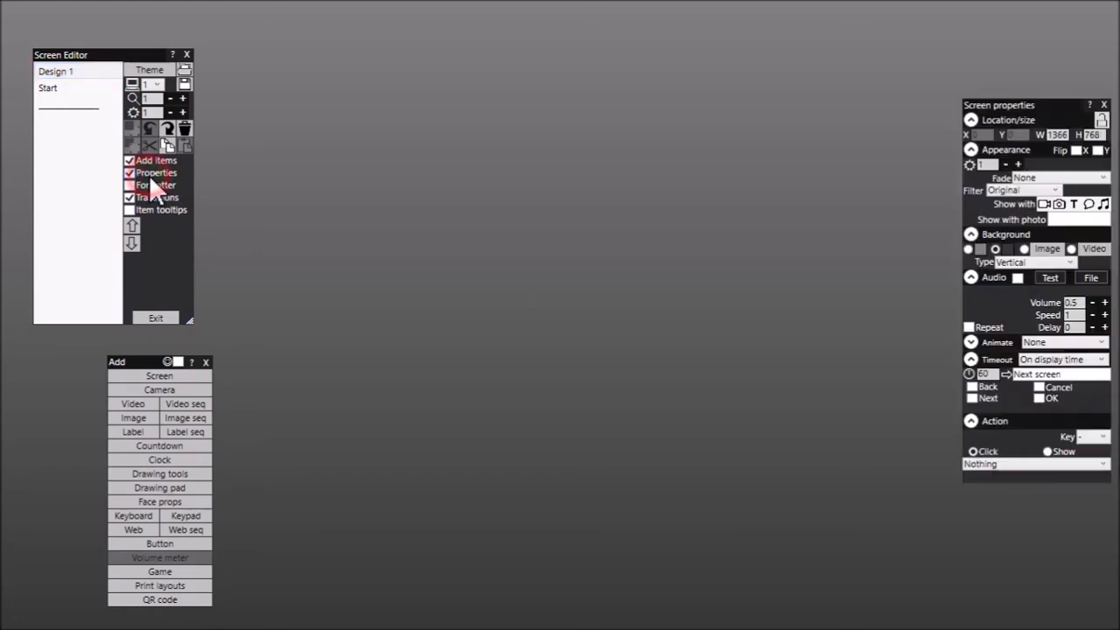
pyautogui.moveTo(1006, 101); pyautogui.dragTo(569, 54)
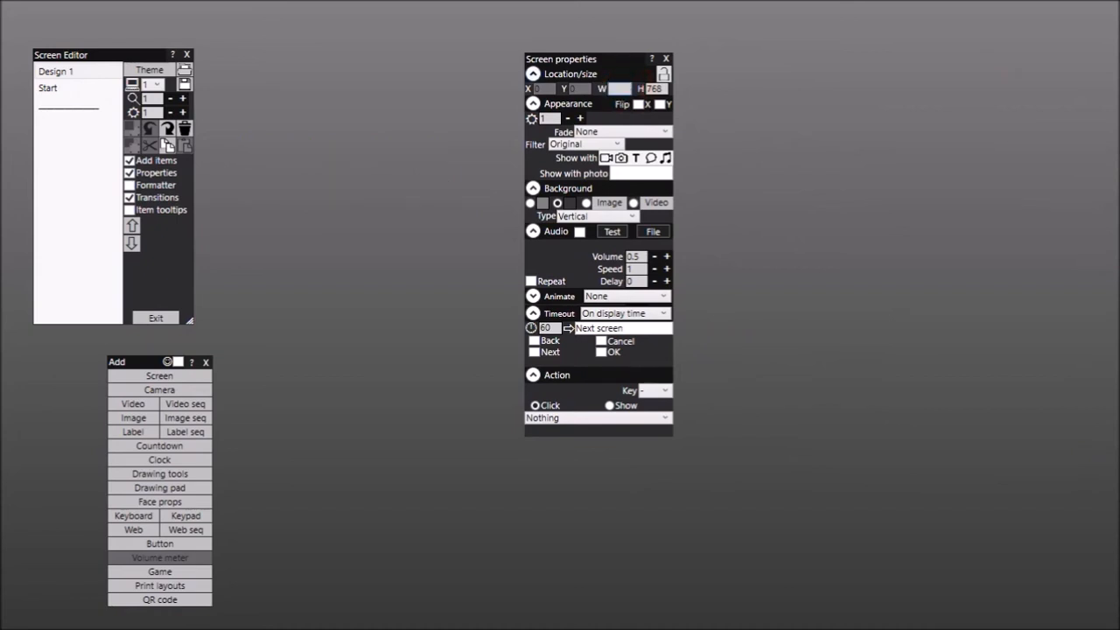
pyautogui.write('1000')
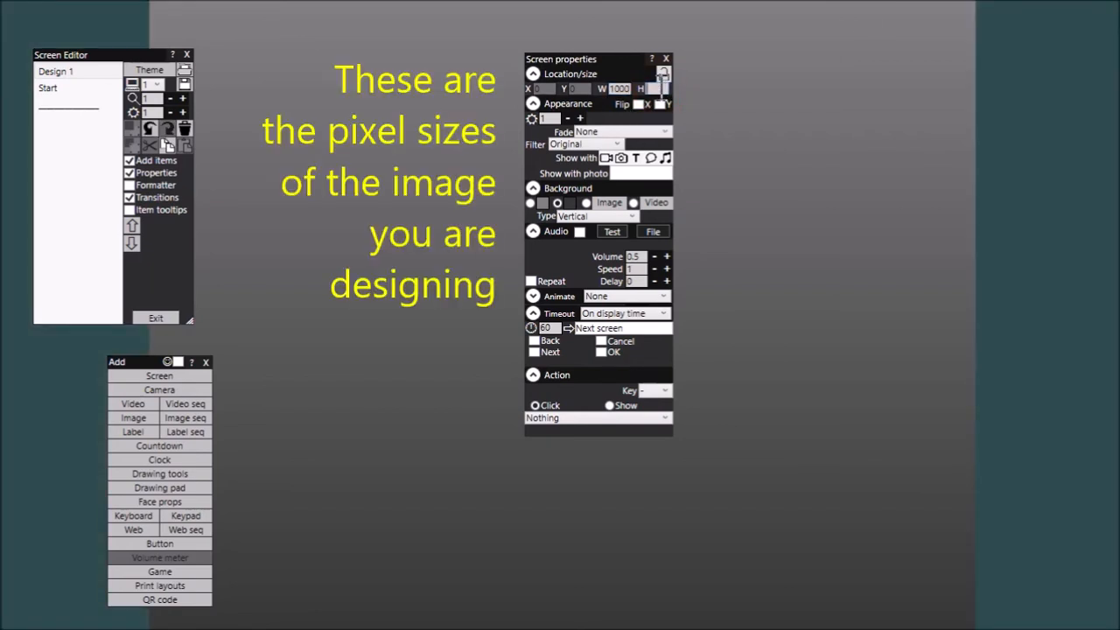
pyautogui.write('1000')
pyautogui.click(825, 174)
pyautogui.moveTo(619, 59); pyautogui.dragTo(996, 96)
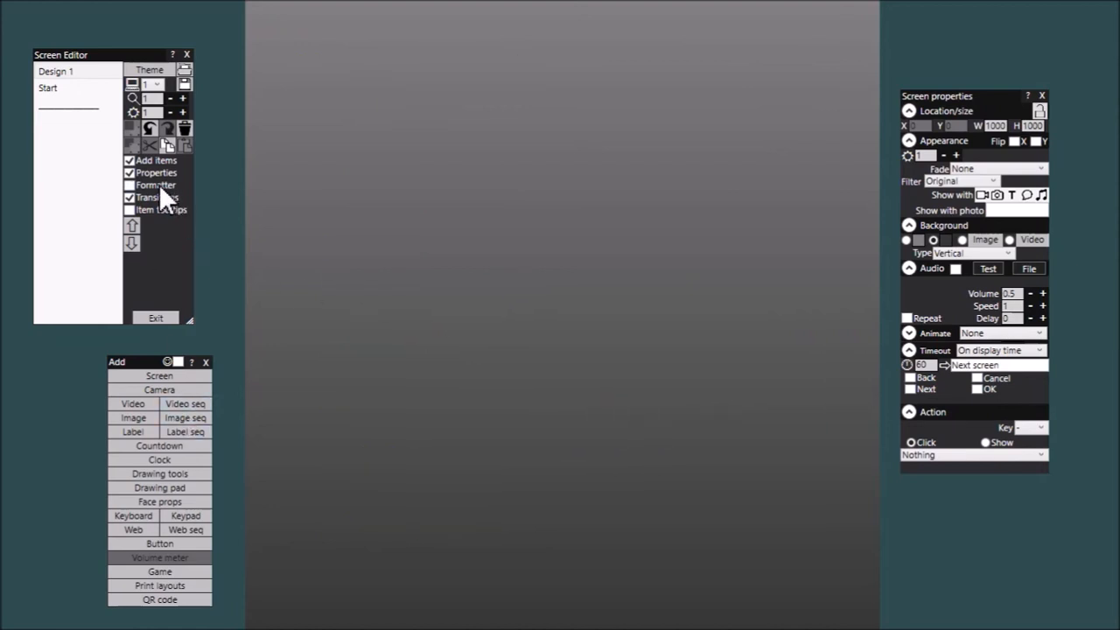
# Browse the Borders and frames category of the image library, then close it without adding an image.
pyautogui.click(143, 419)
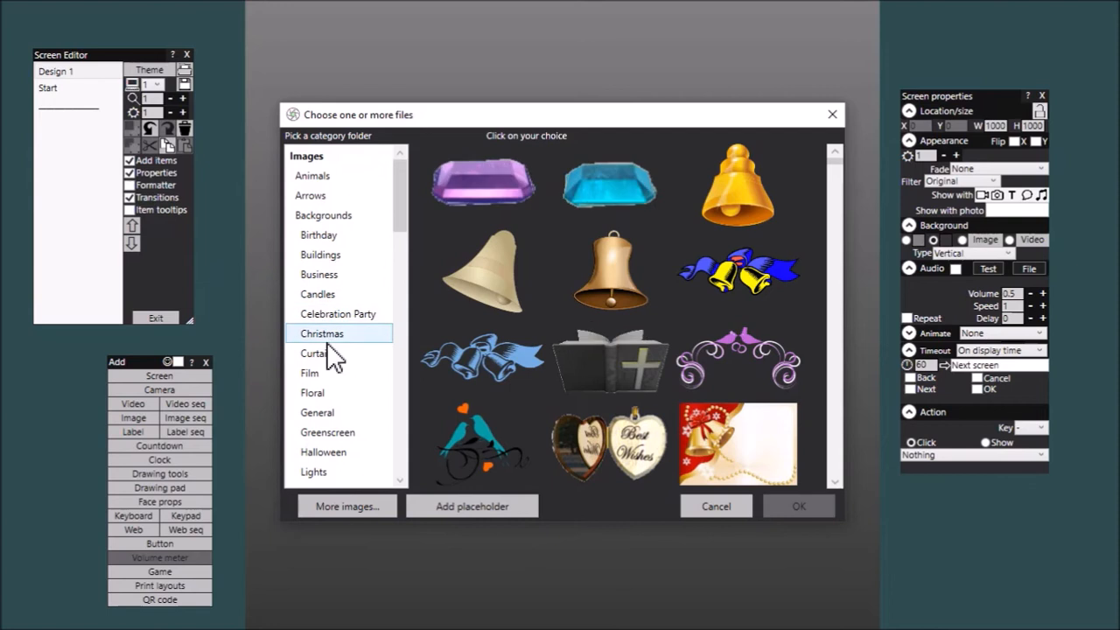
pyautogui.scroll(-4, 320, 262)
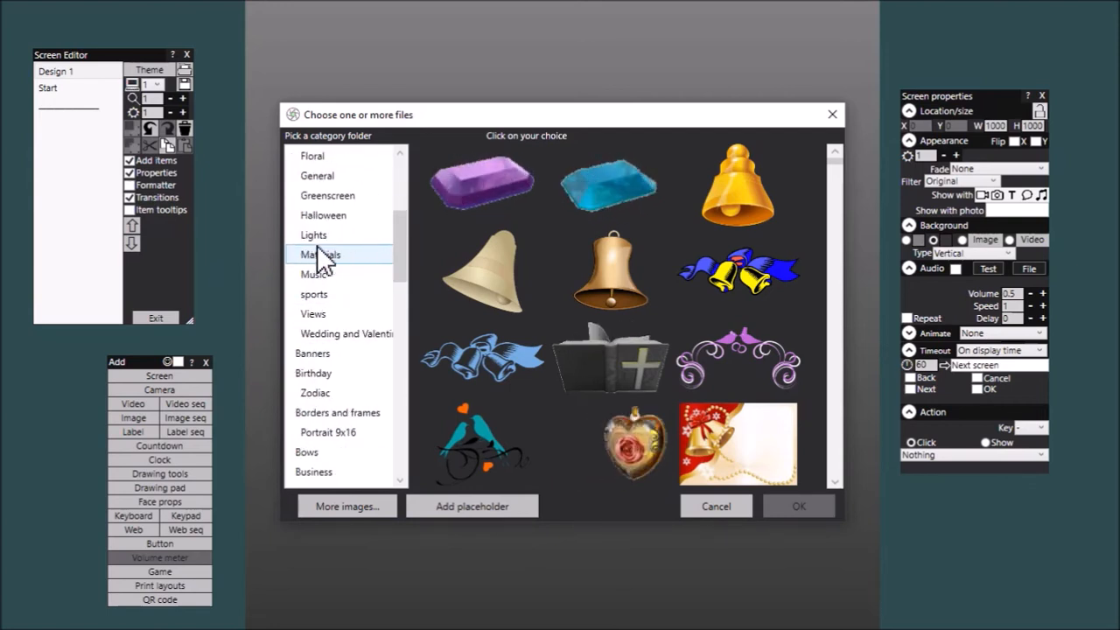
pyautogui.click(332, 413)
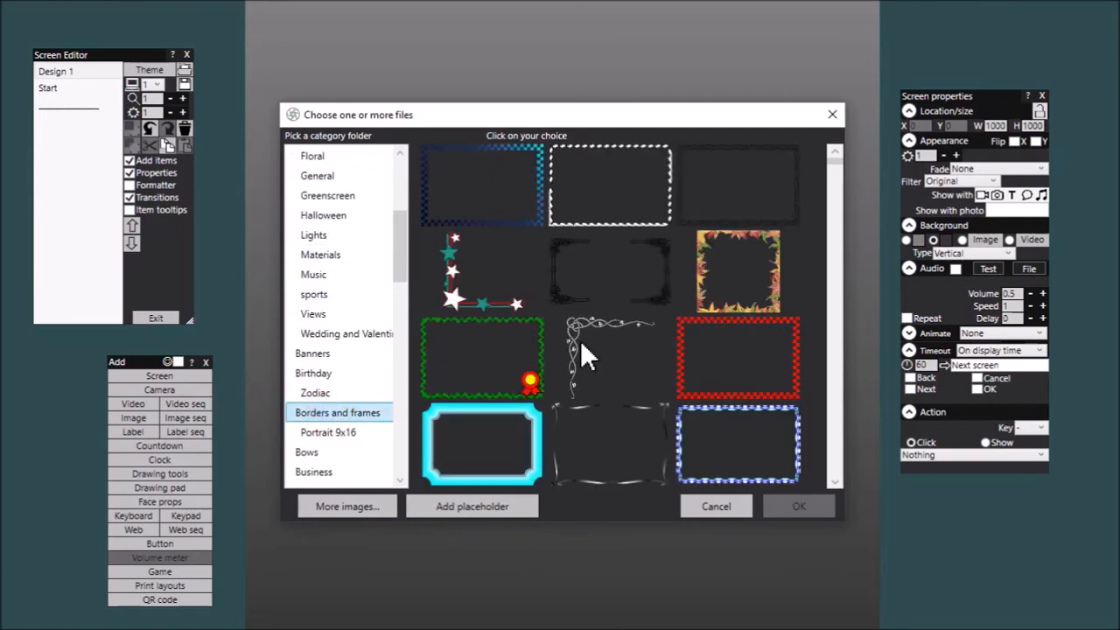
pyautogui.scroll(-1, 836, 459)
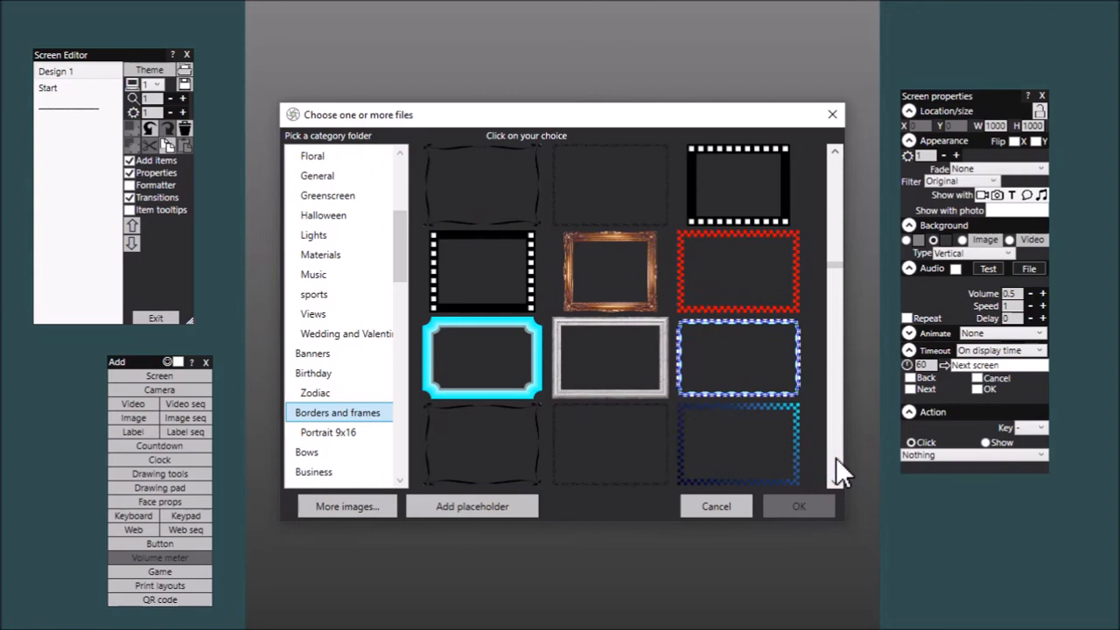
pyautogui.scroll(-2, 836, 459)
pyautogui.scroll(-3, 836, 457)
pyautogui.scroll(1, 835, 178)
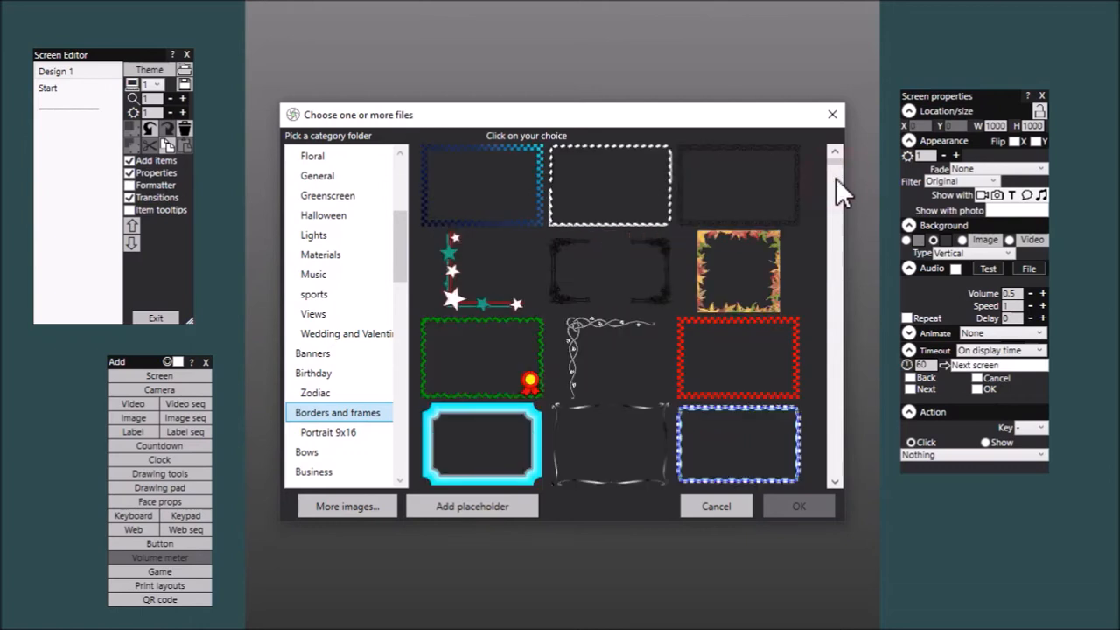
pyautogui.click(836, 317)
pyautogui.click(835, 339)
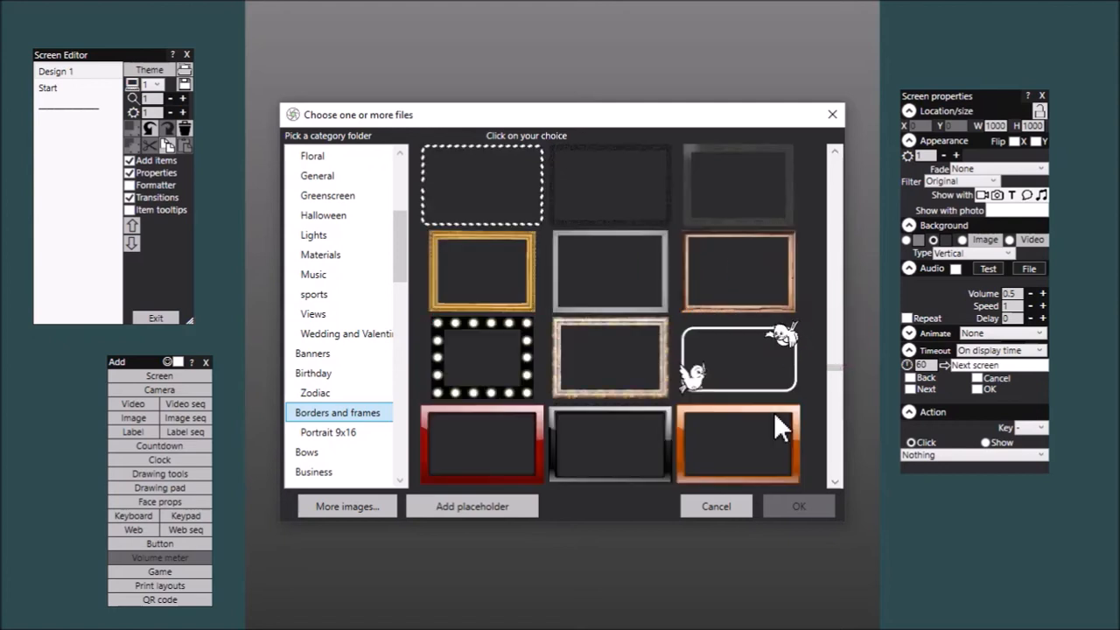
pyautogui.click(717, 507)
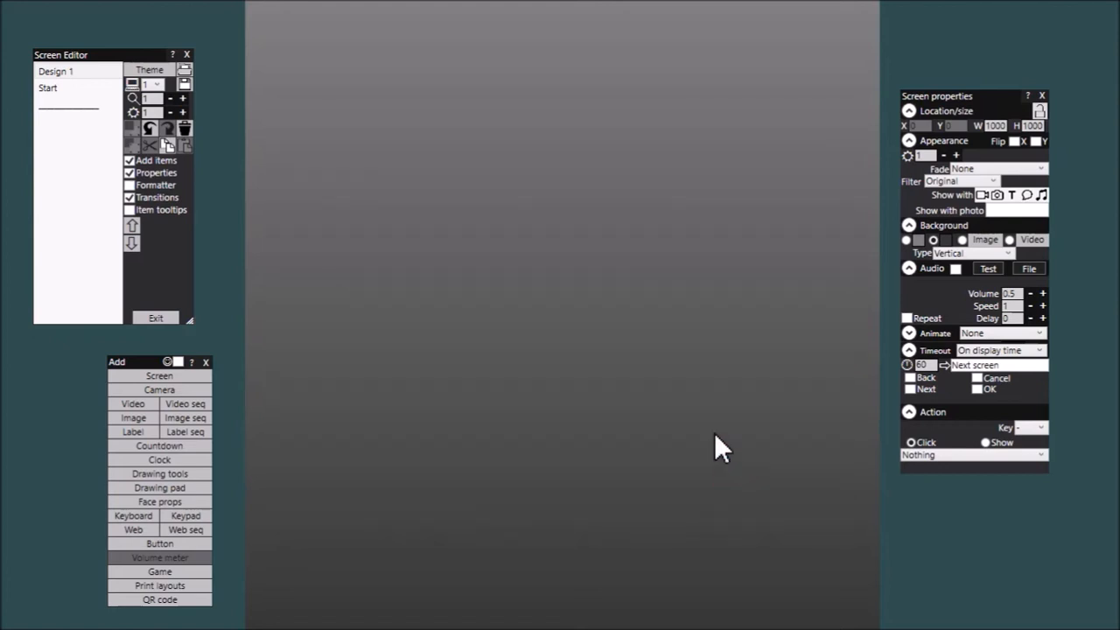
# Switch to Chrome and browse the free border and frame images on Pixabay.
pyautogui.hotkey('alt', 'Tab')
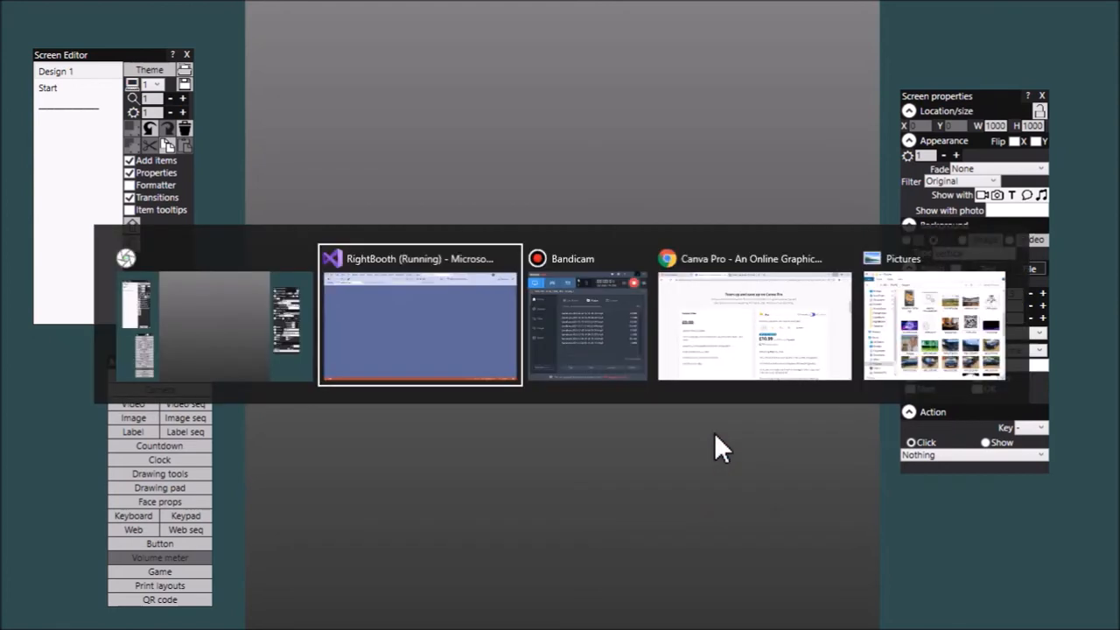
pyautogui.hotkey('alt', 'Tab')
pyautogui.hotkey('alt', 'Tab')
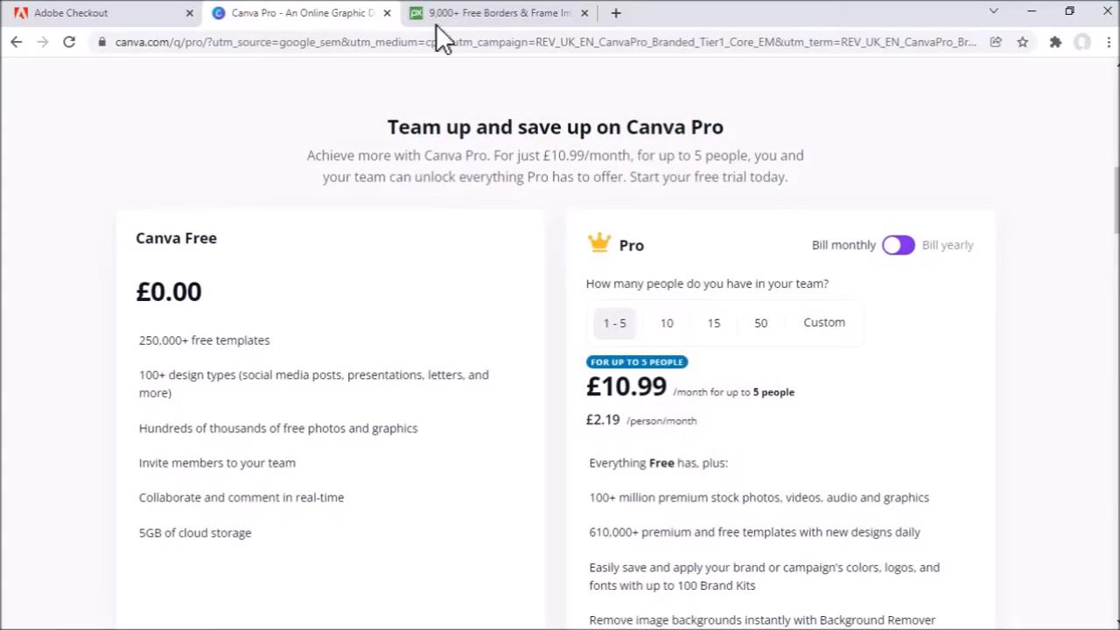
pyautogui.click(470, 17)
pyautogui.scroll(-5, 796, 298)
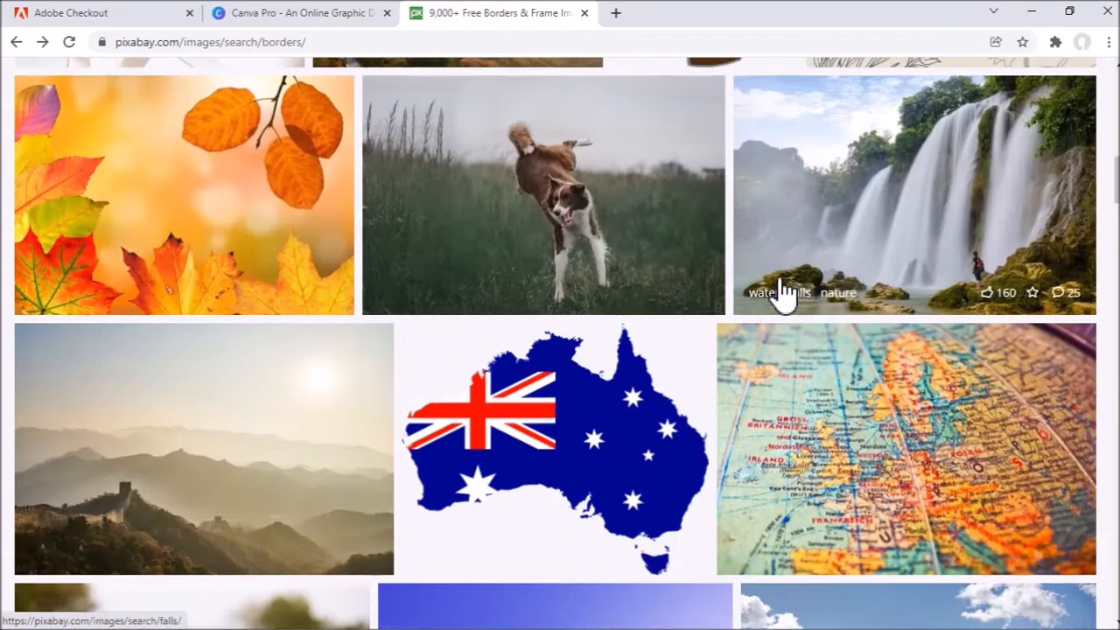
# Examine the free border images in the Pixabay search results down to the end of the first page.
pyautogui.scroll(6, 783, 296)
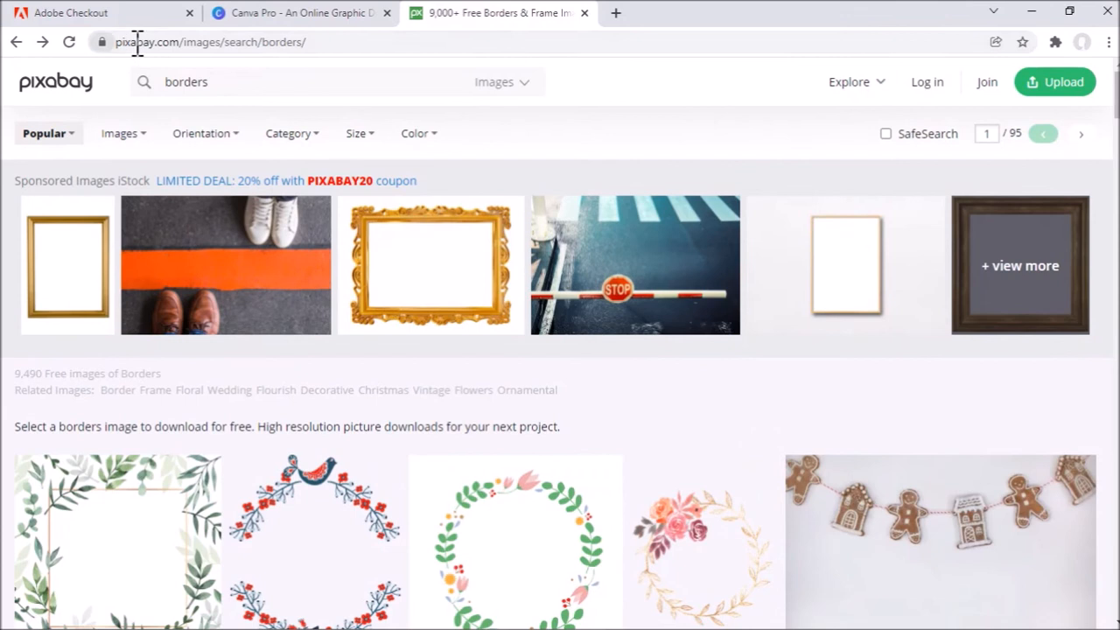
pyautogui.moveTo(182, 45); pyautogui.dragTo(119, 42)
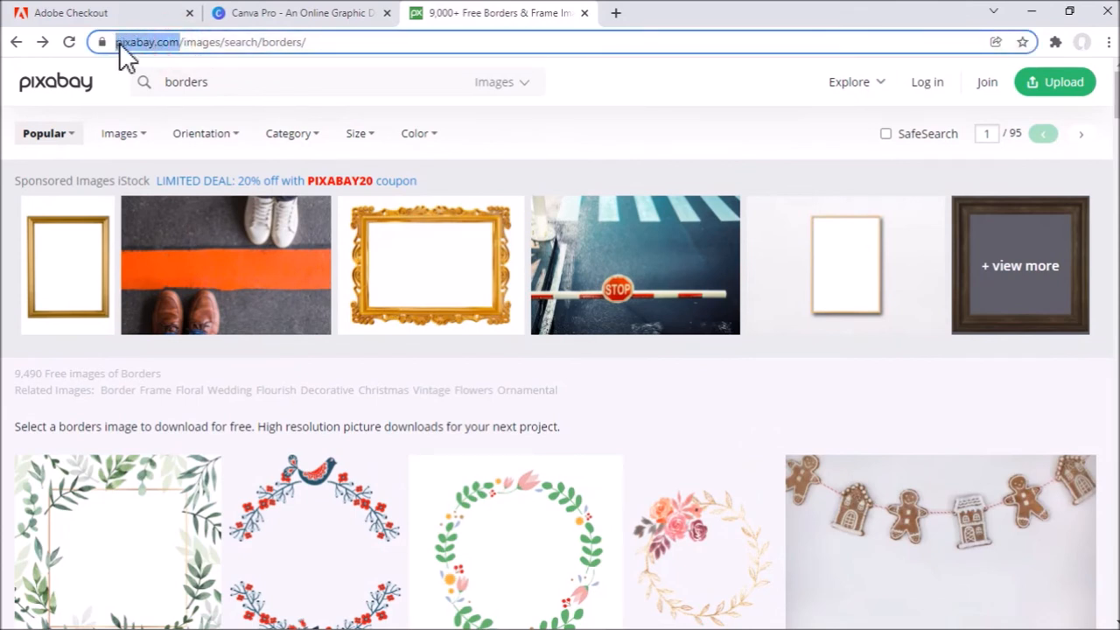
pyautogui.click(382, 41)
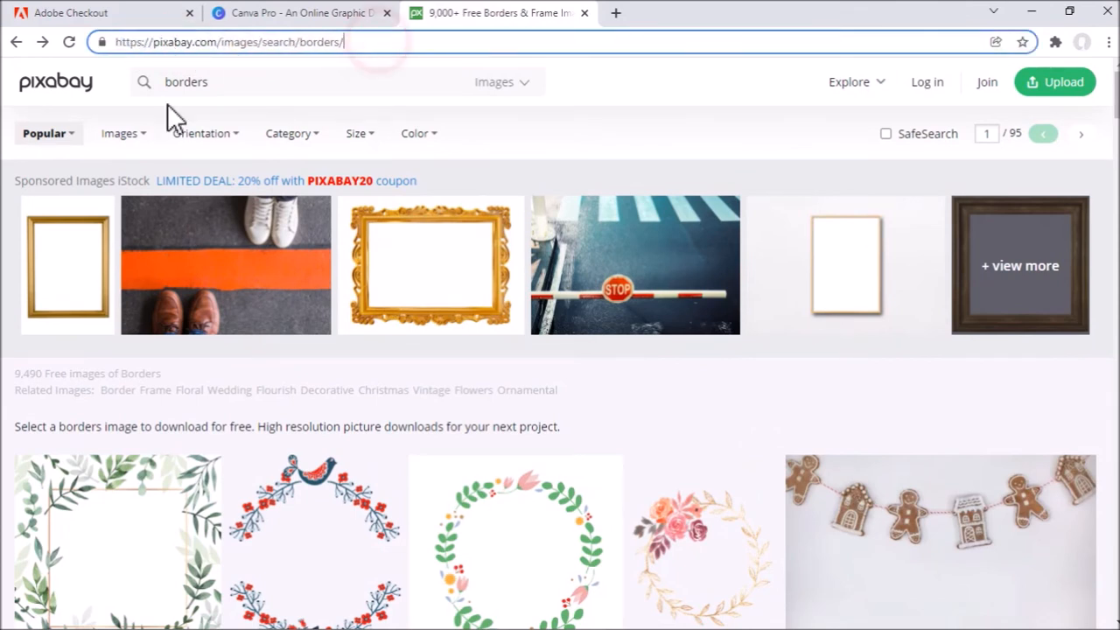
pyautogui.click(243, 86)
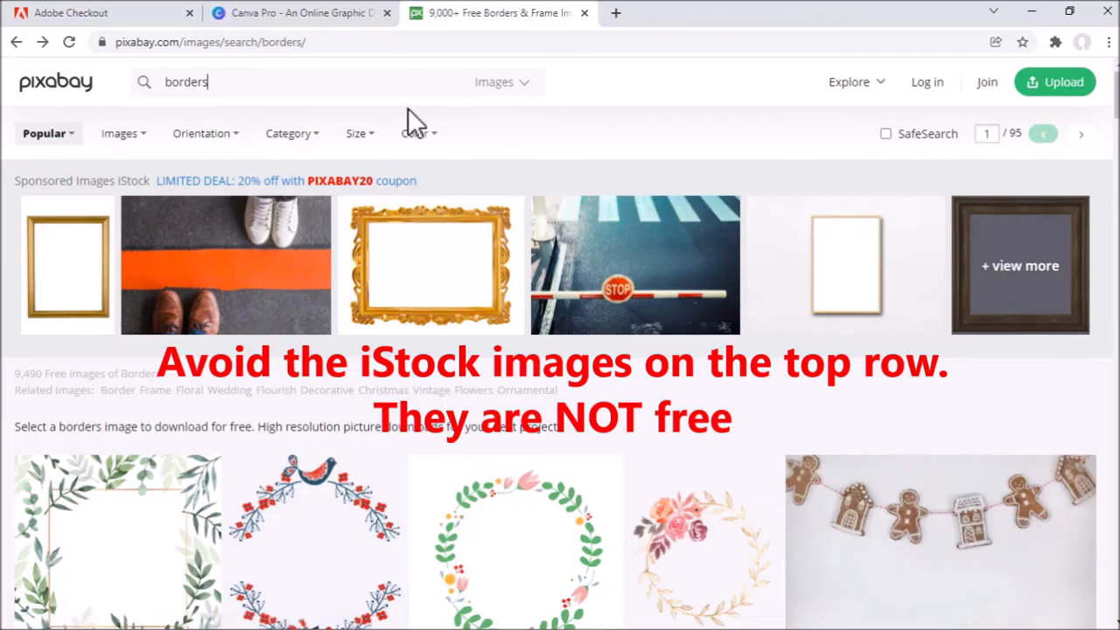
pyautogui.scroll(-5, 434, 143)
pyautogui.scroll(-15, 433, 142)
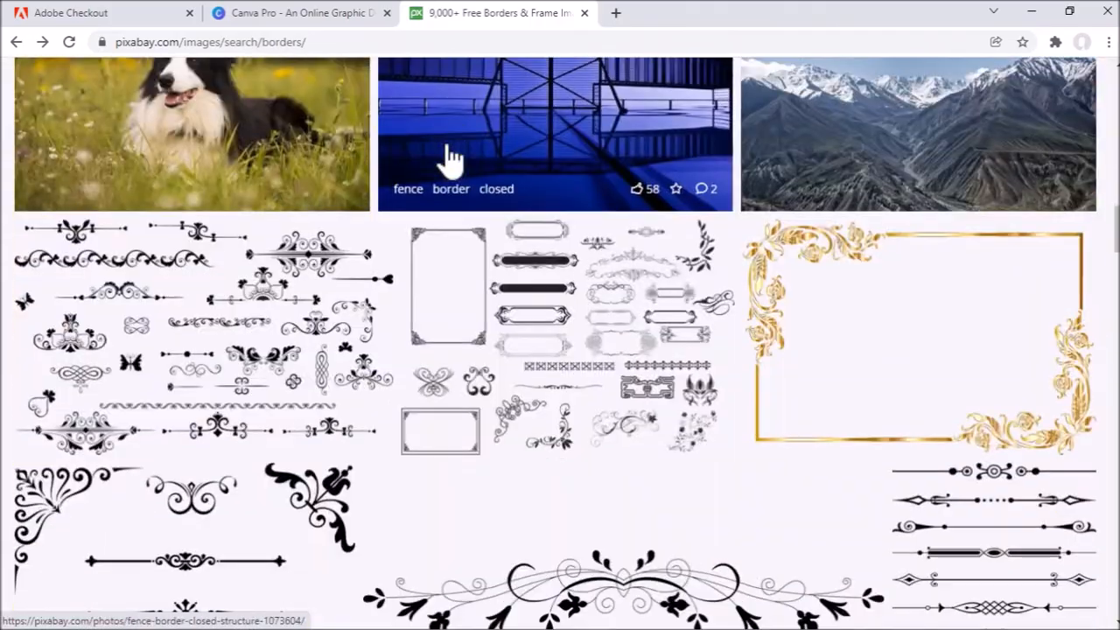
pyautogui.scroll(-20, 451, 158)
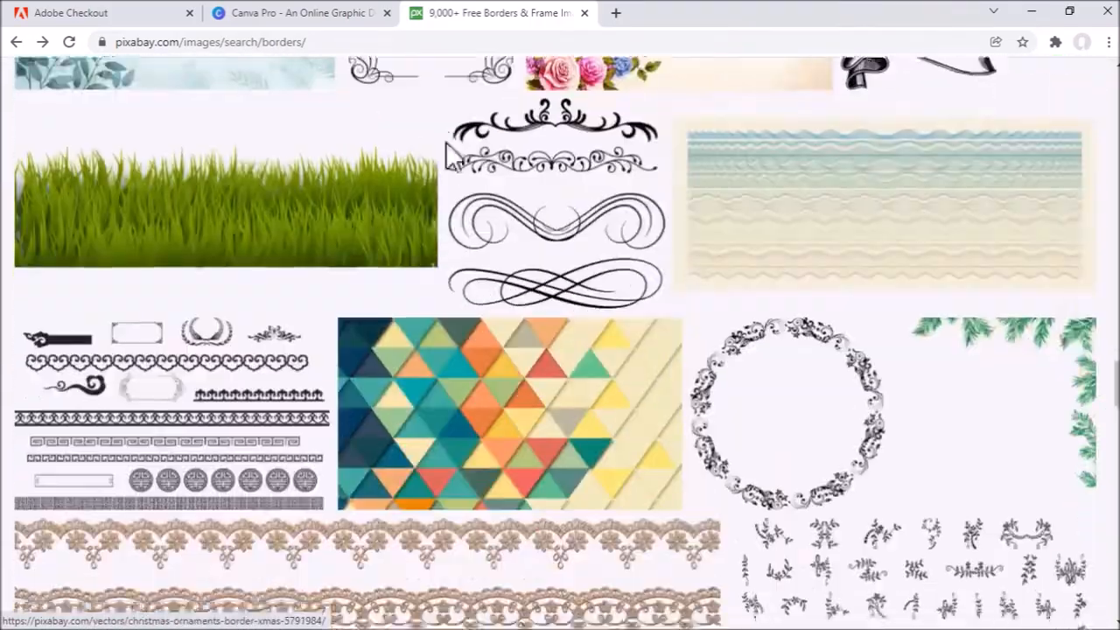
pyautogui.scroll(-15, 451, 155)
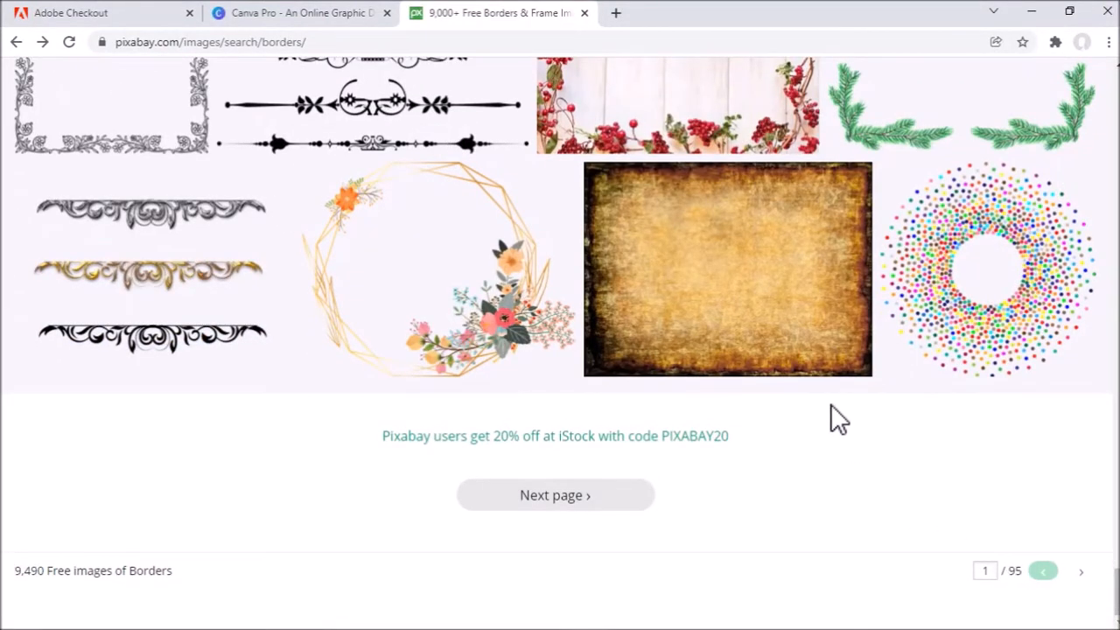
pyautogui.scroll(15, 822, 400)
pyautogui.scroll(-2, 822, 401)
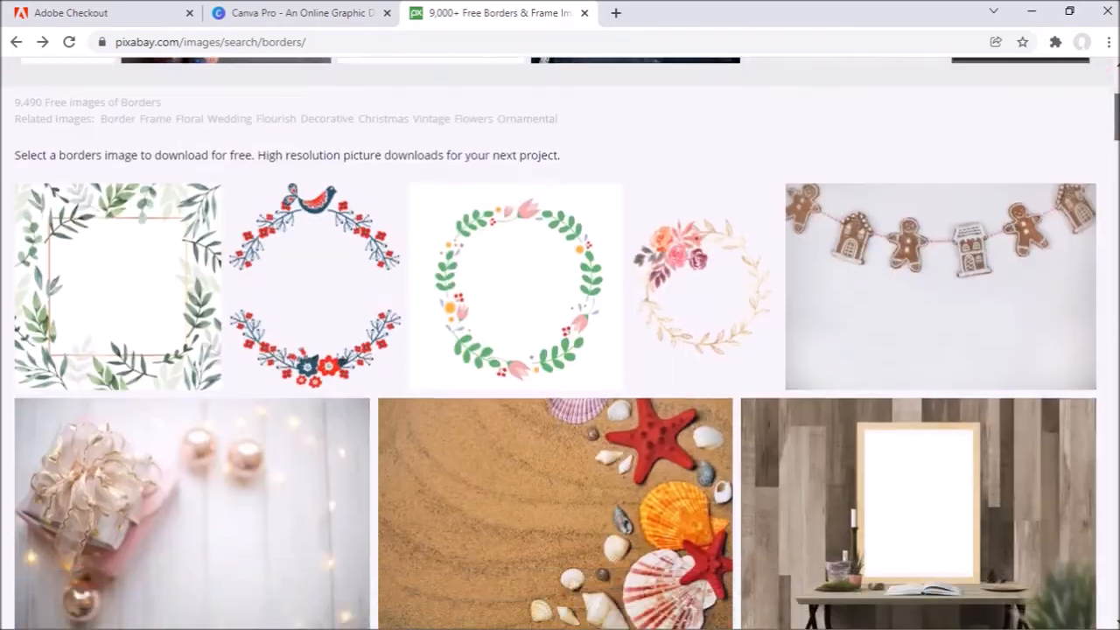
# Open the rectangular gold floral frame image on Pixabay and download it as a 1280×852 PNG, completing the robot check.
pyautogui.scroll(-20, 560, 343)
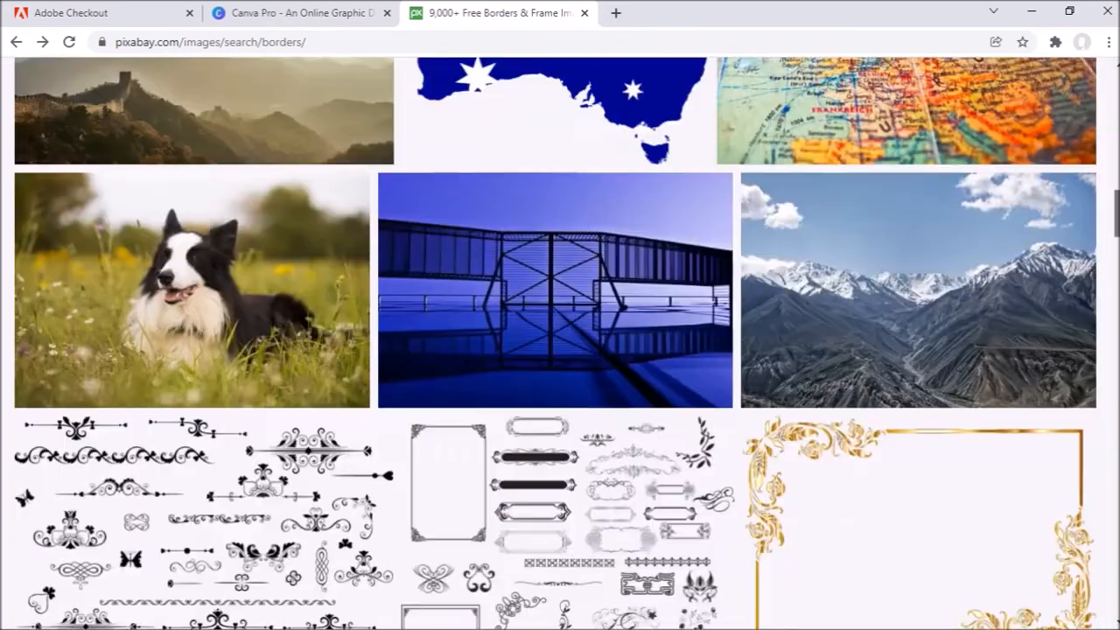
pyautogui.scroll(-3, 919, 249)
pyautogui.click(919, 250)
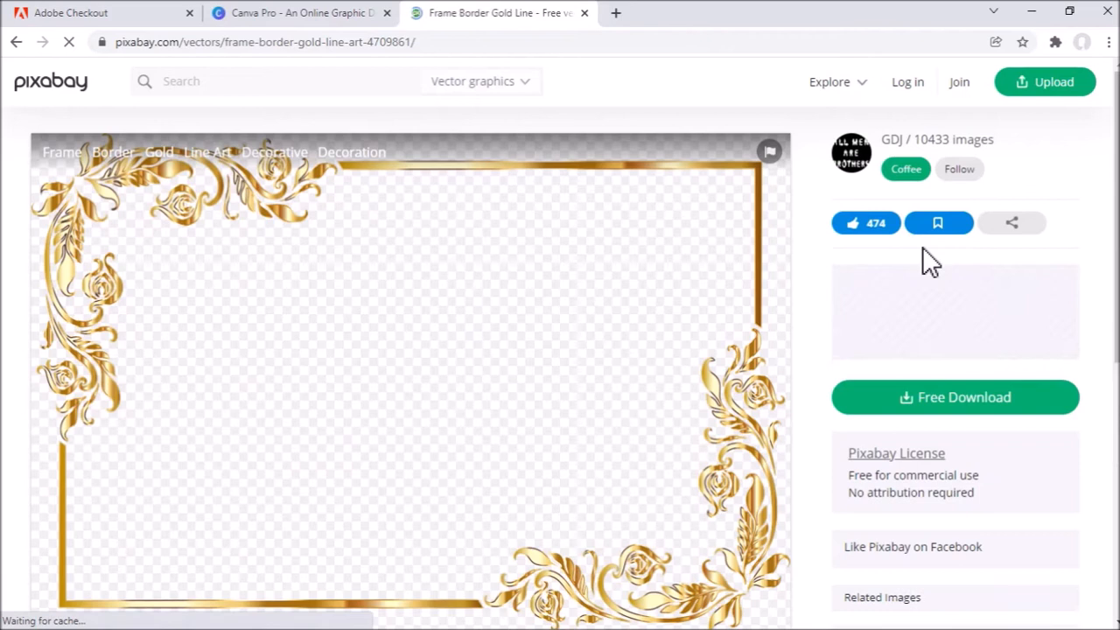
pyautogui.click(951, 407)
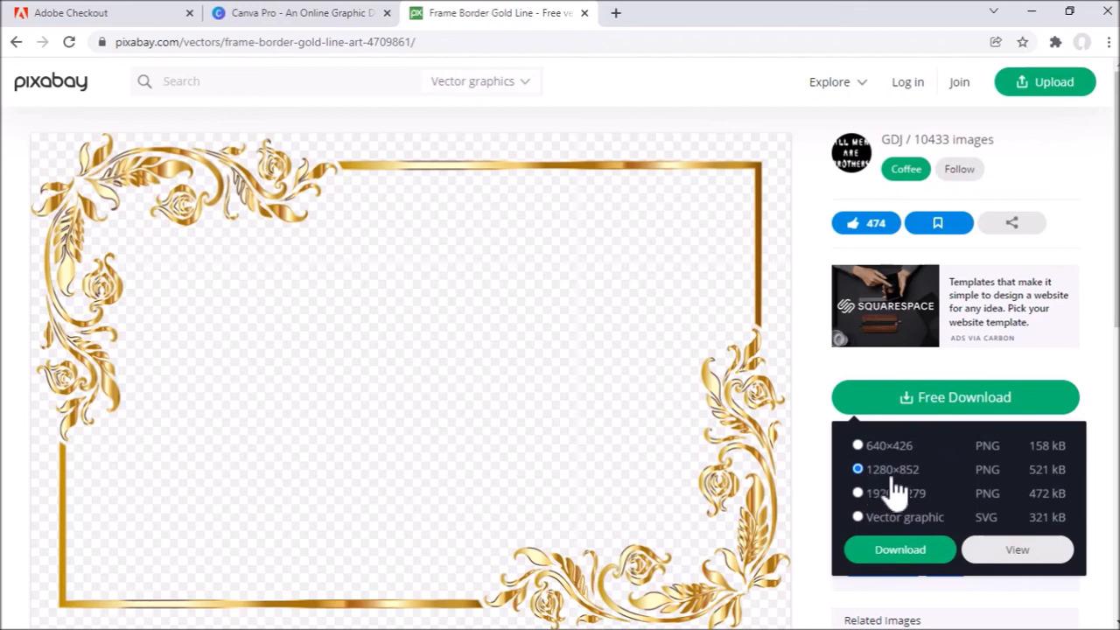
pyautogui.click(908, 555)
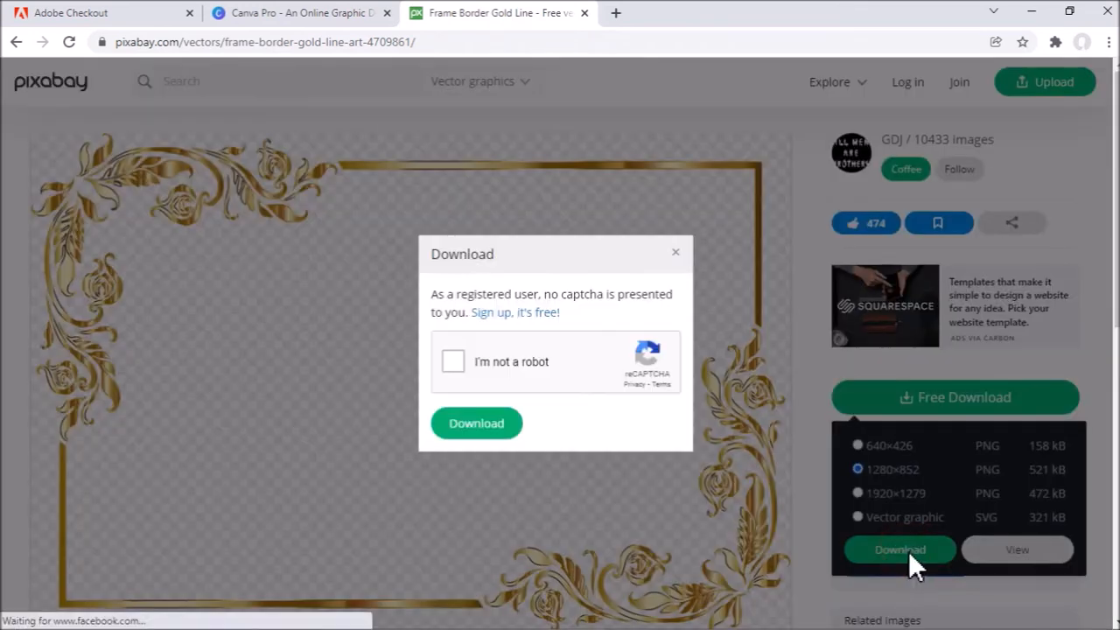
pyautogui.click(453, 360)
pyautogui.click(481, 422)
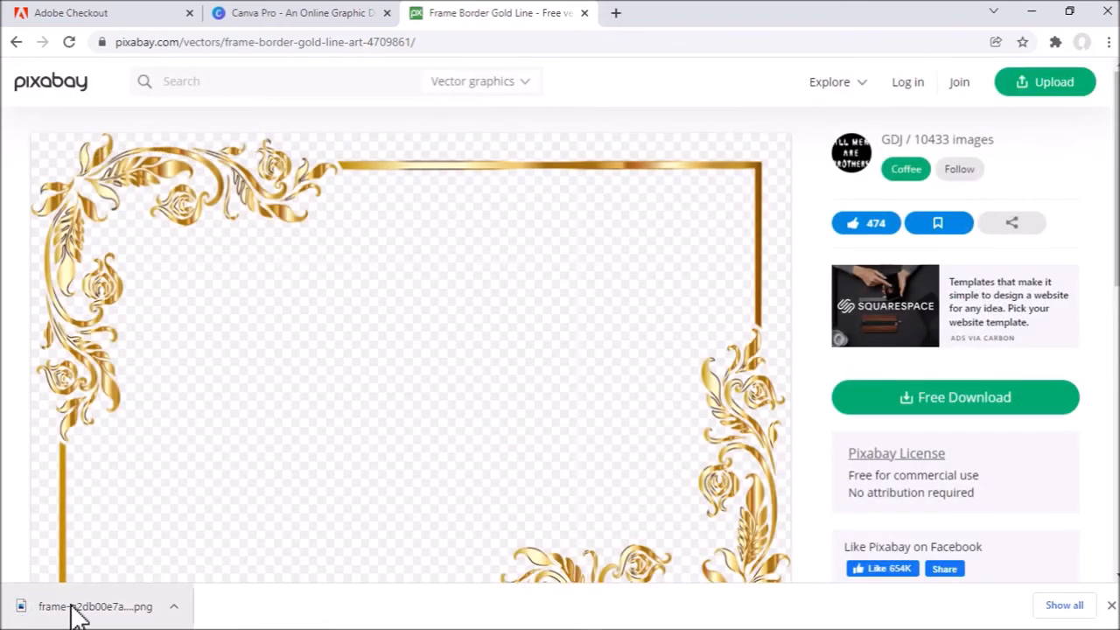
# Show the downloaded frame image in its folder and rename the file to "gold frame.png".
pyautogui.rightClick(123, 612)
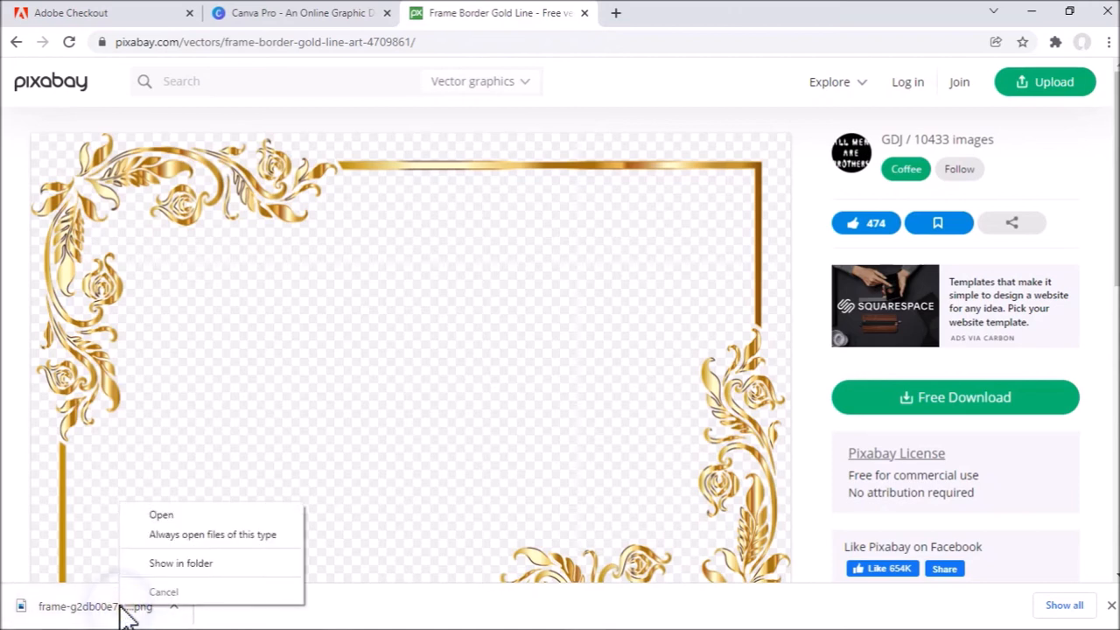
pyautogui.click(210, 562)
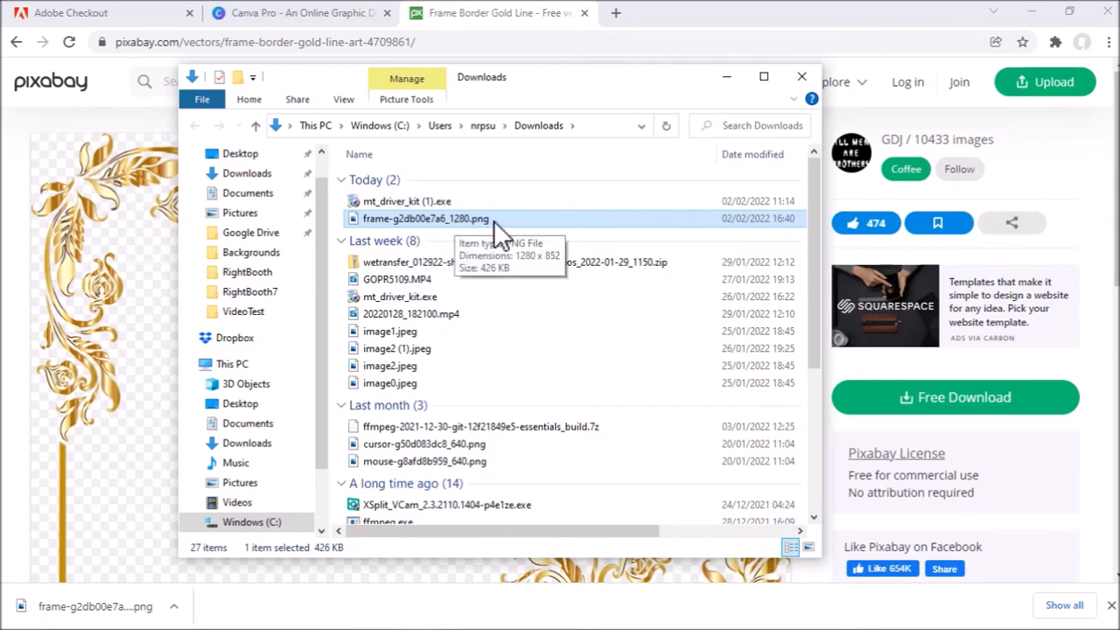
pyautogui.rightClick(431, 220)
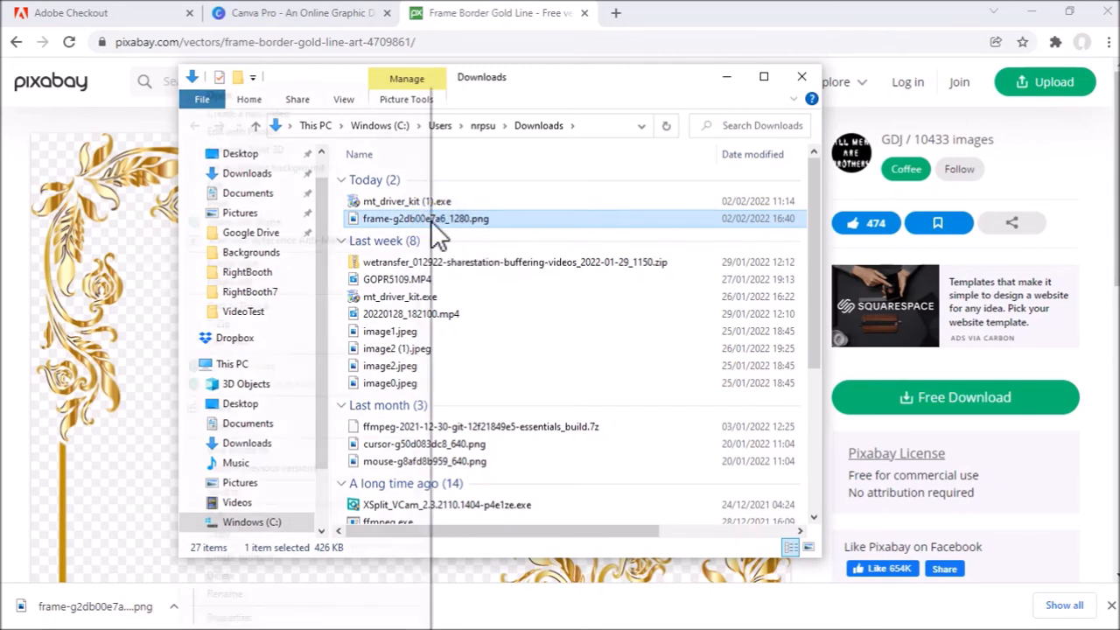
pyautogui.click(530, 226)
pyautogui.click(448, 221)
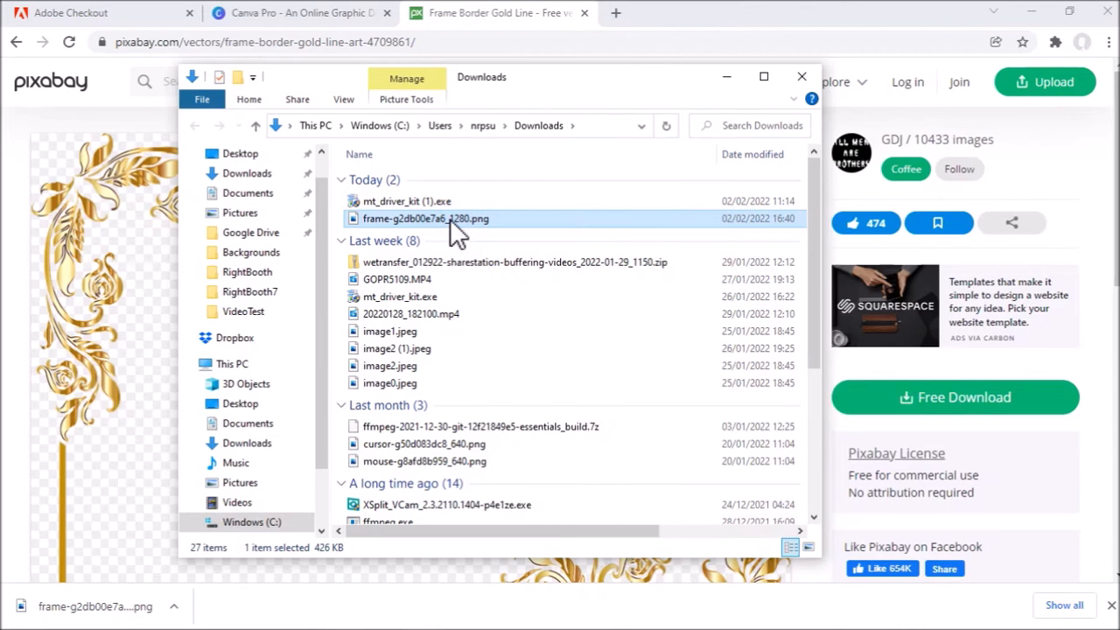
pyautogui.click(446, 219)
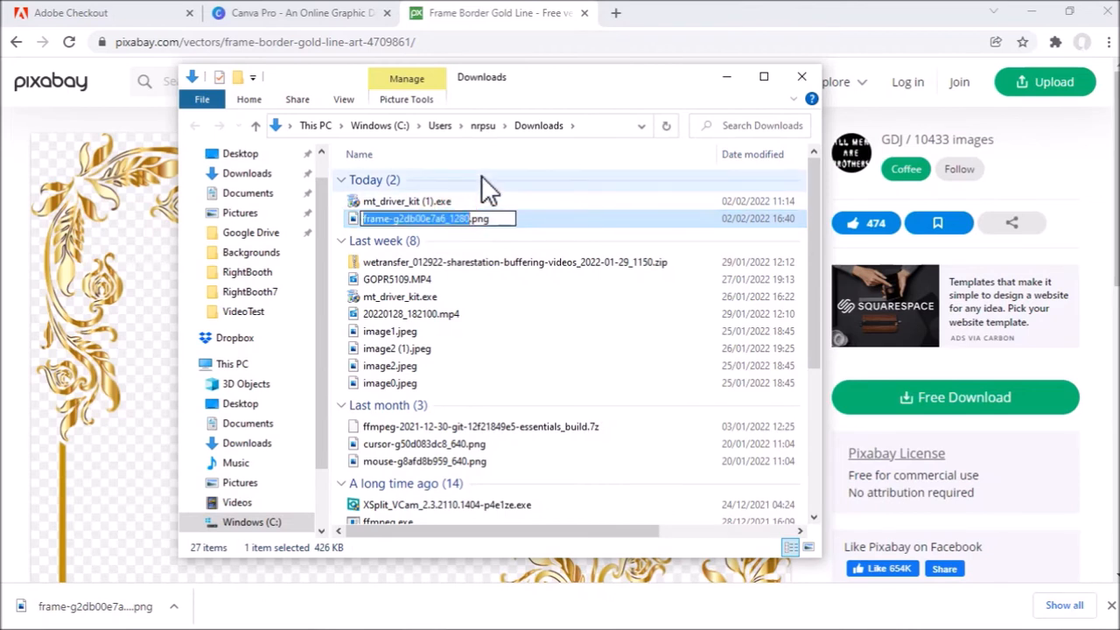
pyautogui.write('gold frame')
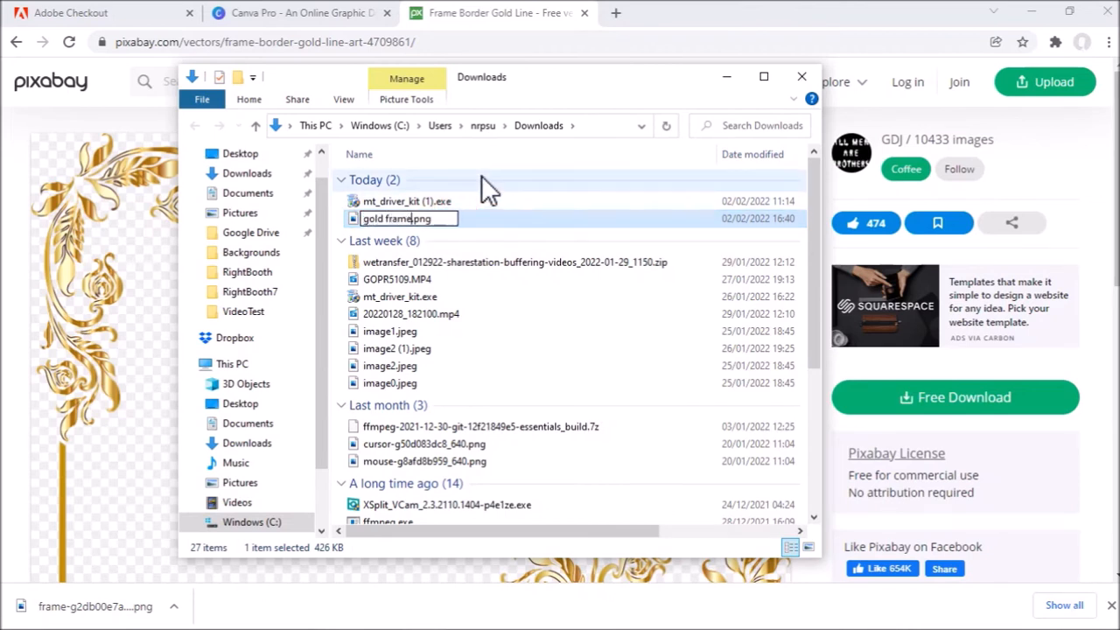
pyautogui.click(470, 242)
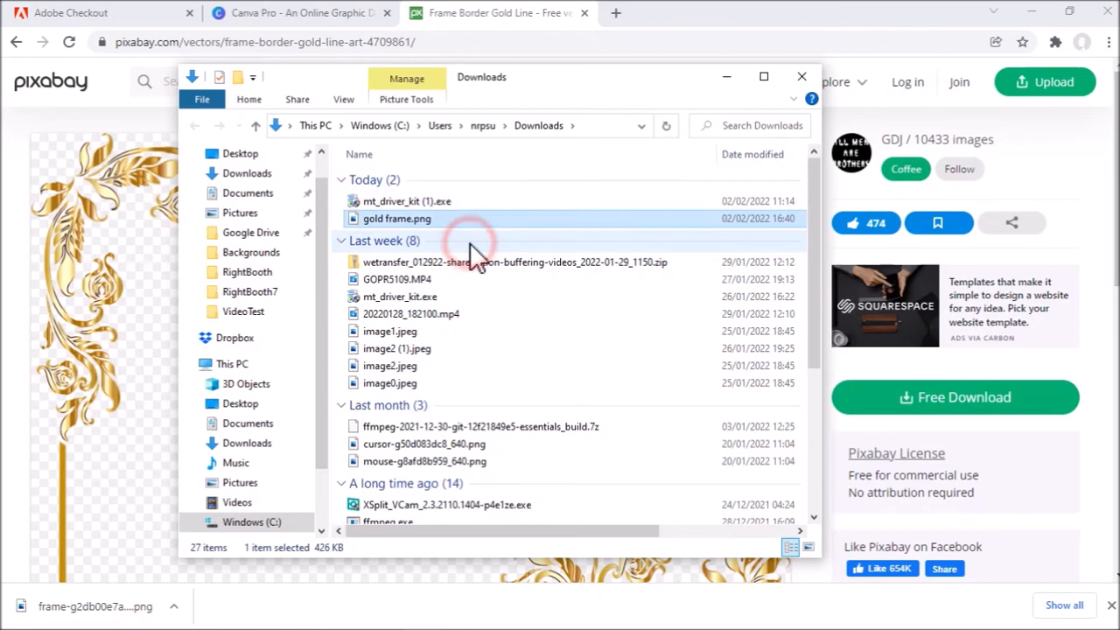
# Move gold frame.png from the Downloads folder to the Pictures folder.
pyautogui.rightClick(411, 221)
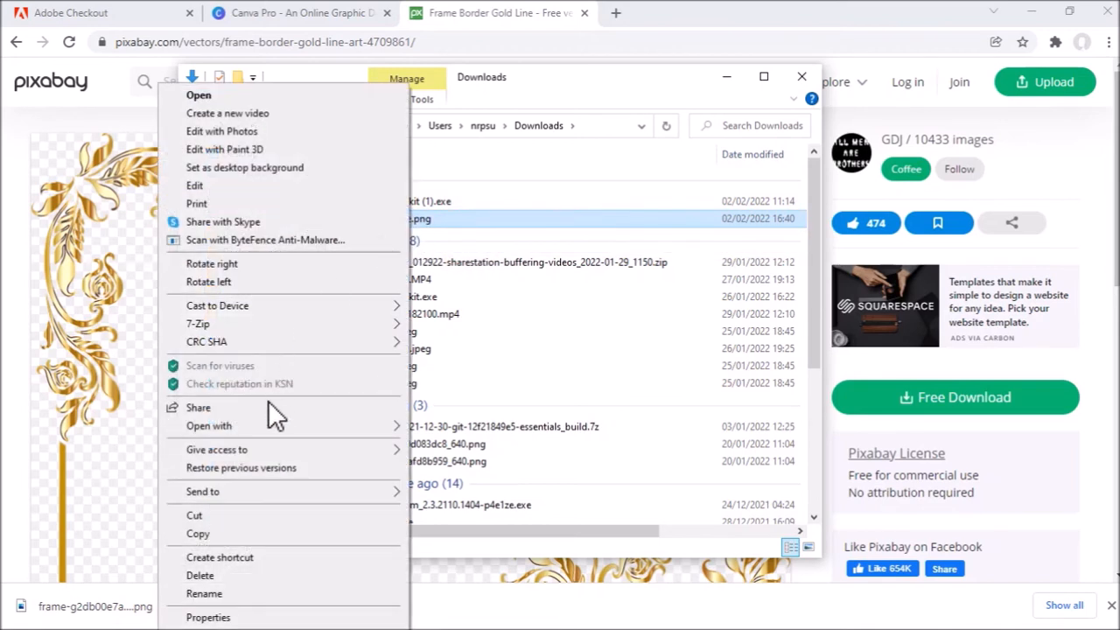
pyautogui.click(229, 517)
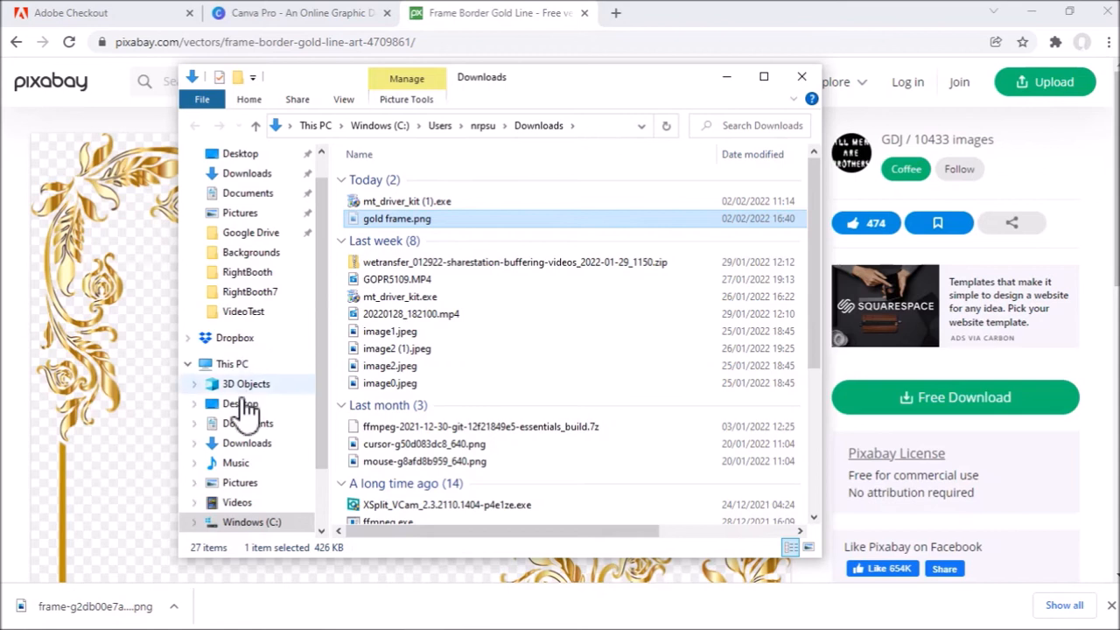
pyautogui.click(239, 482)
pyautogui.hotkey('ctrl', 'v')
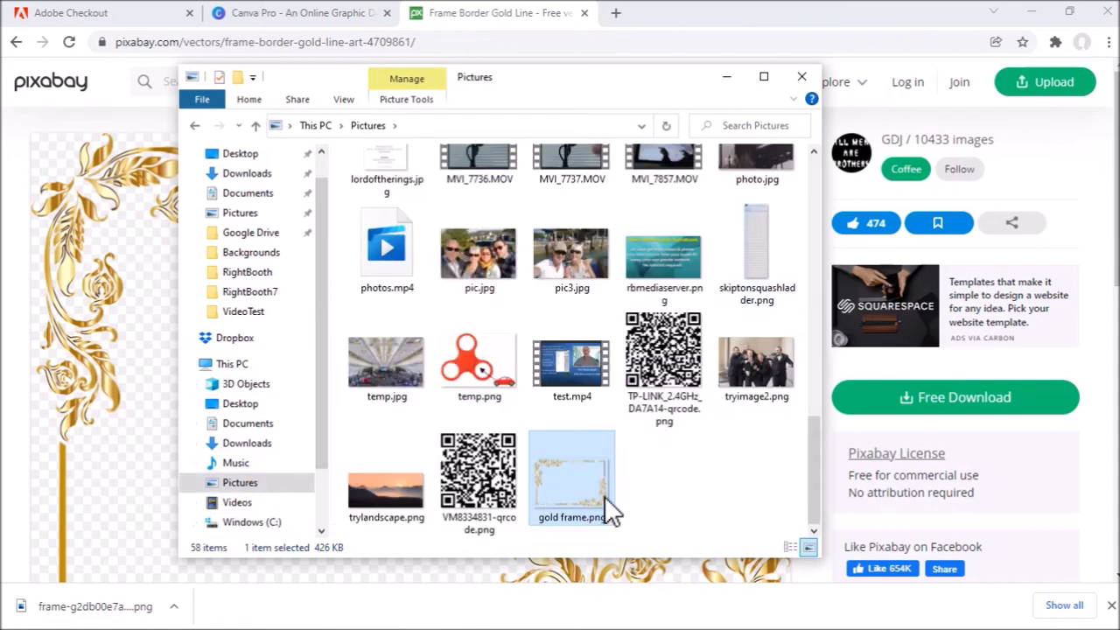
pyautogui.click(705, 473)
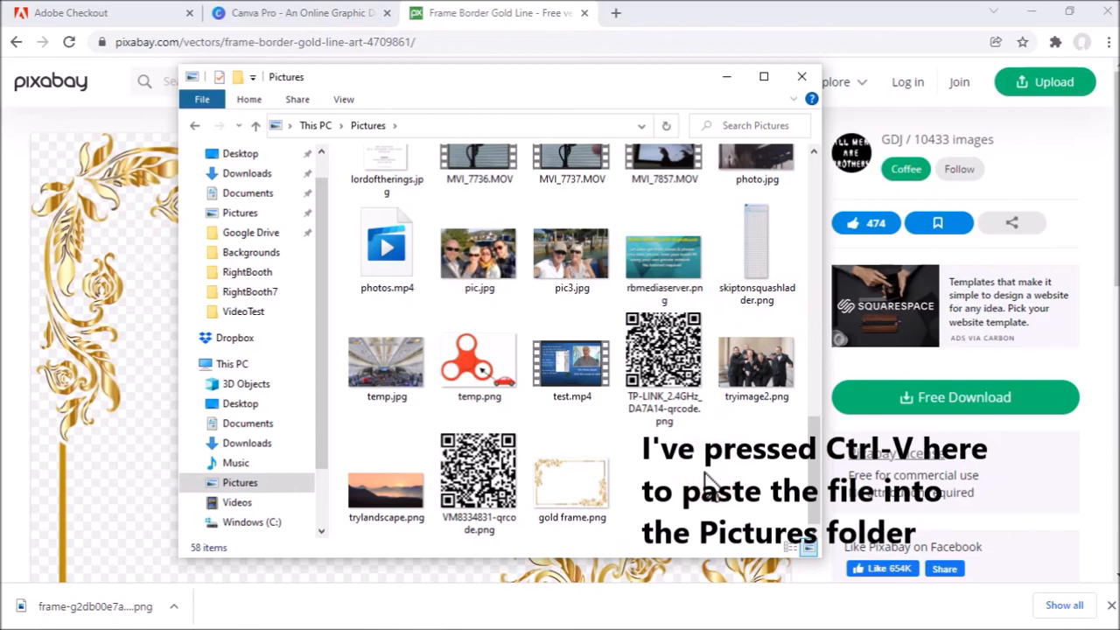
# Switch back to RightBooth and add gold frame.png from the Pictures folder to the Design 1 screen.
pyautogui.moveTo(718, 13)
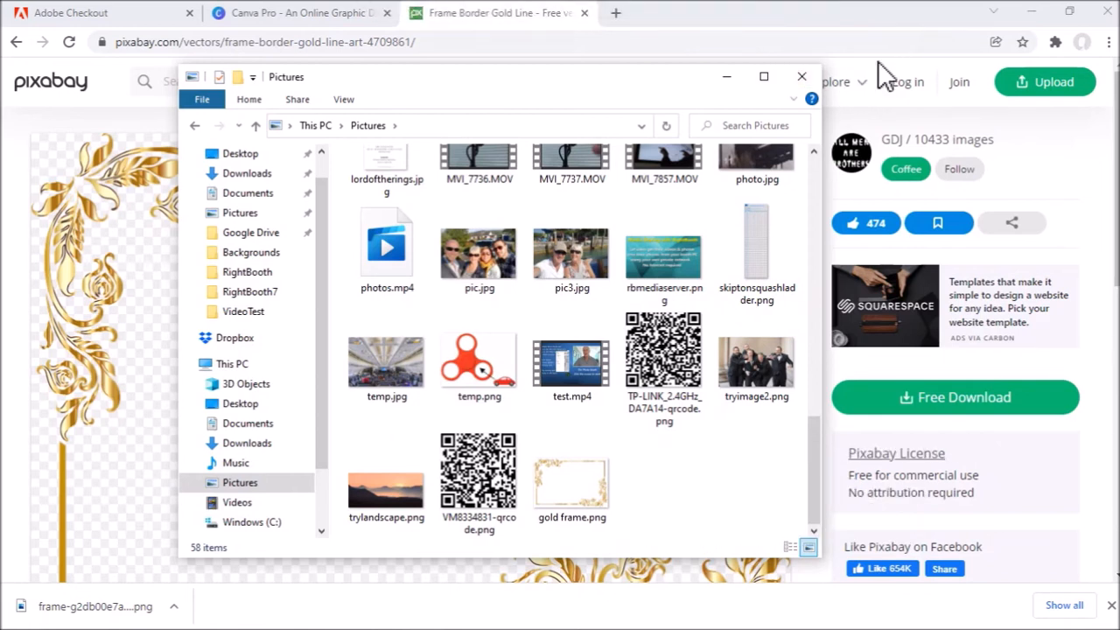
pyautogui.hotkey('alt', 'Tab')
pyautogui.hotkey('alt', 'Tab')
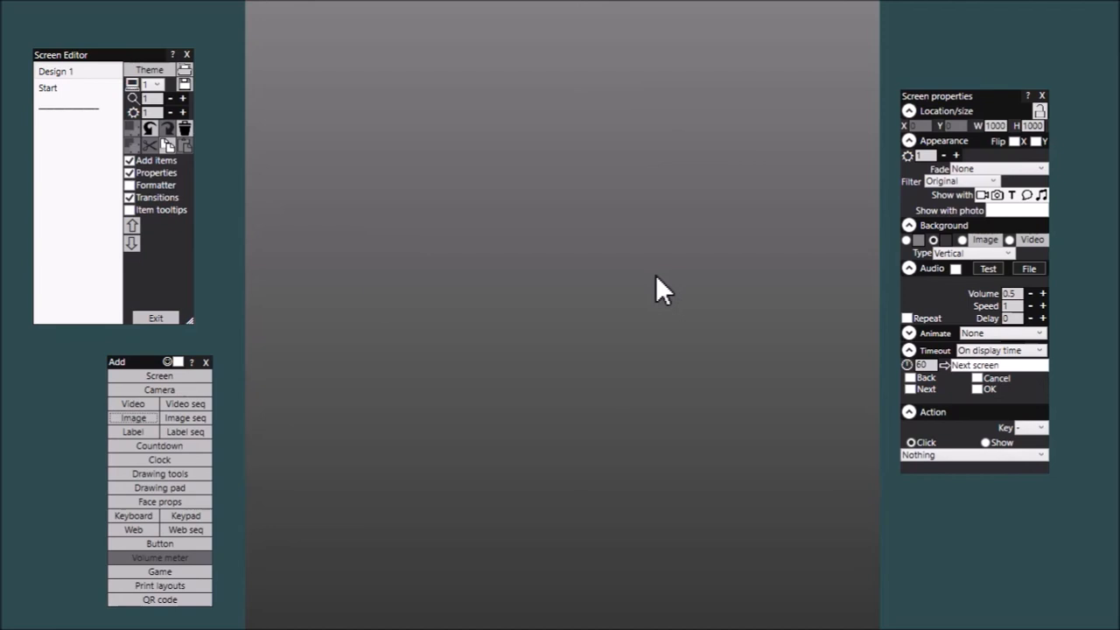
pyautogui.click(148, 418)
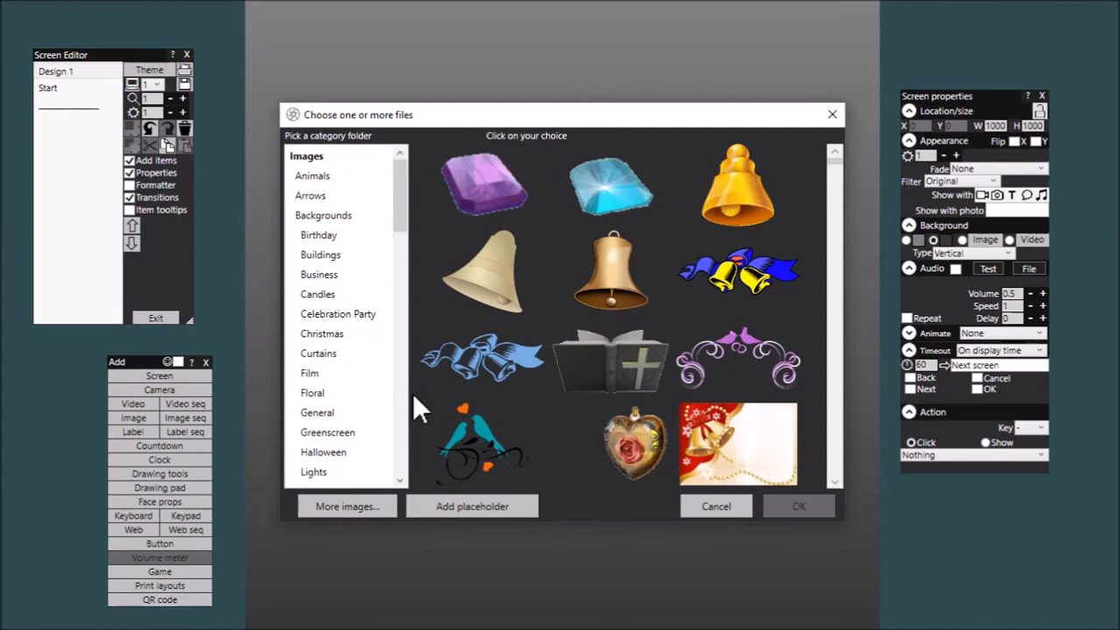
pyautogui.click(350, 506)
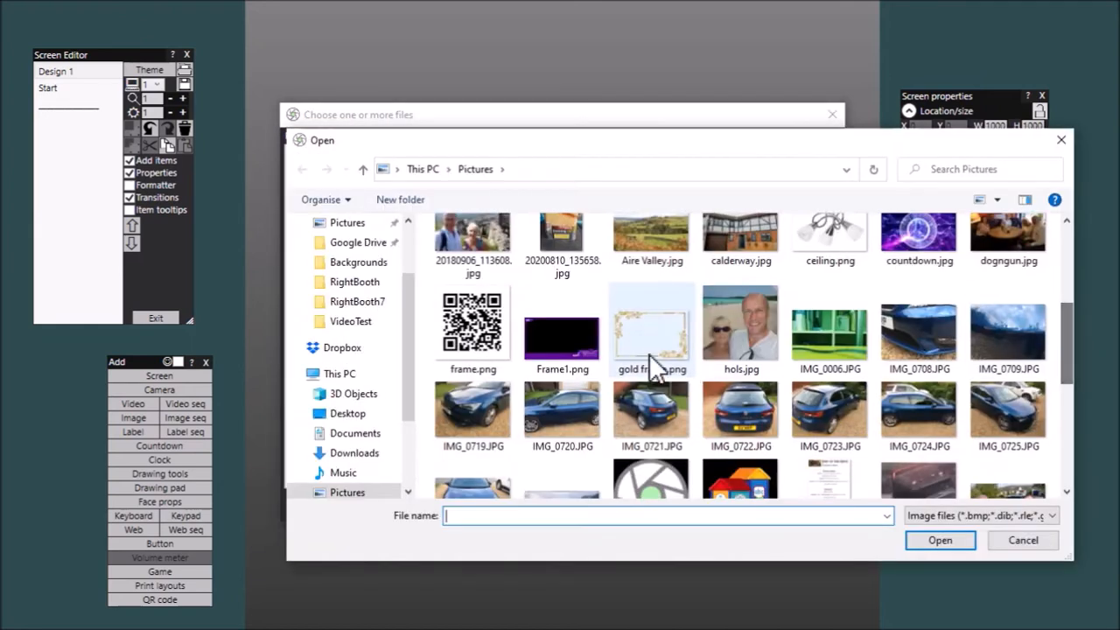
pyautogui.click(673, 376)
pyautogui.click(963, 539)
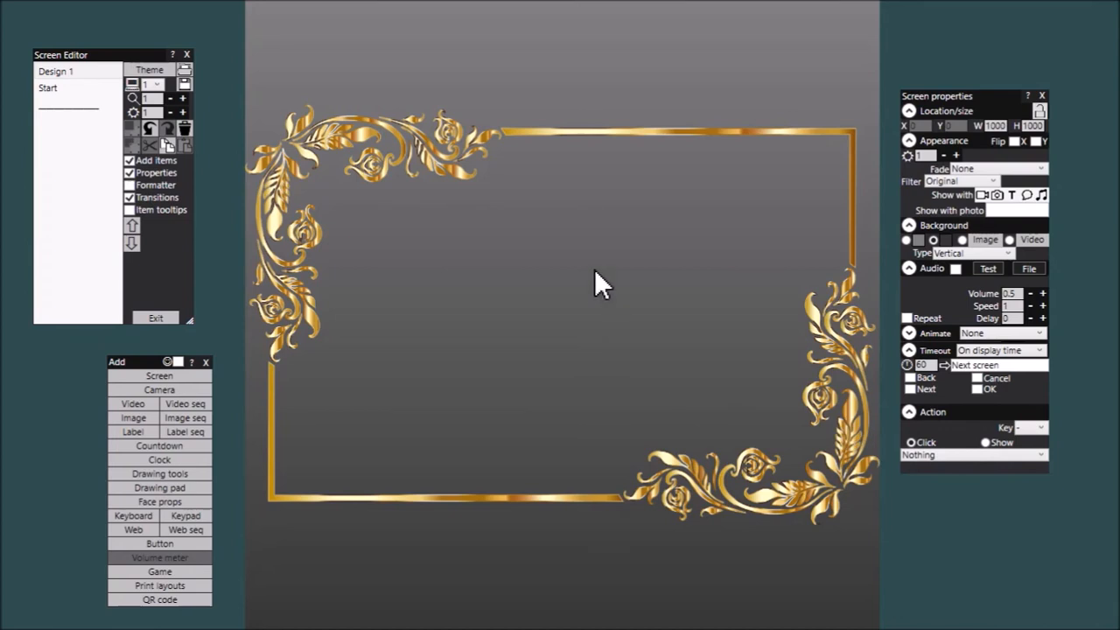
# Make the gold frame fill the square screen by setting its height to 1000, enabling Stretch and setting its Y position to 0.
pyautogui.click(458, 130)
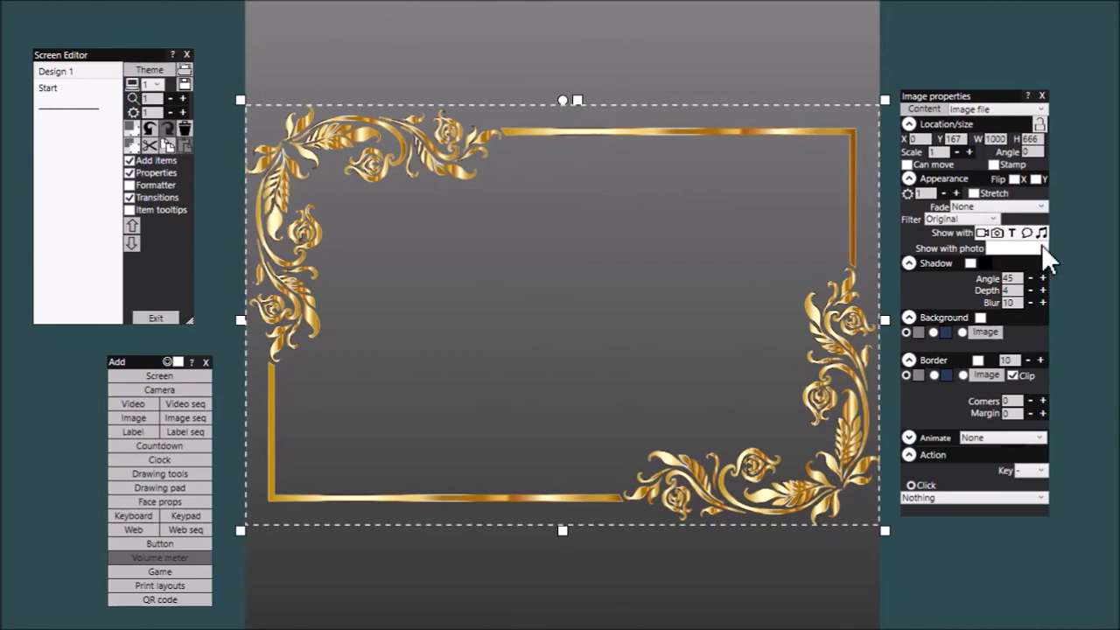
pyautogui.click(1039, 139)
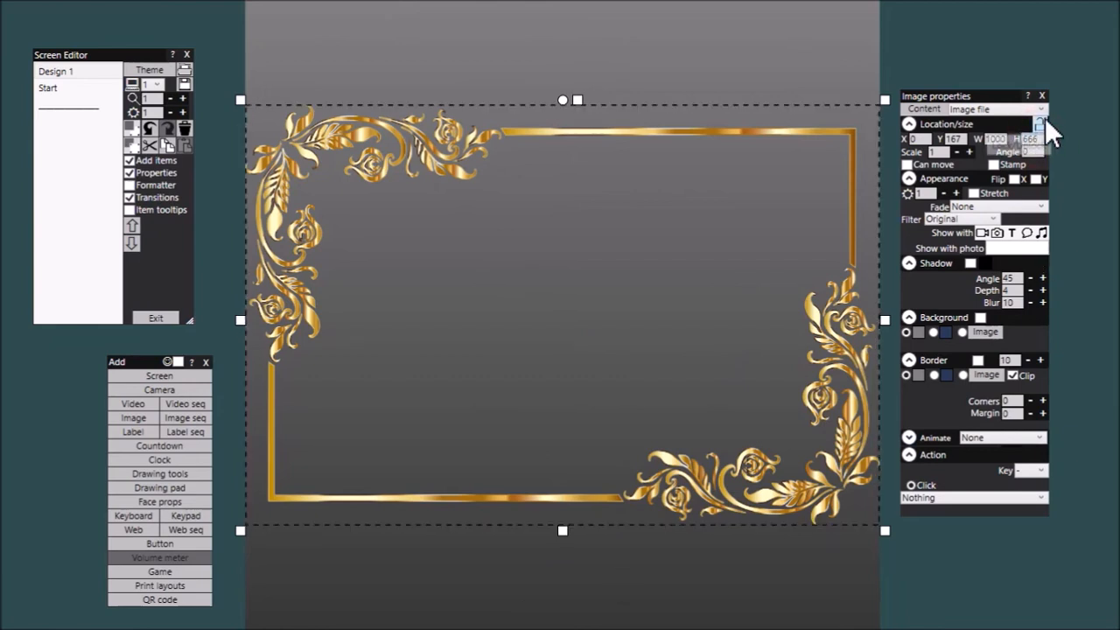
pyautogui.press('BackSpace')
pyautogui.press('BackSpace')
pyautogui.press('BackSpace')
pyautogui.write('1000')
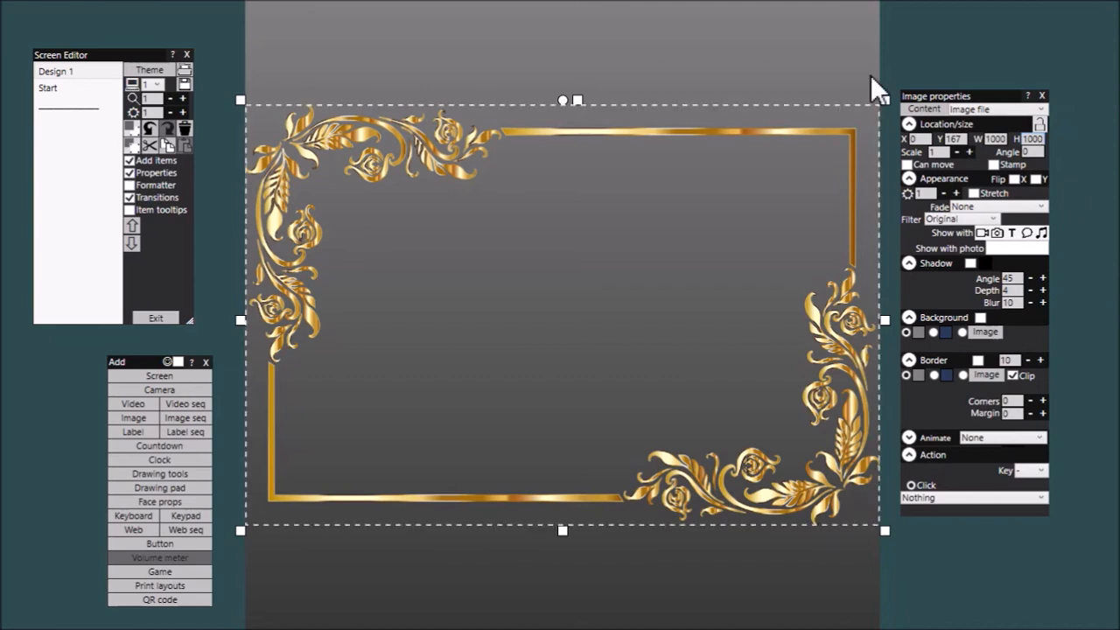
pyautogui.click(978, 195)
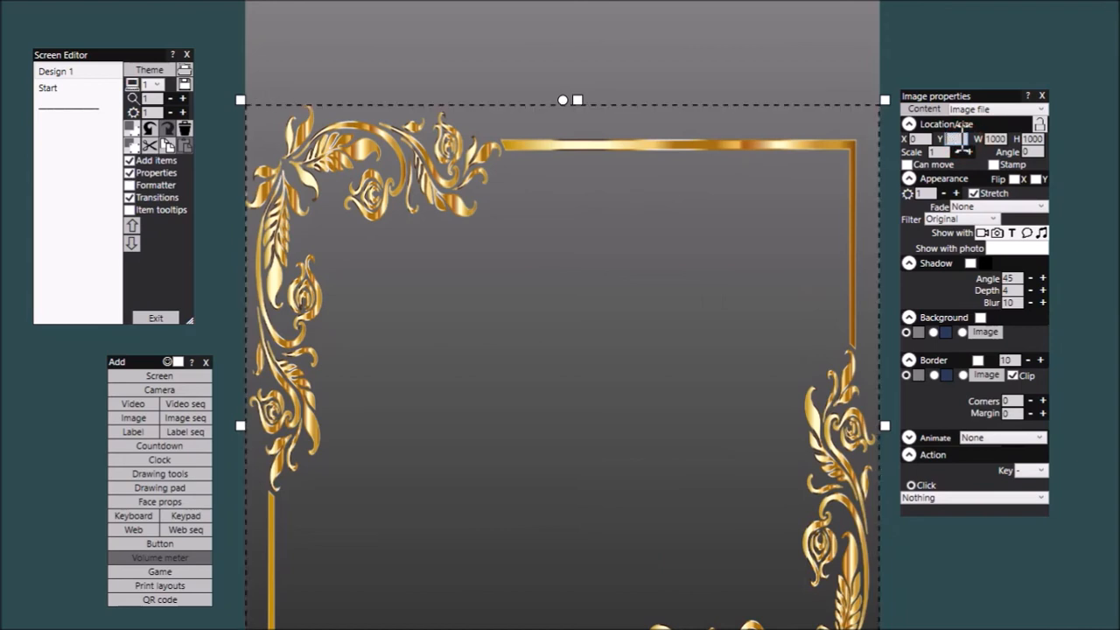
pyautogui.press('Return')
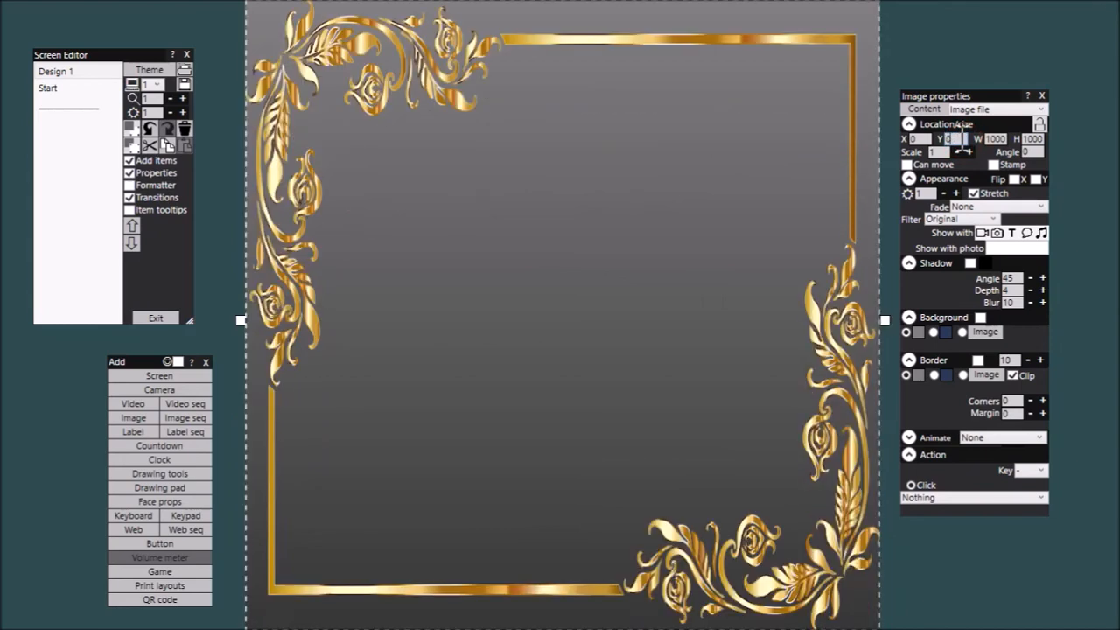
pyautogui.click(942, 29)
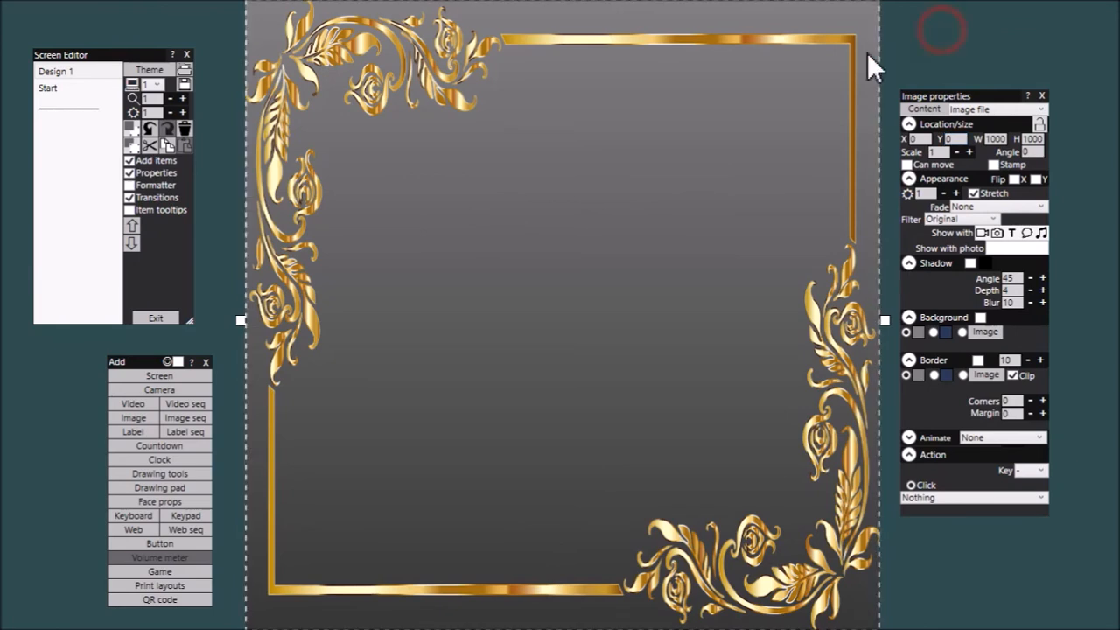
# Add a text label near the upper edge of the gold frame reading "Congratulations on your wedding day".
pyautogui.click(604, 44)
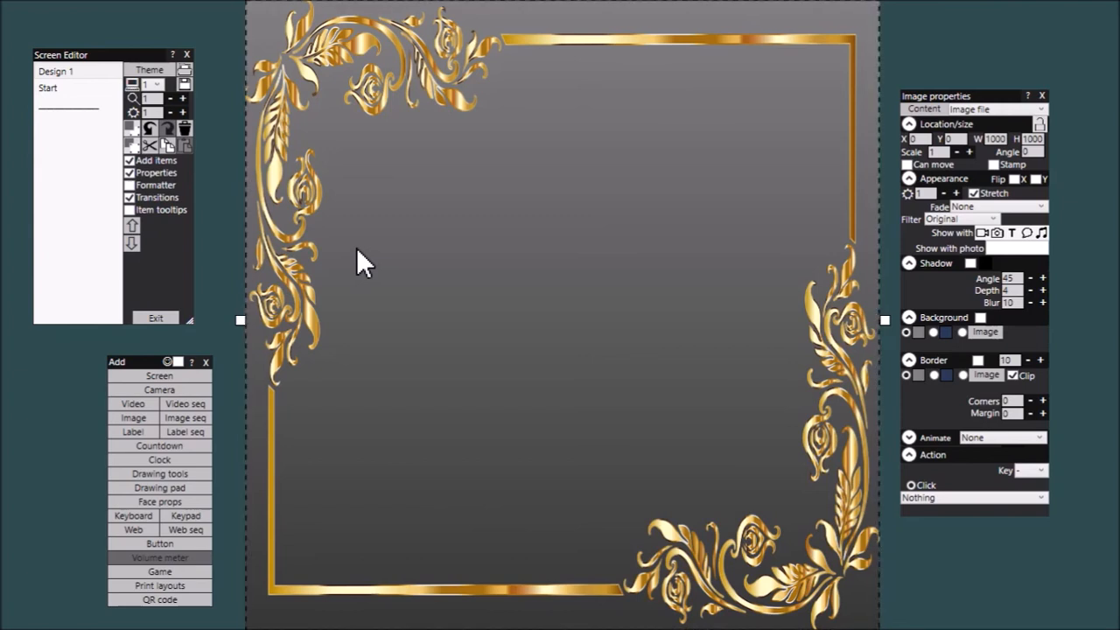
pyautogui.click(145, 430)
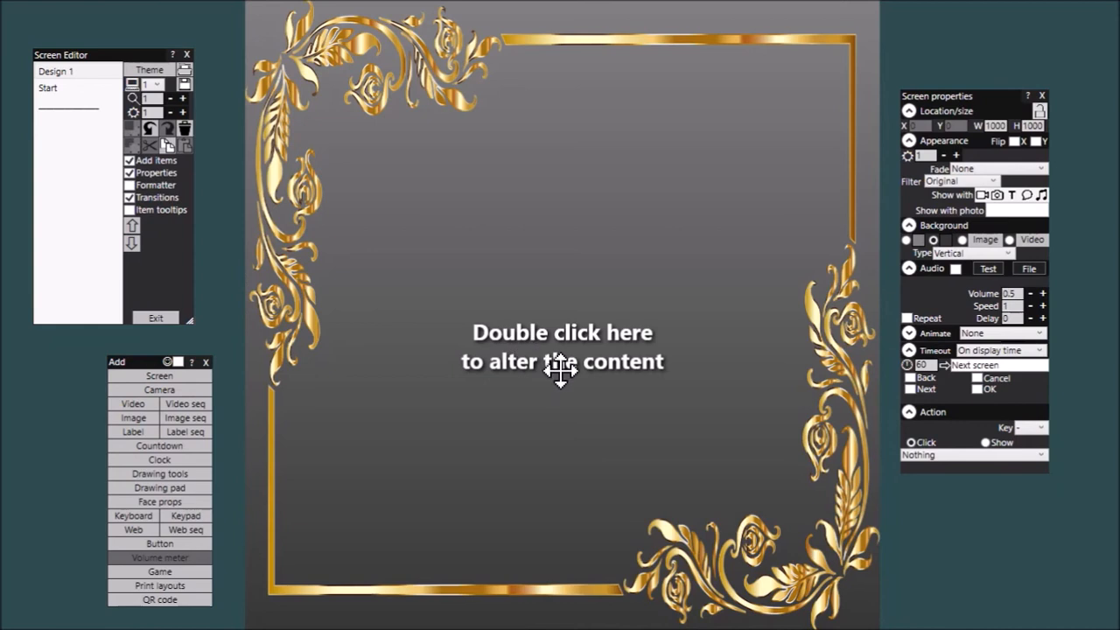
pyautogui.moveTo(560, 371); pyautogui.dragTo(480, 47)
pyautogui.doubleClick(648, 114)
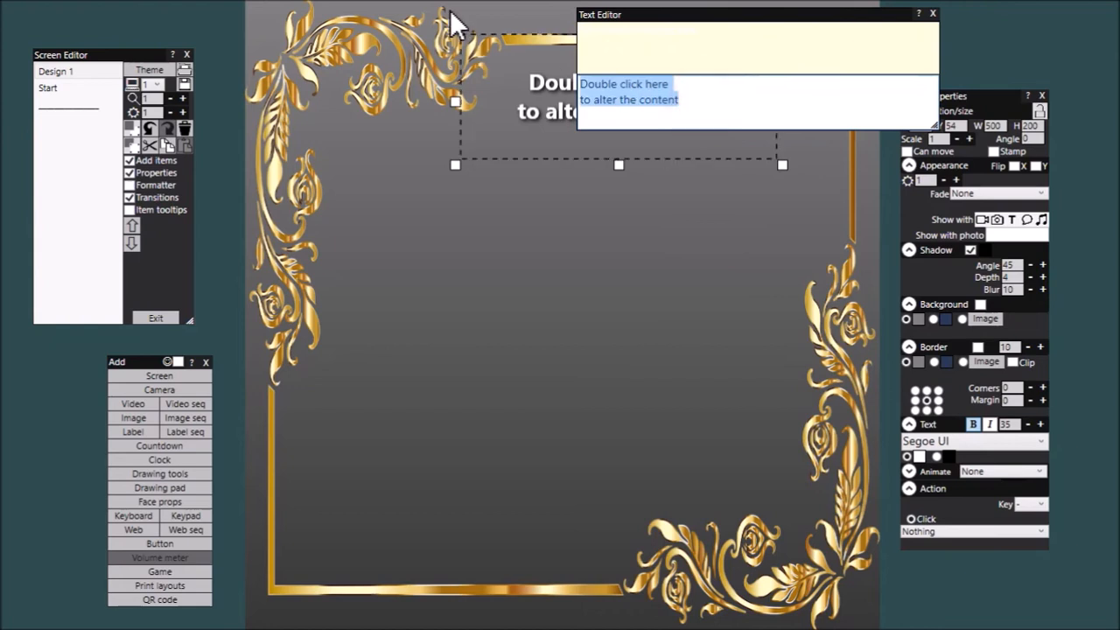
pyautogui.write('Con')
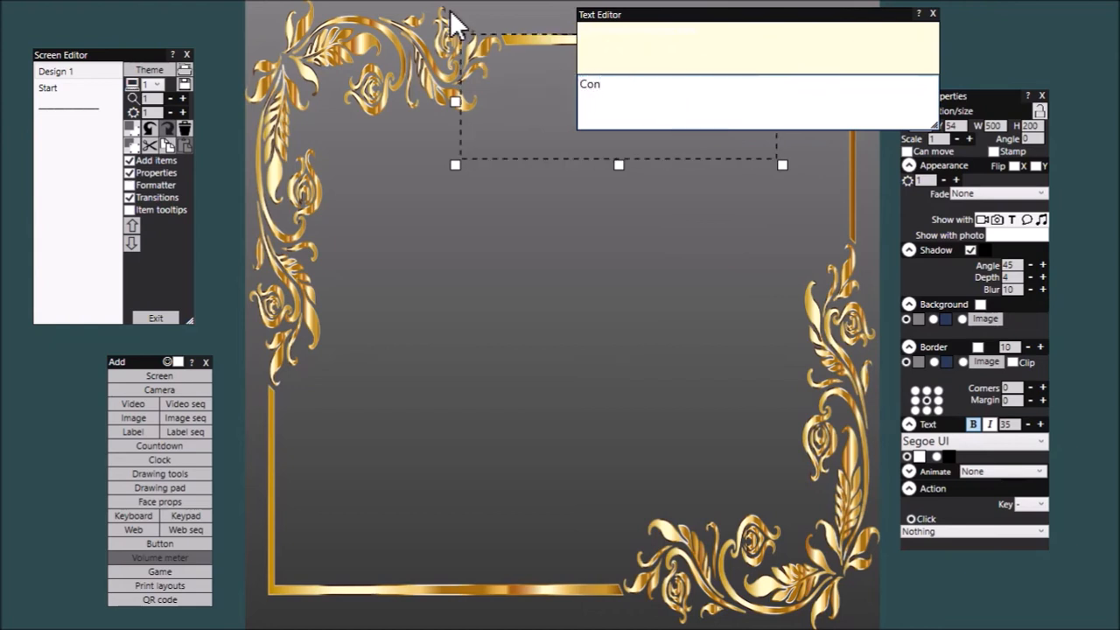
pyautogui.write('gratulation')
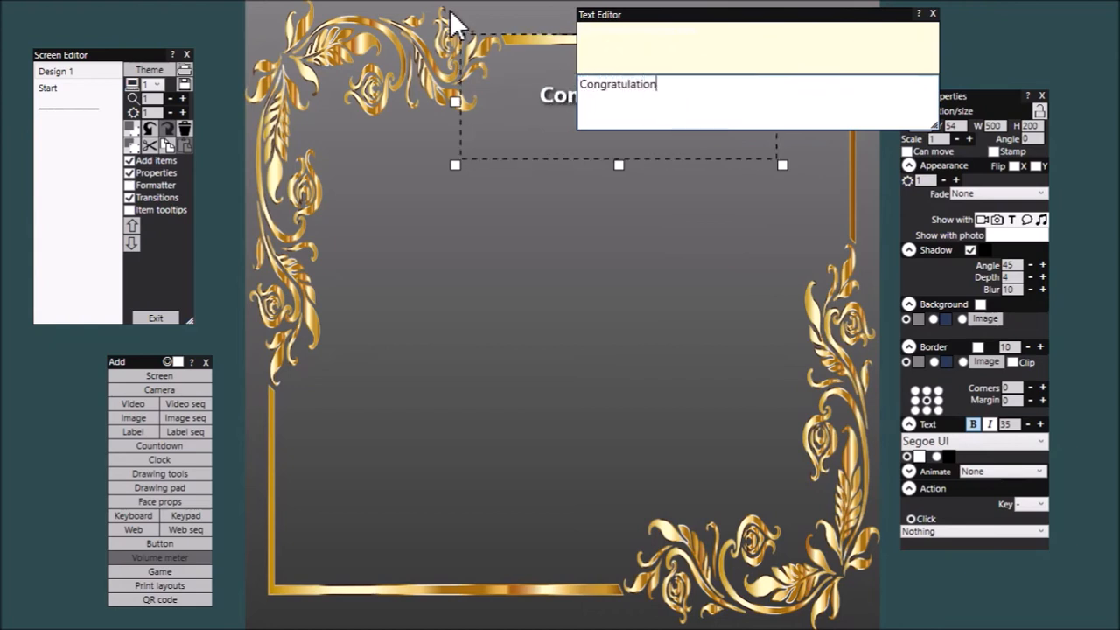
pyautogui.write('s on you')
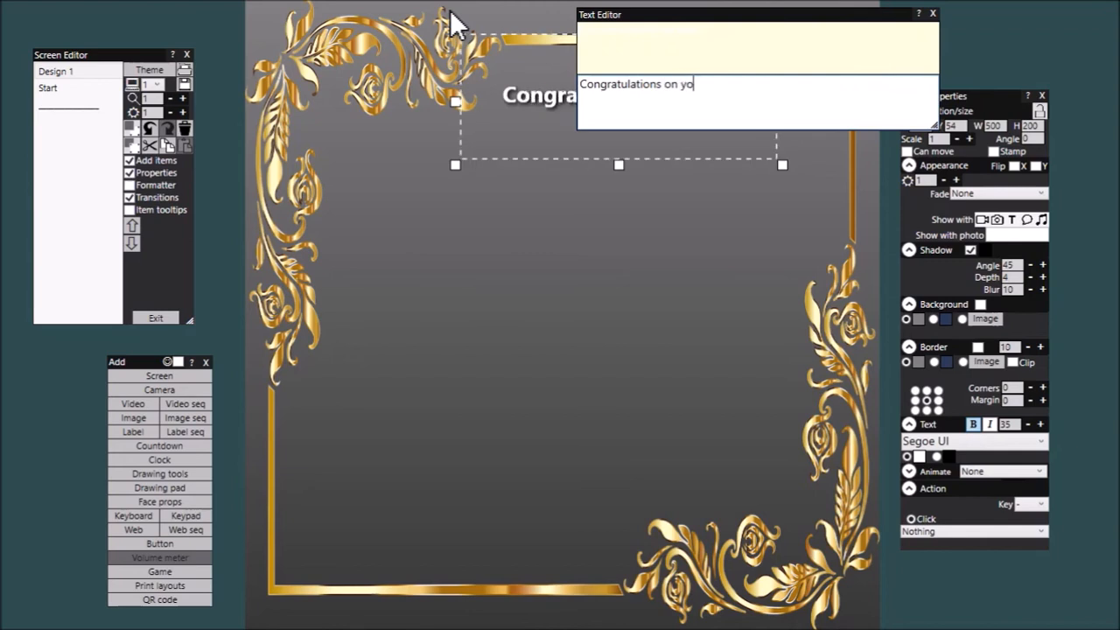
pyautogui.press('BackSpace')
pyautogui.press('BackSpace')
pyautogui.write('our wedding day')
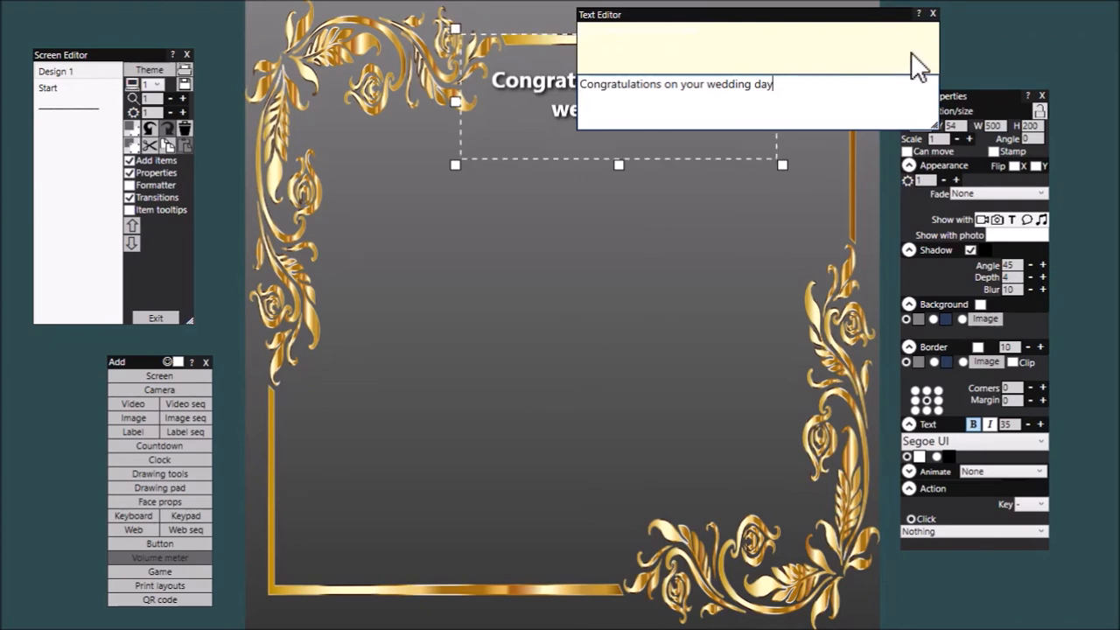
pyautogui.click(932, 14)
# Widen the congratulations label to 527, right-align its text and move it inside the frame's upper-right corner at about X 395, Y 39.
pyautogui.moveTo(783, 103)
pyautogui.mouseDown()
pyautogui.moveTo(841, 105)
pyautogui.moveTo(800, 106)
pyautogui.mouseUp()
pyautogui.moveTo(673, 80); pyautogui.dragTo(746, 73)
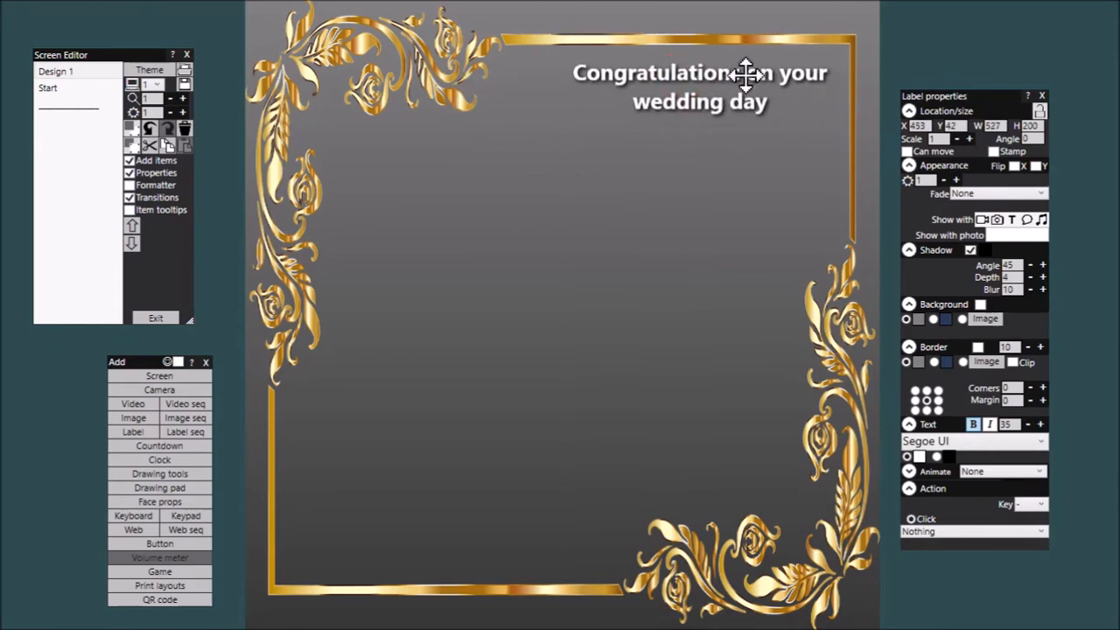
pyautogui.click(939, 400)
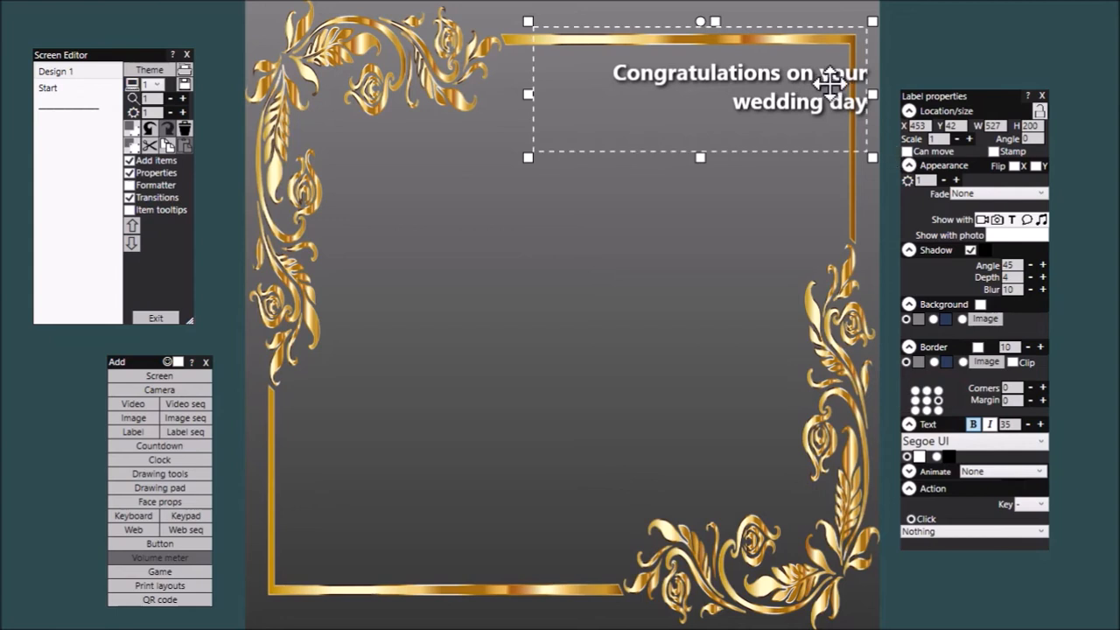
pyautogui.moveTo(826, 103); pyautogui.dragTo(785, 105)
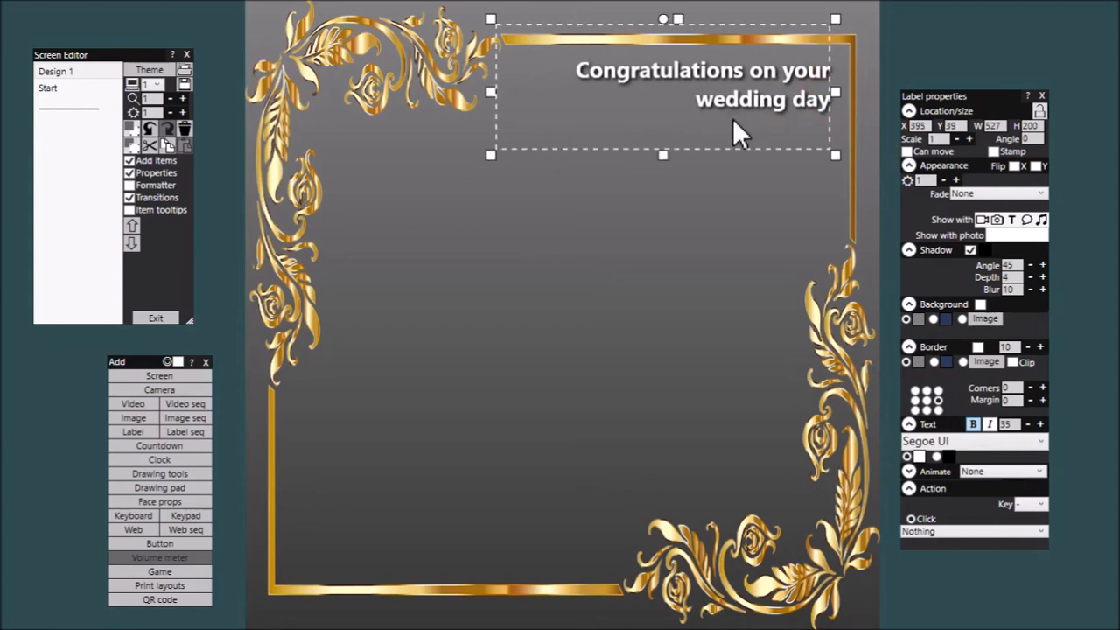
# Increase the congratulations label's text size to 47 and shift the label down to about X 393, Y 52.
pyautogui.click(1044, 425)
pyautogui.click(1044, 426)
pyautogui.click(1044, 425)
pyautogui.click(1044, 425)
pyautogui.click(1044, 425)
pyautogui.click(1044, 426)
pyautogui.click(1045, 425)
pyautogui.click(1044, 425)
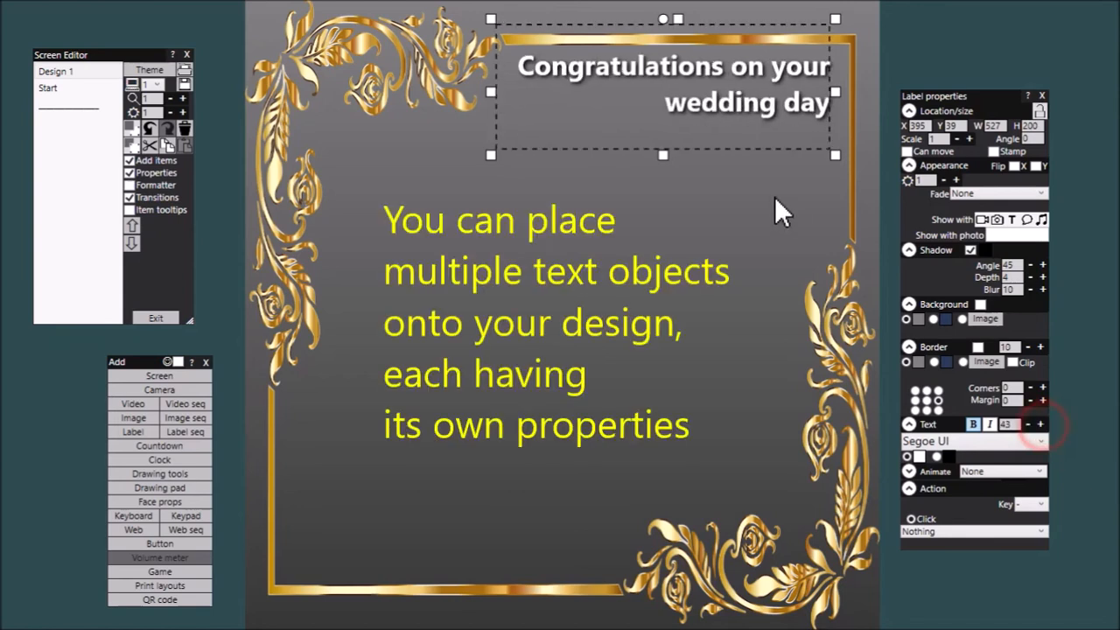
pyautogui.click(1040, 424)
pyautogui.click(1040, 424)
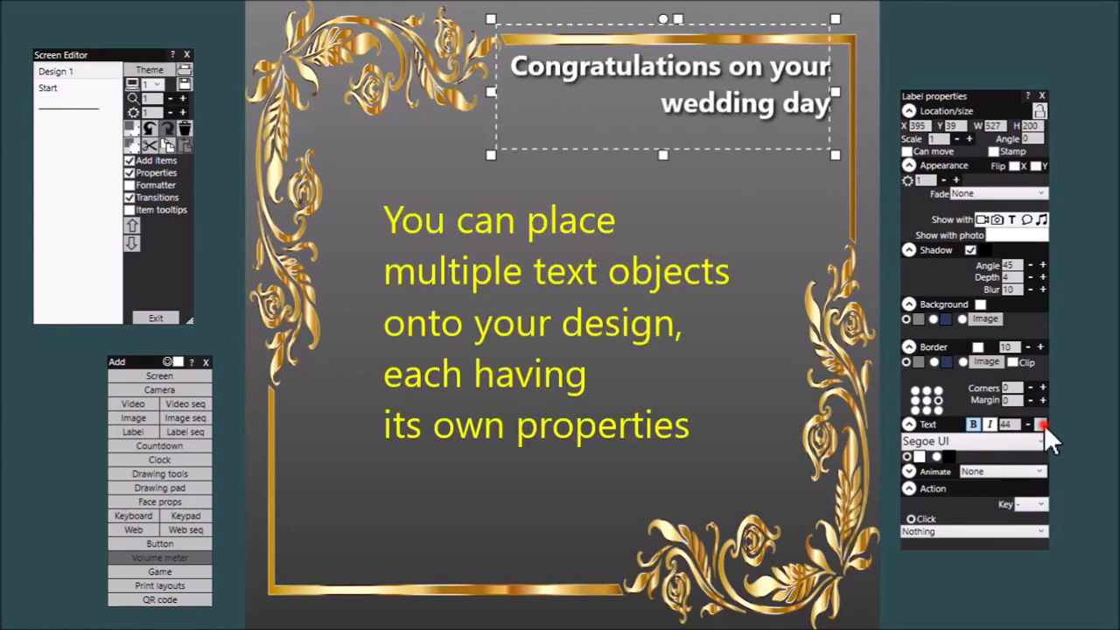
pyautogui.click(1039, 425)
pyautogui.click(1039, 425)
pyautogui.click(816, 112)
pyautogui.moveTo(816, 112); pyautogui.dragTo(814, 123)
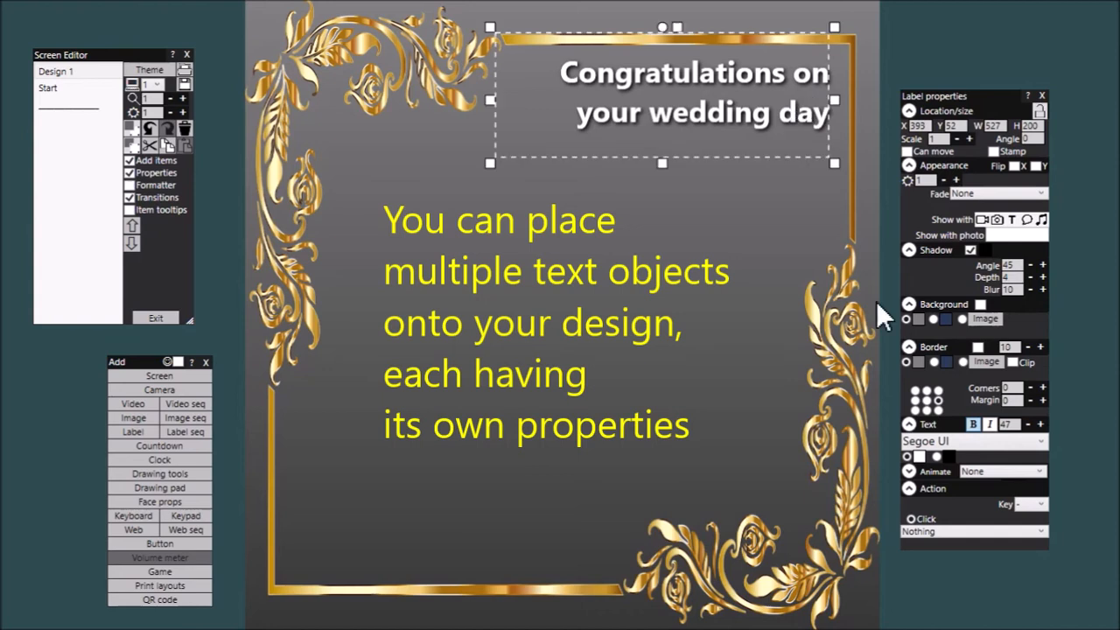
# Give the congratulations text a vertical yellow-to-orange gradient and nudge the label to about X 404, Y 42.
pyautogui.click(920, 457)
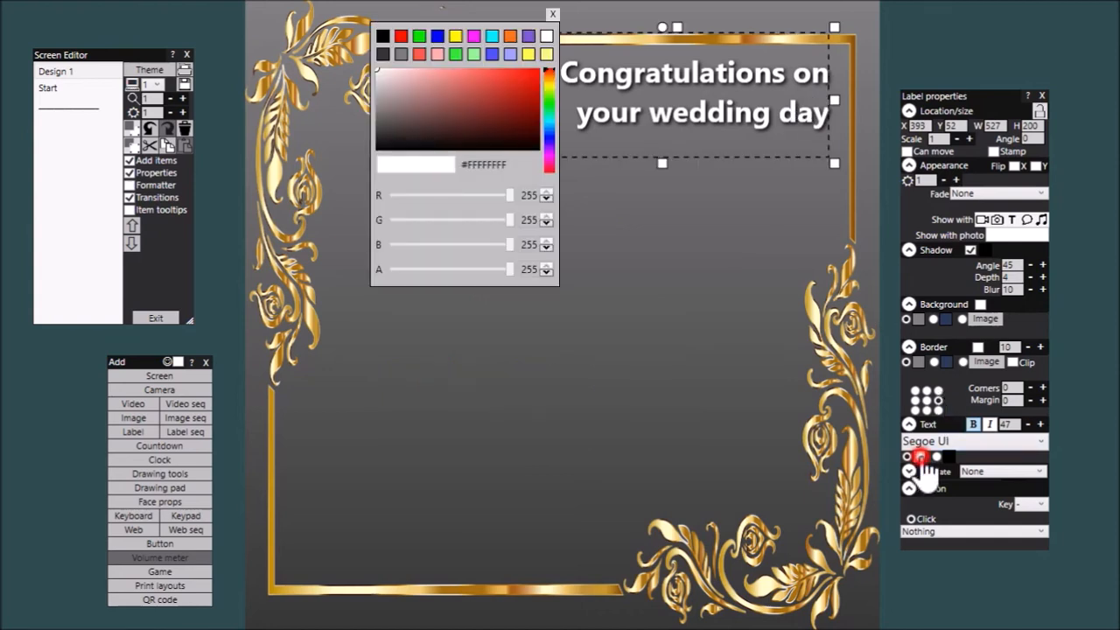
pyautogui.click(455, 36)
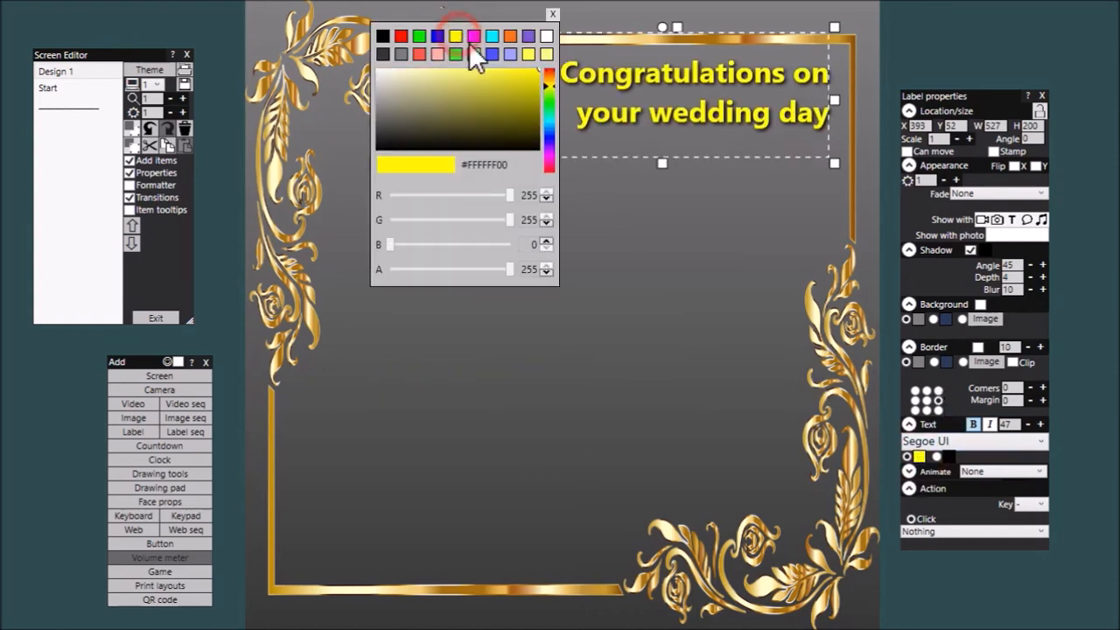
pyautogui.click(937, 458)
pyautogui.click(949, 457)
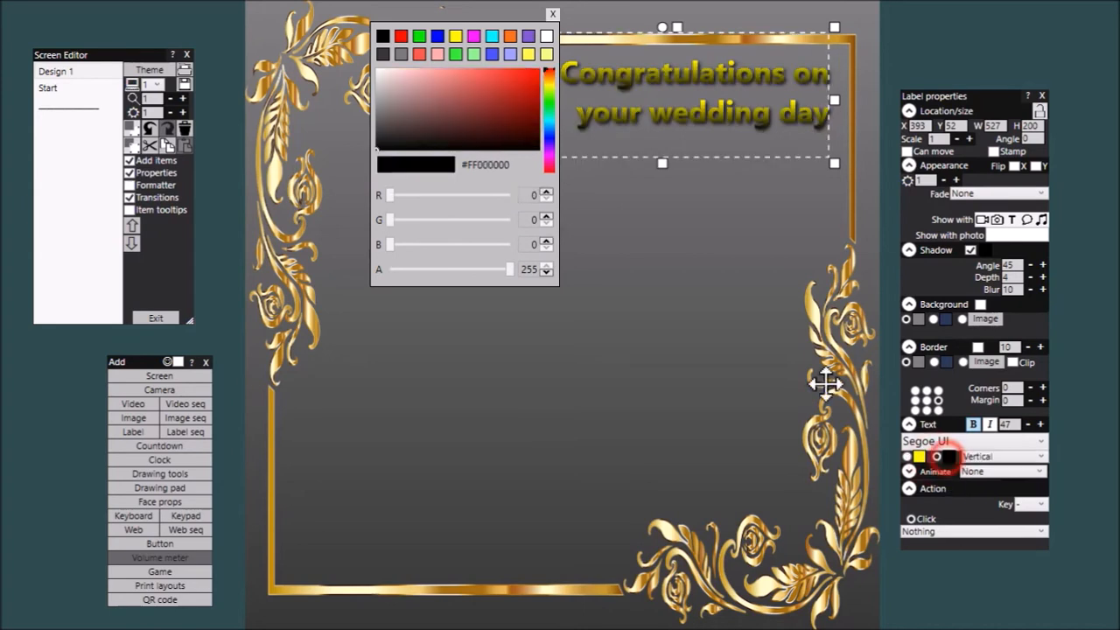
pyautogui.click(510, 36)
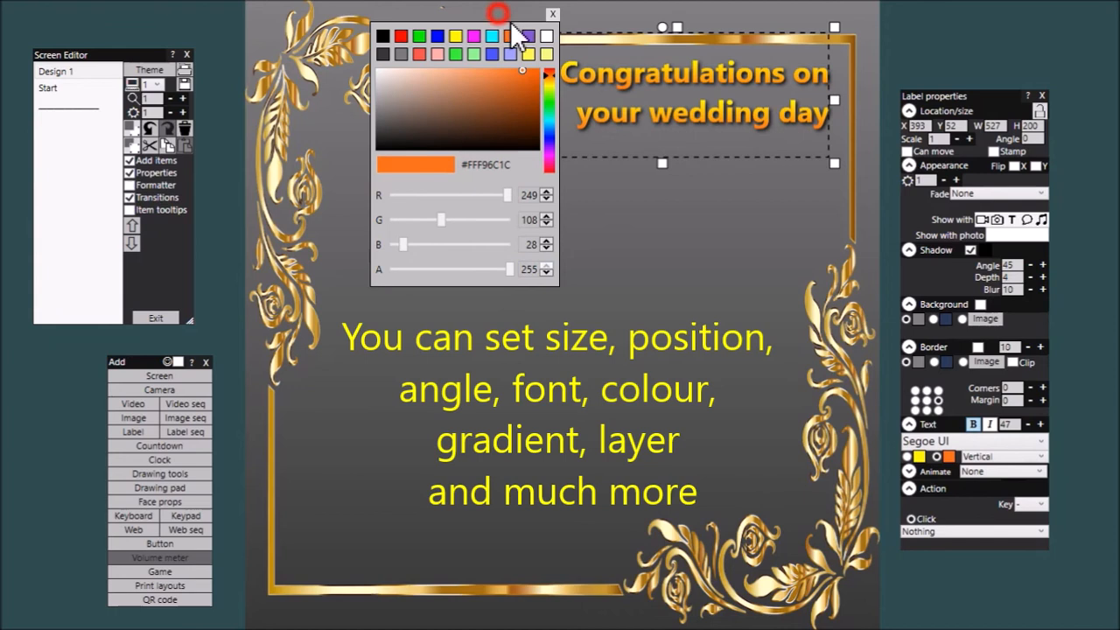
pyautogui.moveTo(506, 13); pyautogui.dragTo(568, 35)
pyautogui.moveTo(783, 79); pyautogui.dragTo(793, 70)
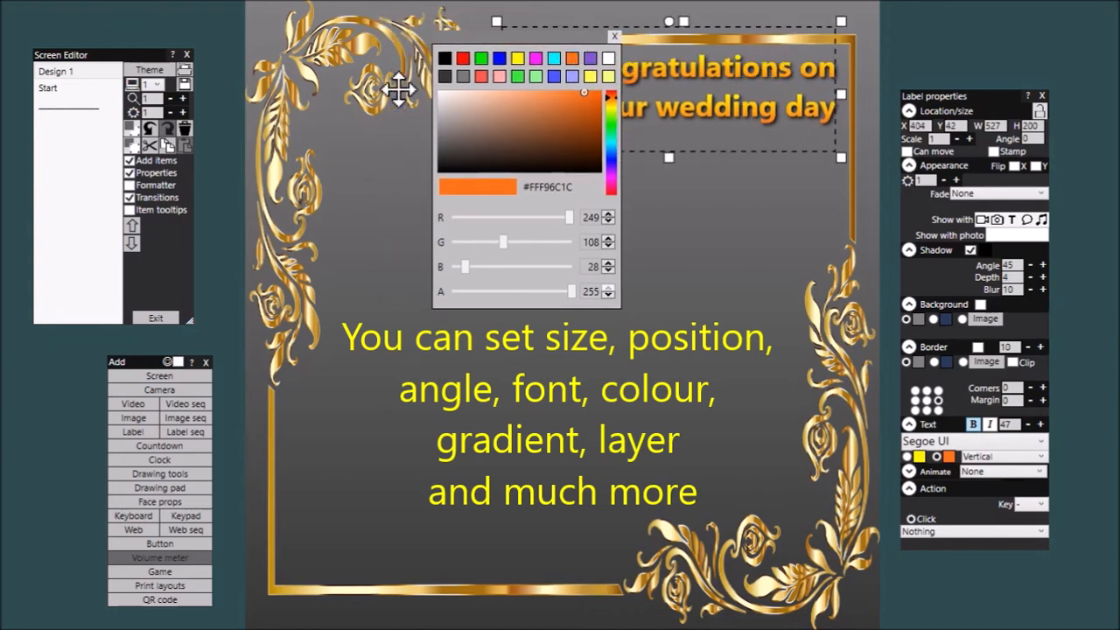
pyautogui.click(614, 36)
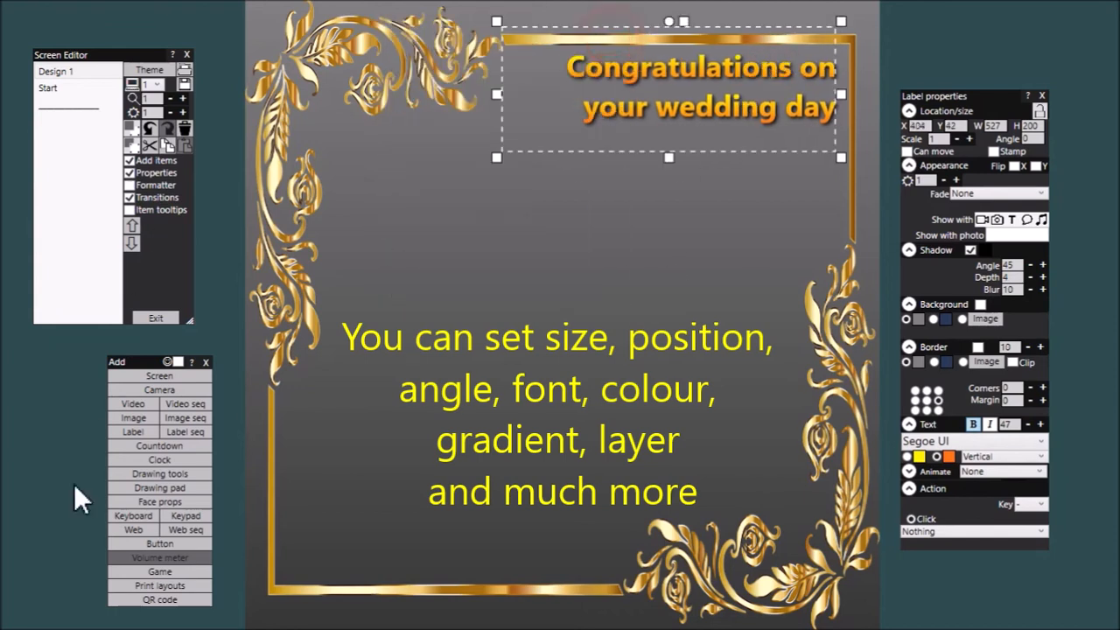
# Add the library image of two interlocking gold wedding rings and place it inside the frame's lower-left corner.
pyautogui.click(140, 419)
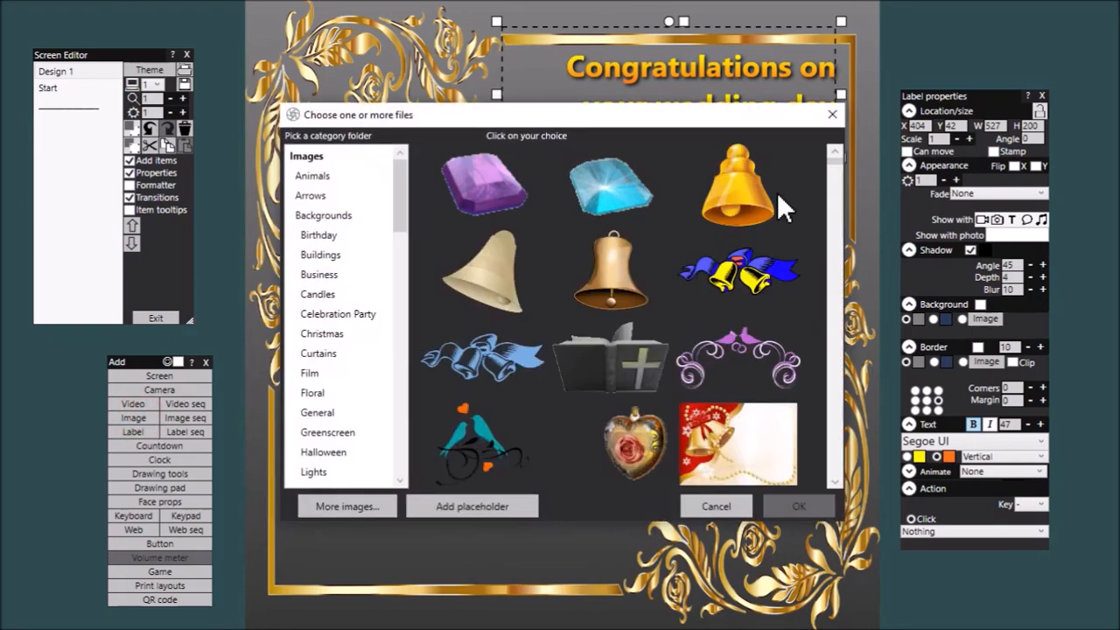
pyautogui.click(833, 455)
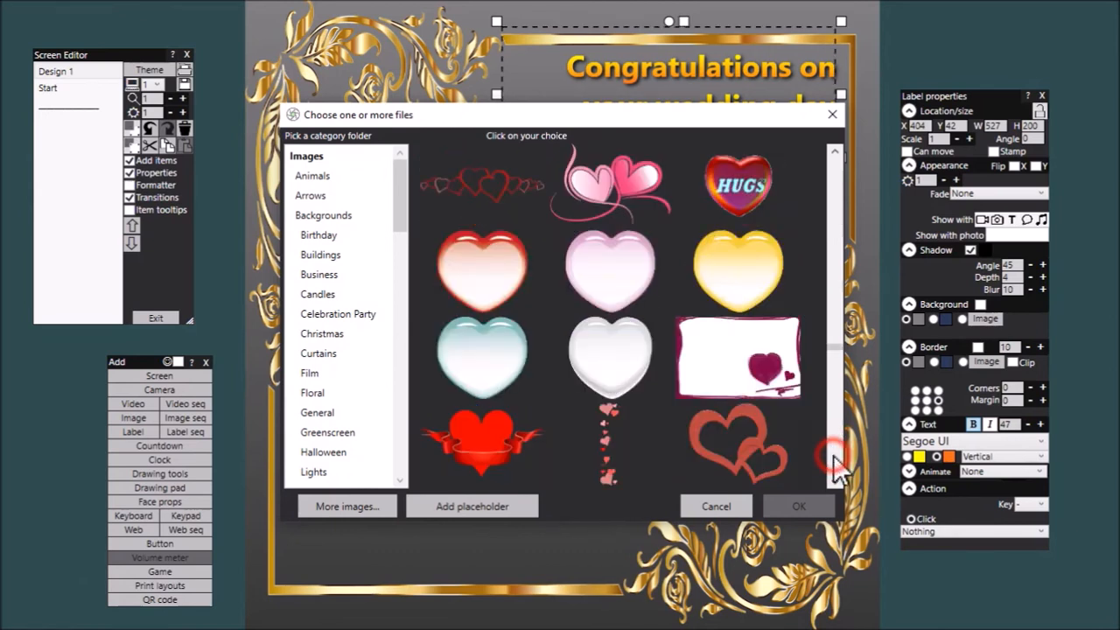
pyautogui.click(757, 461)
pyautogui.click(791, 505)
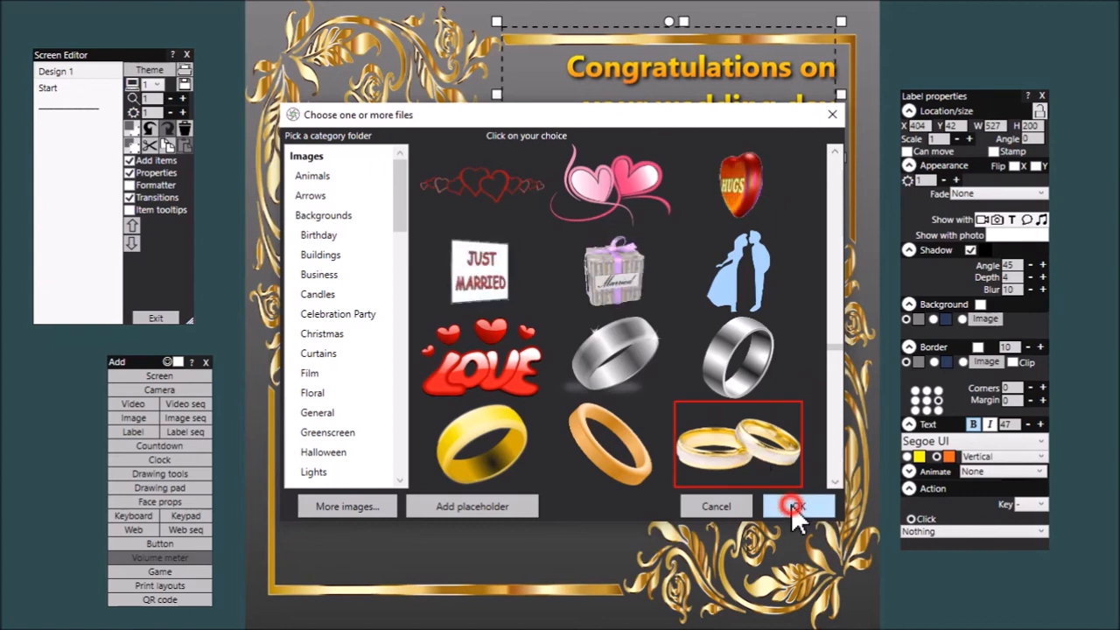
pyautogui.moveTo(549, 337); pyautogui.dragTo(365, 555)
pyautogui.click(610, 319)
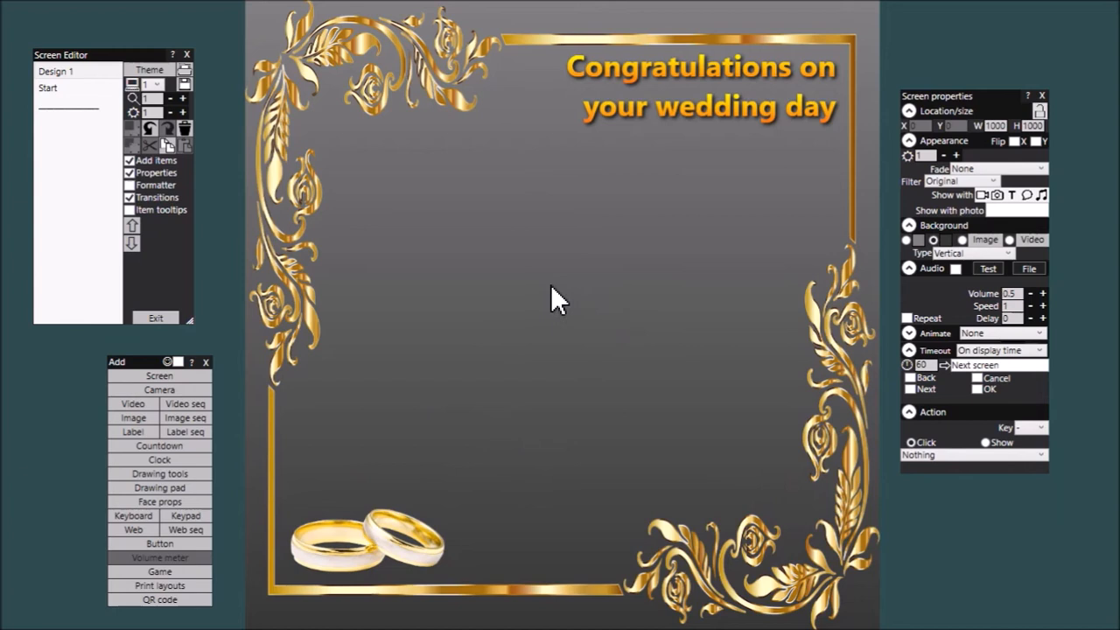
# Capture the design screen and save it as "Design 1.jpg" in the RightBooth7 Library Images\Backgrounds folder.
pyautogui.rightClick(476, 243)
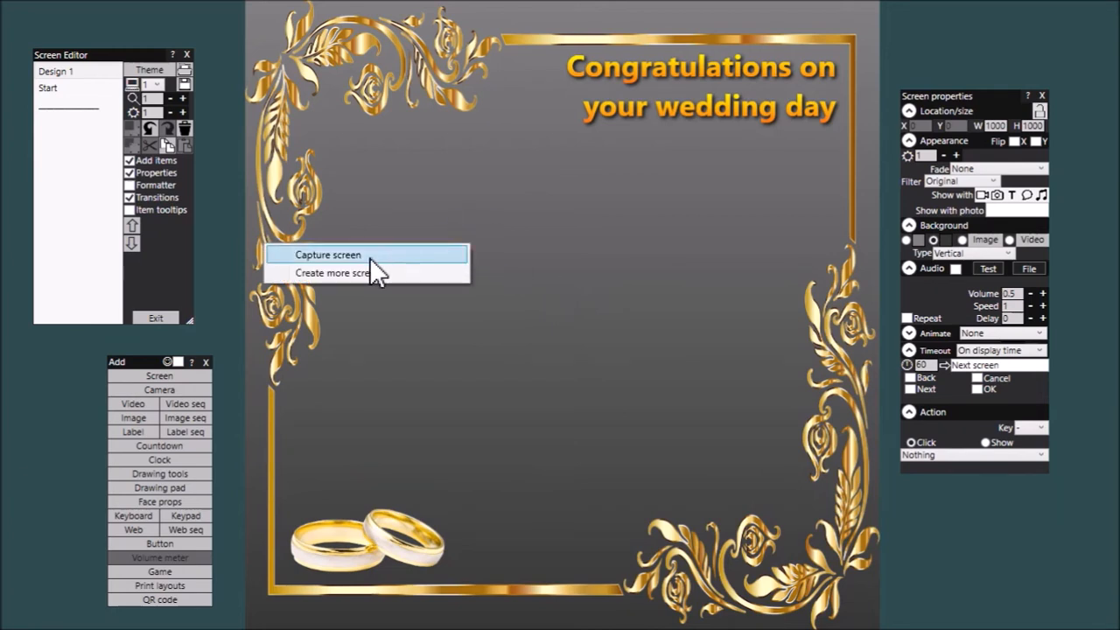
pyautogui.click(371, 256)
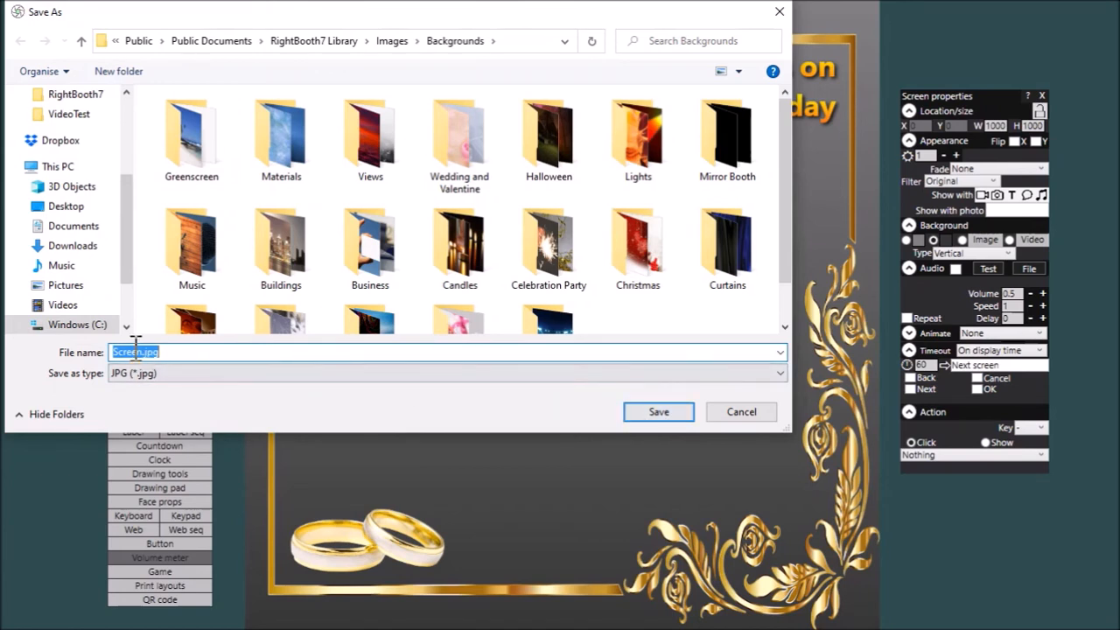
pyautogui.press('Home')
pyautogui.write('Design 1')
pyautogui.press('Delete')
pyautogui.press('Delete')
pyautogui.press('Delete')
pyautogui.press('Delete')
pyautogui.press('Delete')
pyautogui.press('Delete')
pyautogui.click(658, 413)
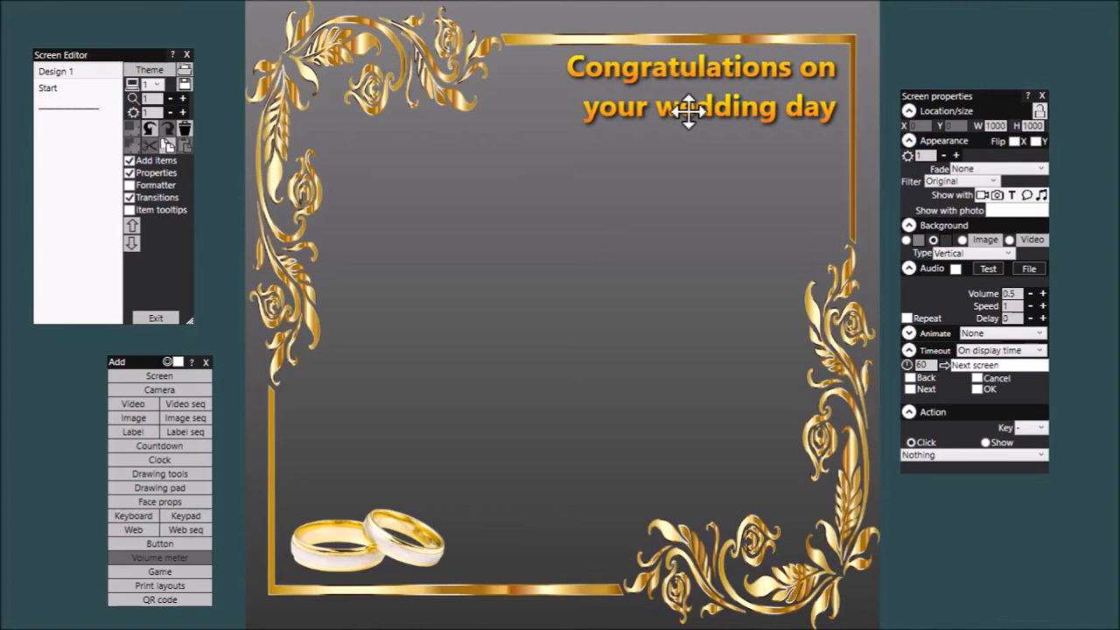
# Switch to File Explorer, maximize the Backgrounds folder window and show the folder's full path.
pyautogui.hotkey('alt', 'Tab')
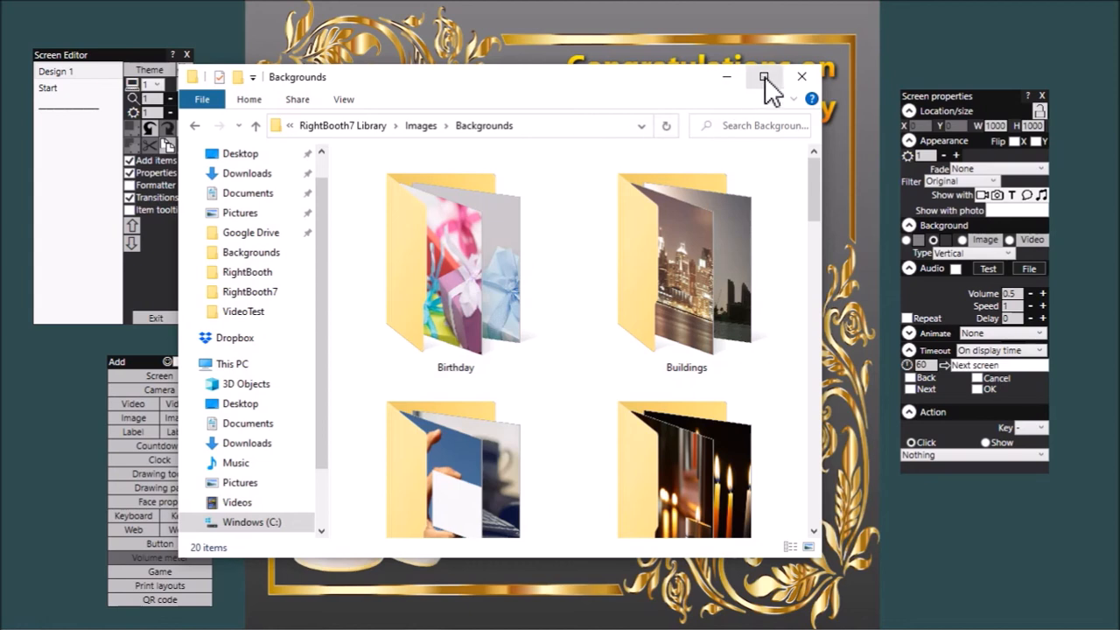
pyautogui.click(763, 76)
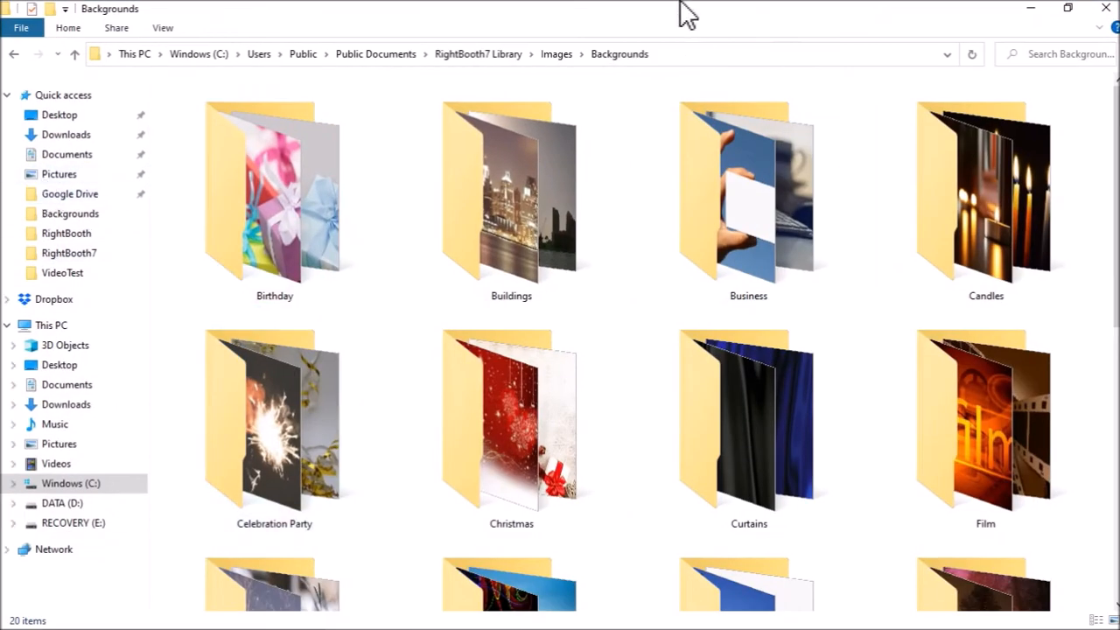
pyautogui.click(680, 55)
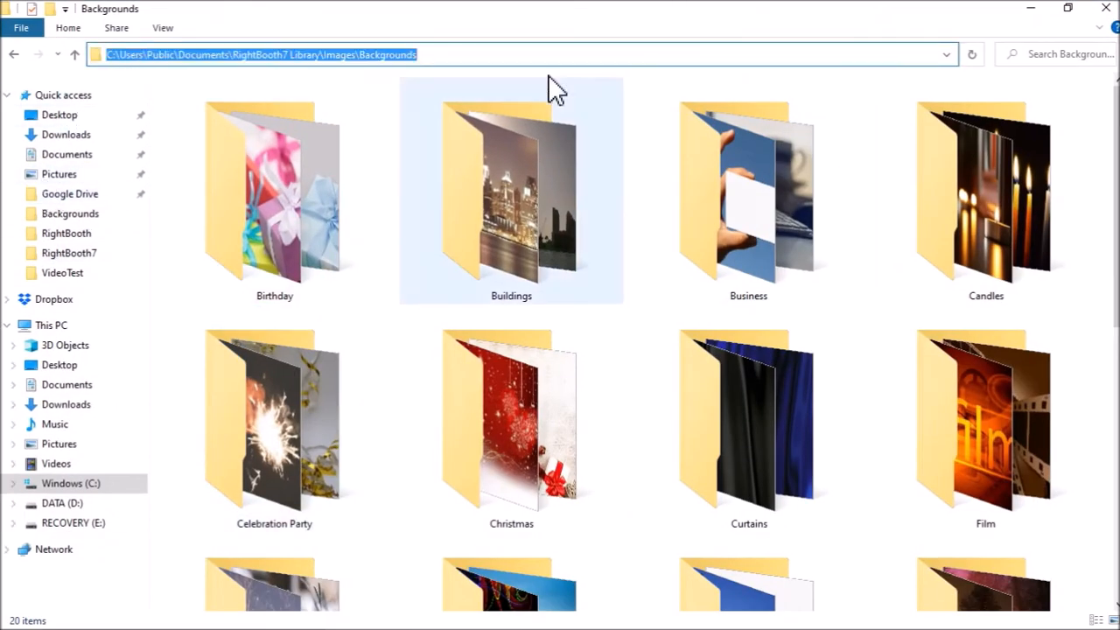
pyautogui.click(515, 53)
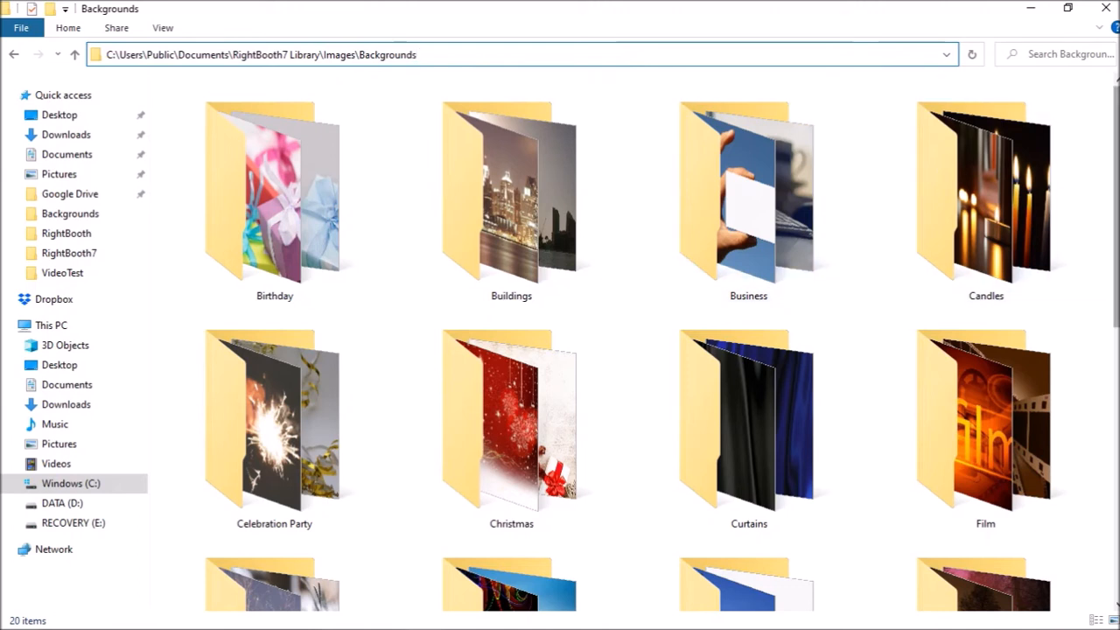
# Find Design 1.jpg in the Backgrounds folder, view it in Photos and close the viewer.
pyautogui.scroll(-3, 950, 215)
pyautogui.scroll(-5, 949, 219)
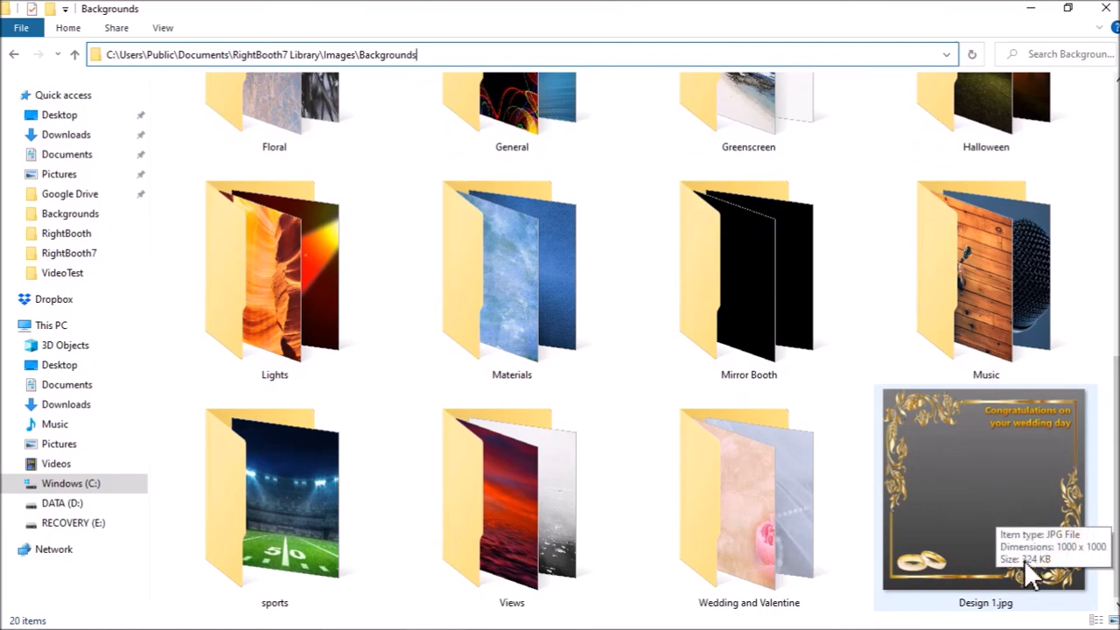
pyautogui.doubleClick(986, 474)
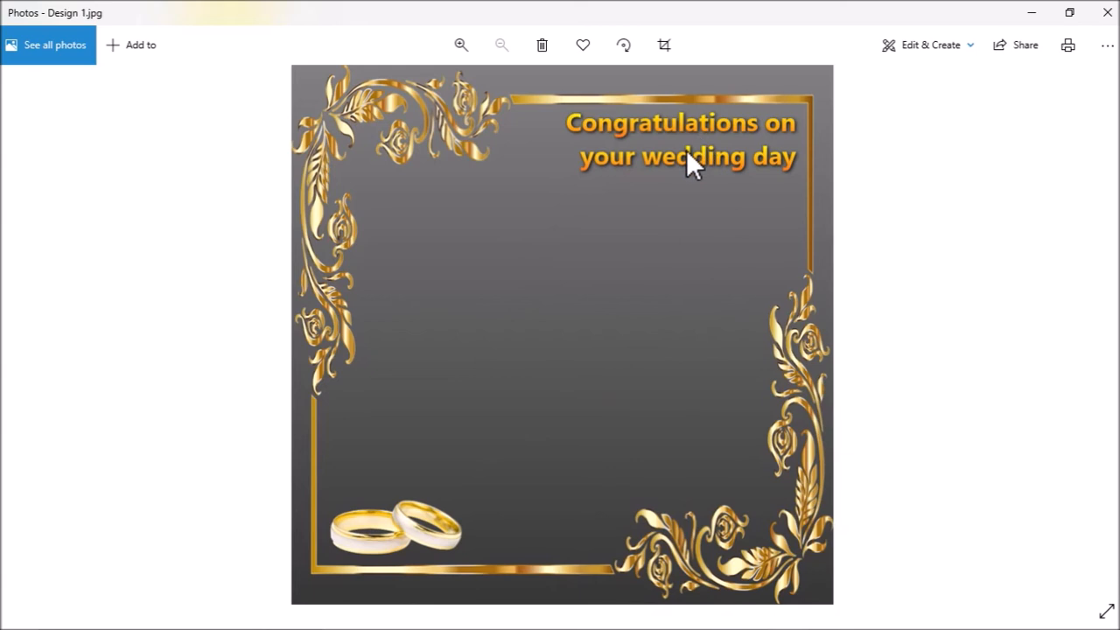
pyautogui.click(1108, 18)
# Switch back to RightBooth and make the Design 1 screen's background a solid colour with alpha 0.
pyautogui.hotkey('alt', 'Tab')
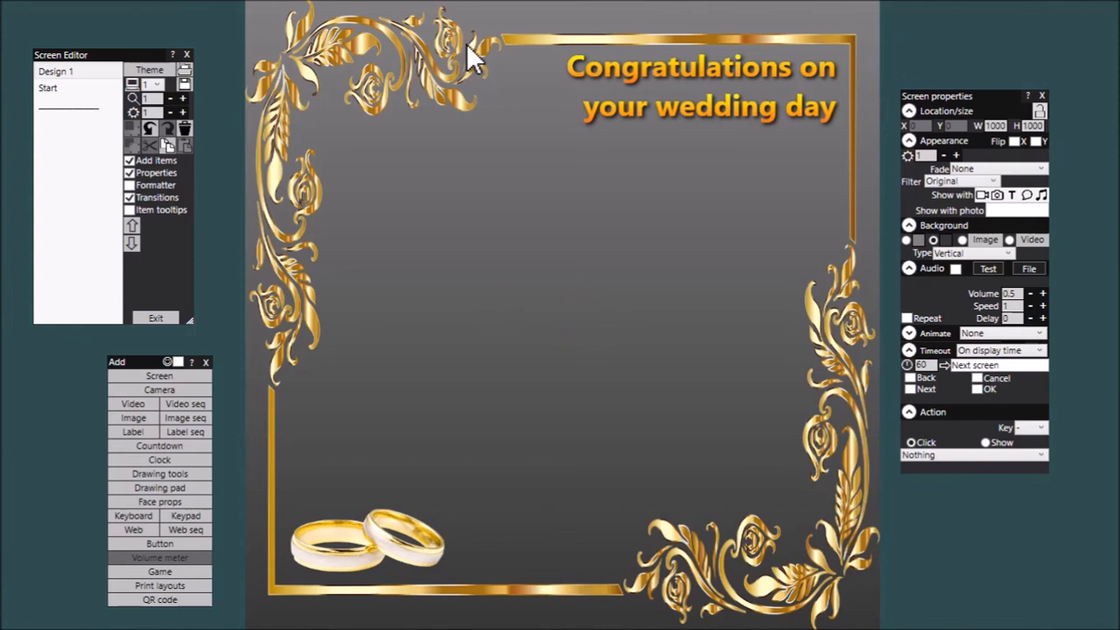
pyautogui.click(518, 39)
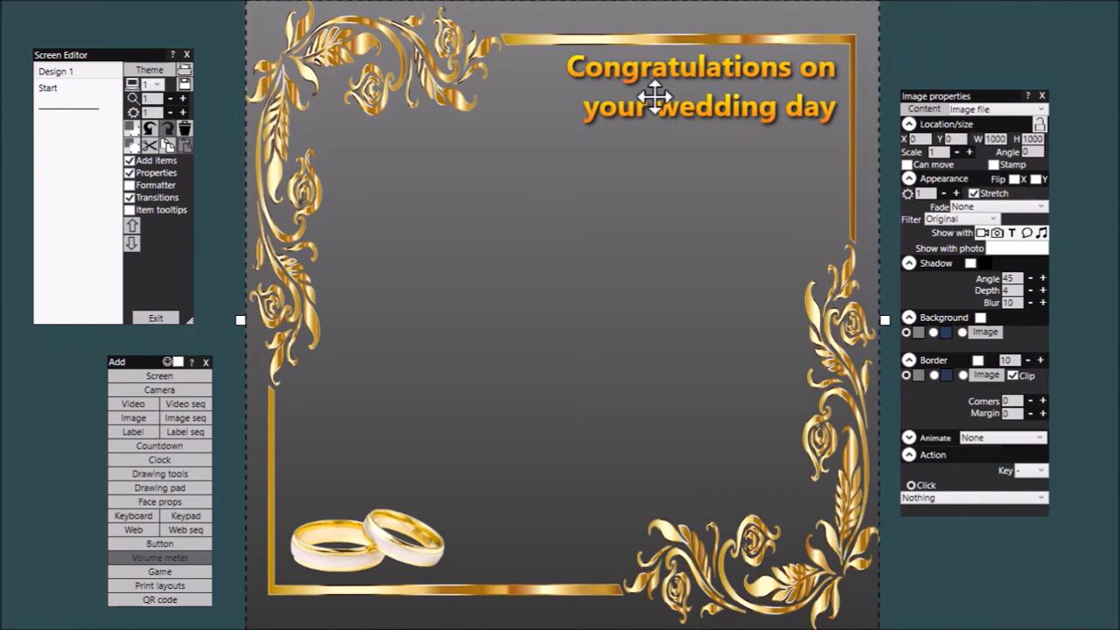
pyautogui.click(385, 217)
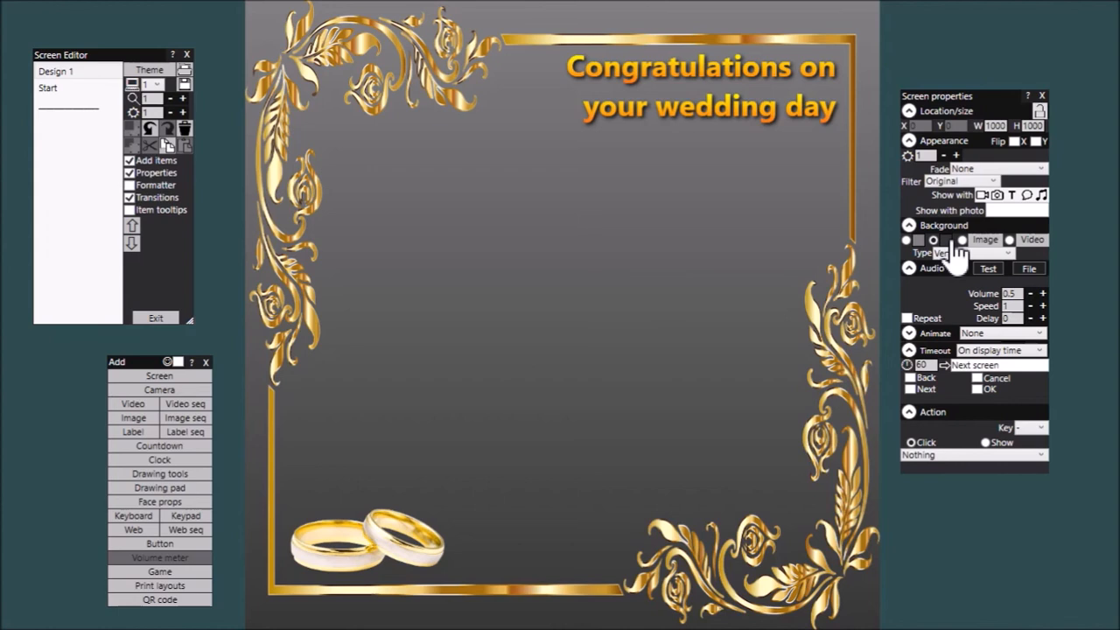
pyautogui.click(907, 239)
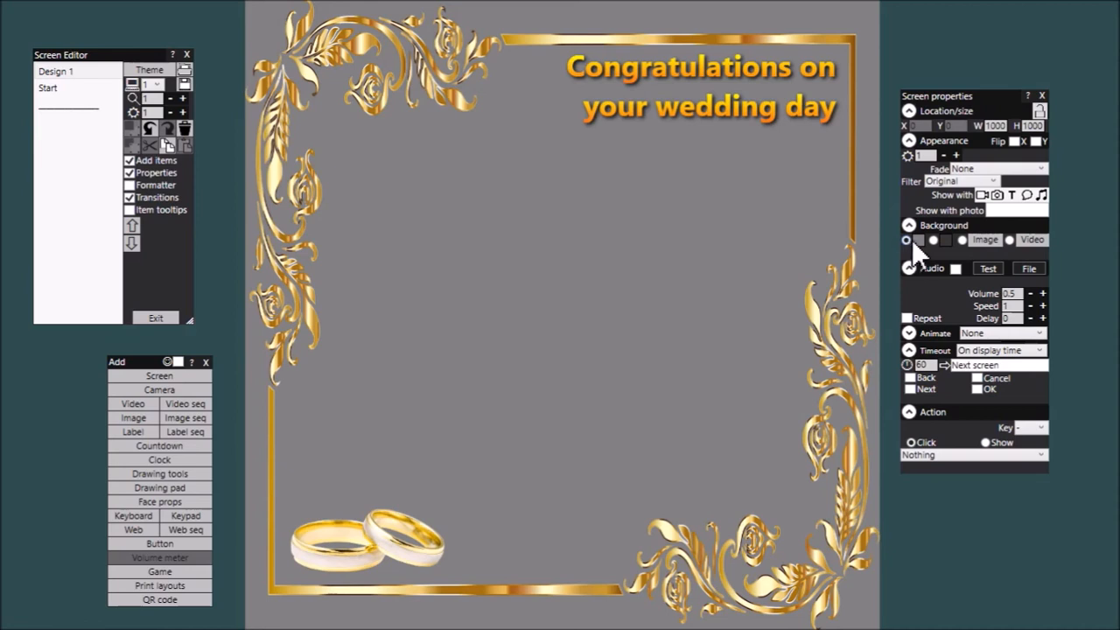
pyautogui.click(919, 241)
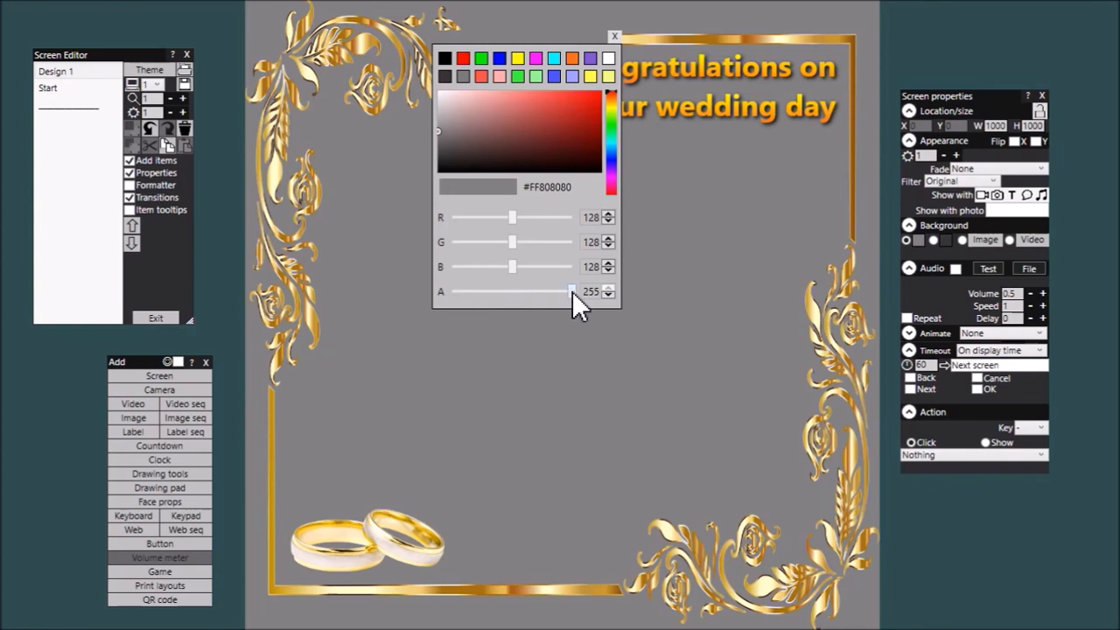
pyautogui.moveTo(573, 292); pyautogui.dragTo(430, 289)
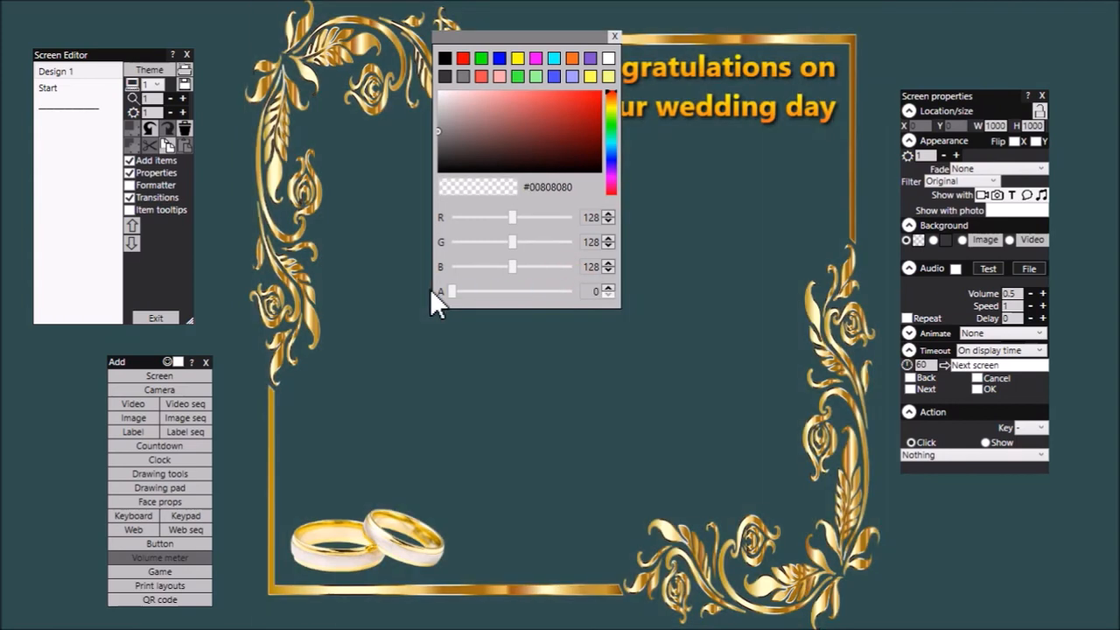
pyautogui.click(614, 34)
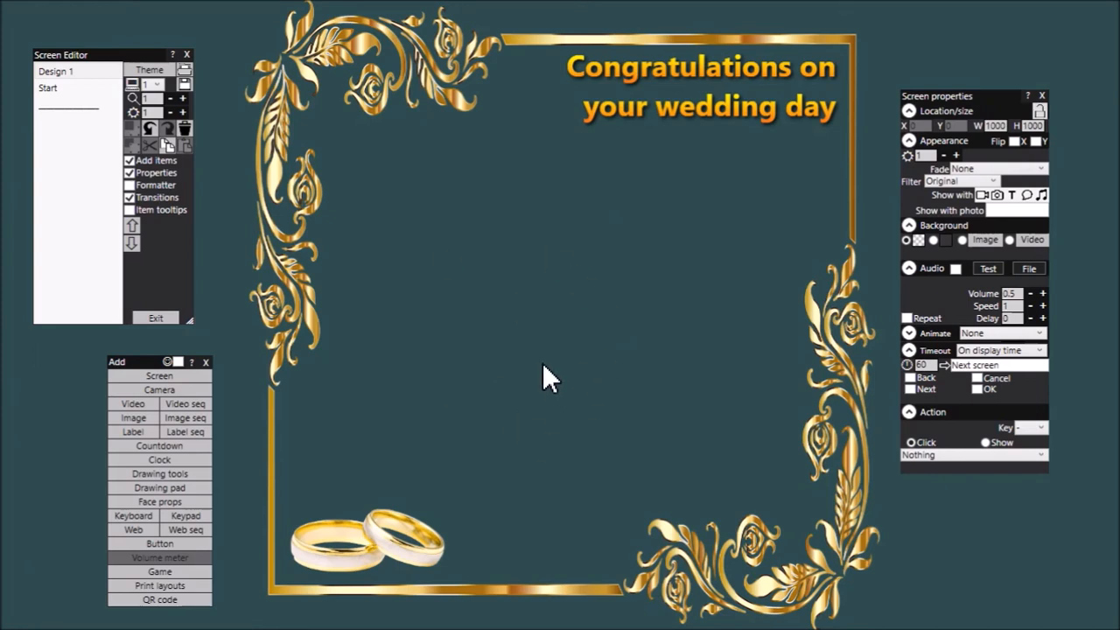
# Capture the transparent design screen and save it in PNG format as "Design 1.png" in the Backgrounds folder.
pyautogui.rightClick(506, 266)
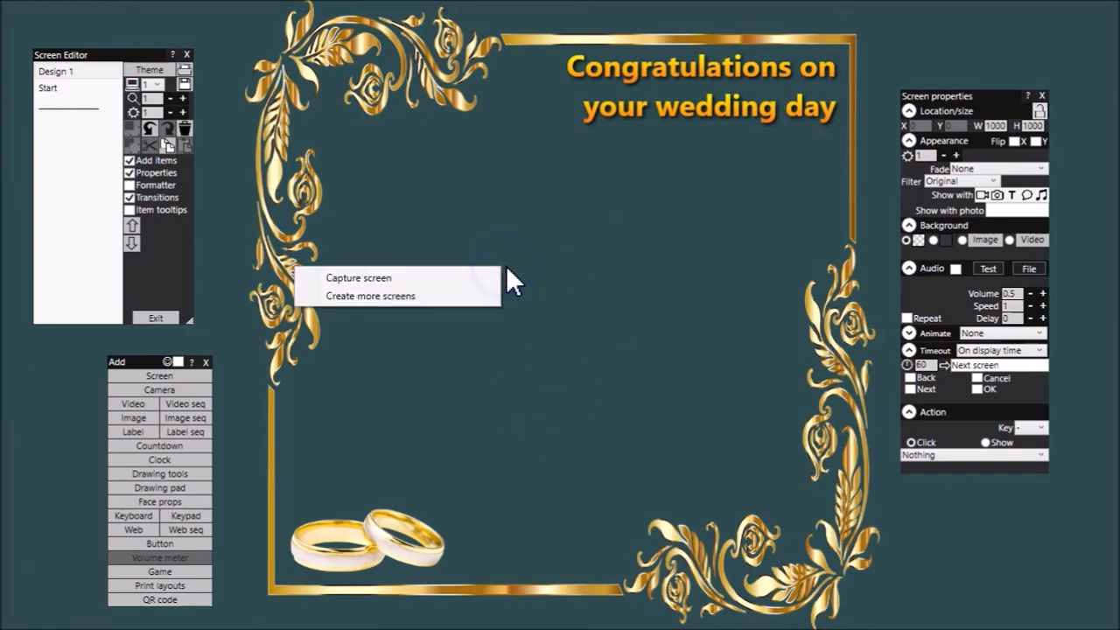
pyautogui.click(460, 278)
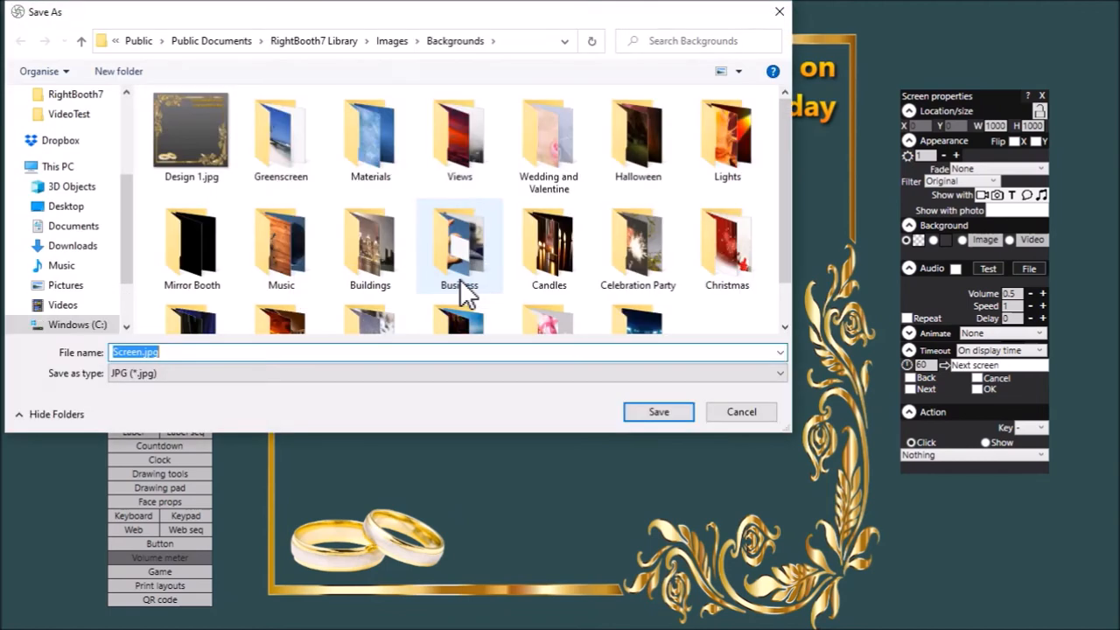
pyautogui.click(777, 374)
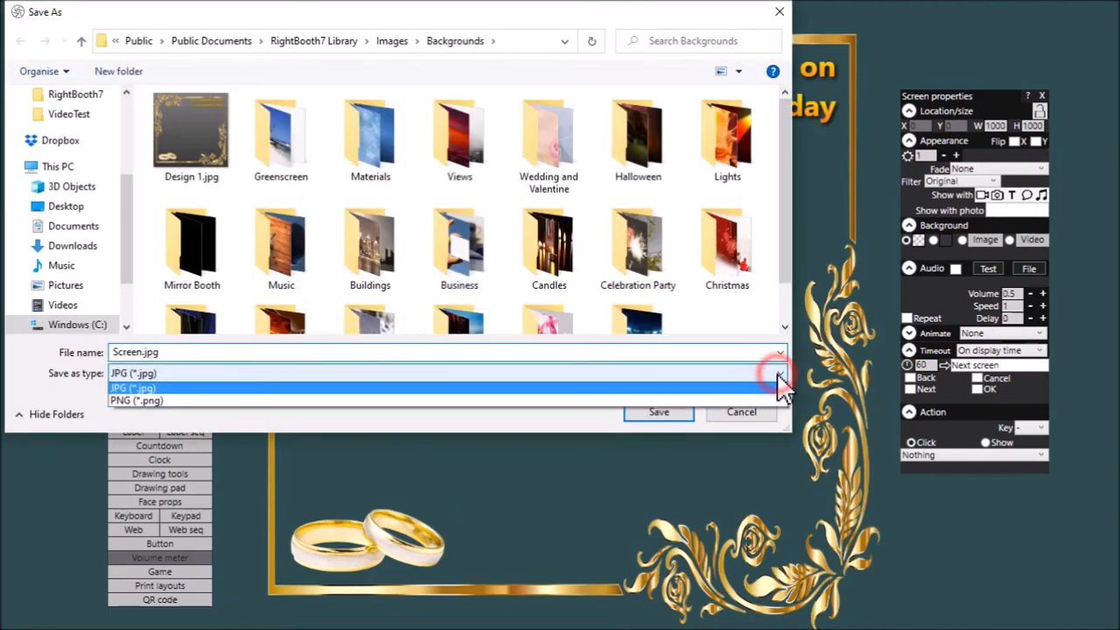
pyautogui.click(149, 402)
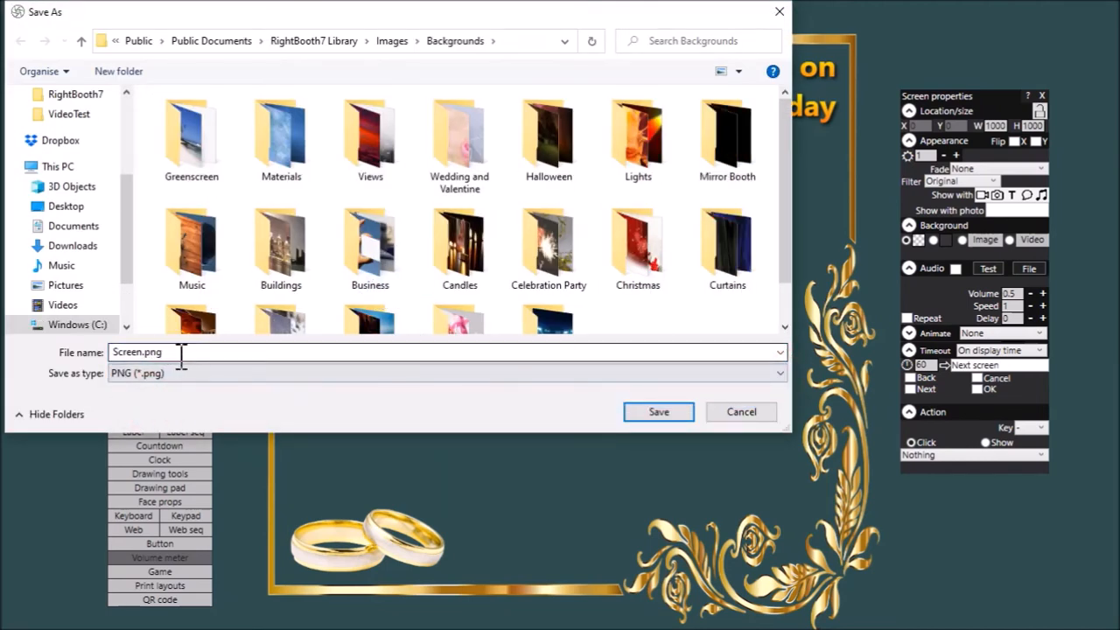
pyautogui.doubleClick(181, 353)
pyautogui.press('Left')
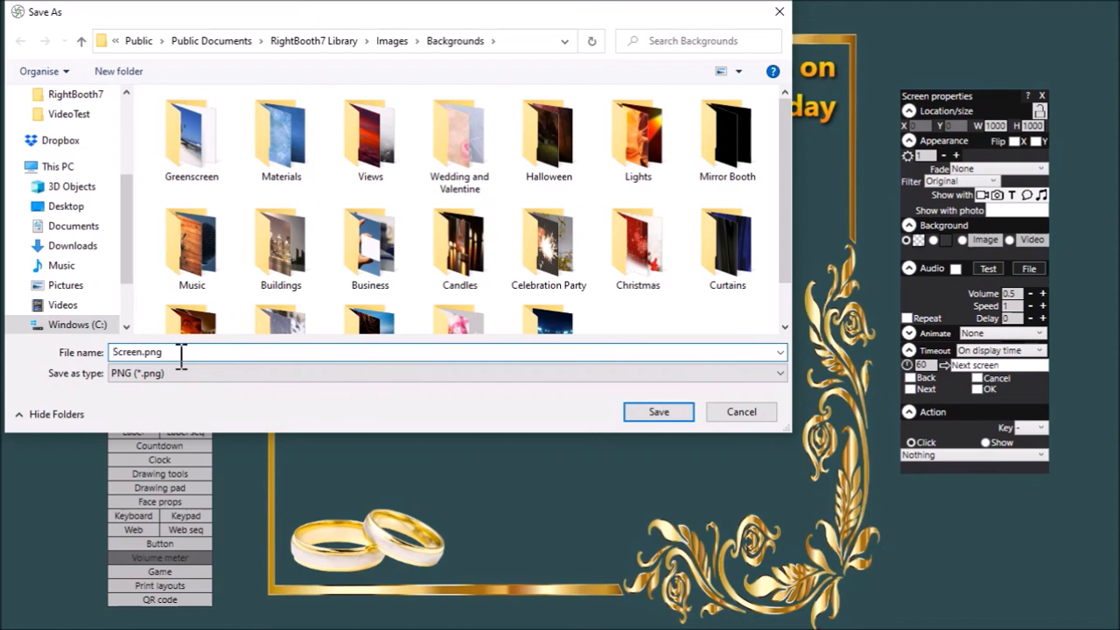
pyautogui.write('Design')
pyautogui.press('Delete')
pyautogui.press('Delete')
pyautogui.press('Delete')
pyautogui.press('Delete')
pyautogui.press('Delete')
pyautogui.press('Delete')
pyautogui.write('1')
pyautogui.click(648, 413)
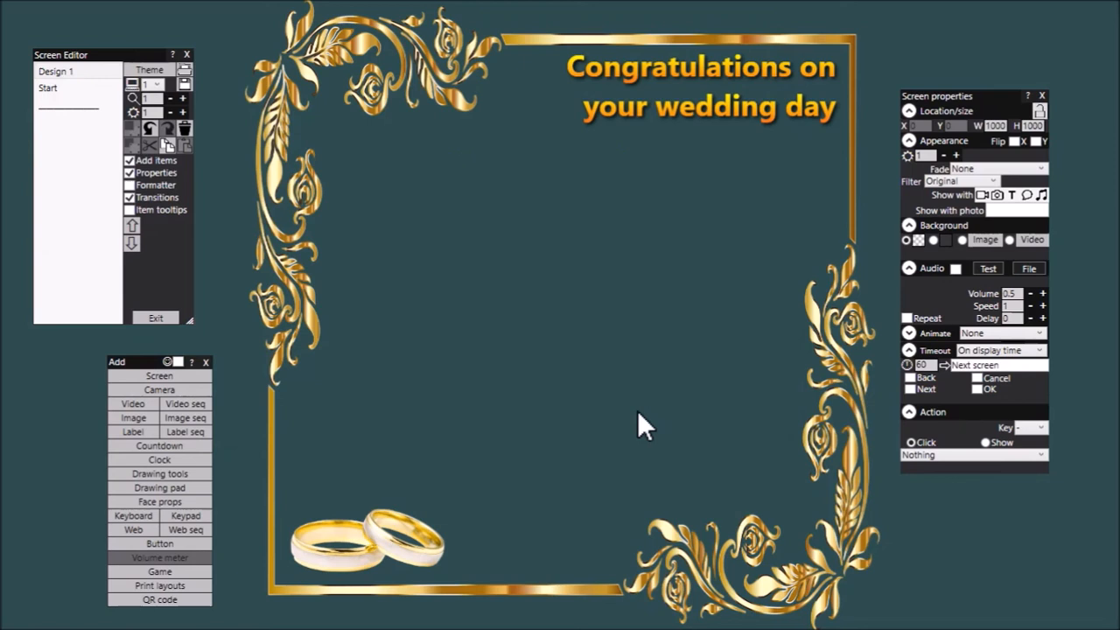
# Switch to File Explorer, find Design 1.png beside Design 1.jpg in the Backgrounds folder and open it for viewing.
pyautogui.hotkey('alt', 'Tab')
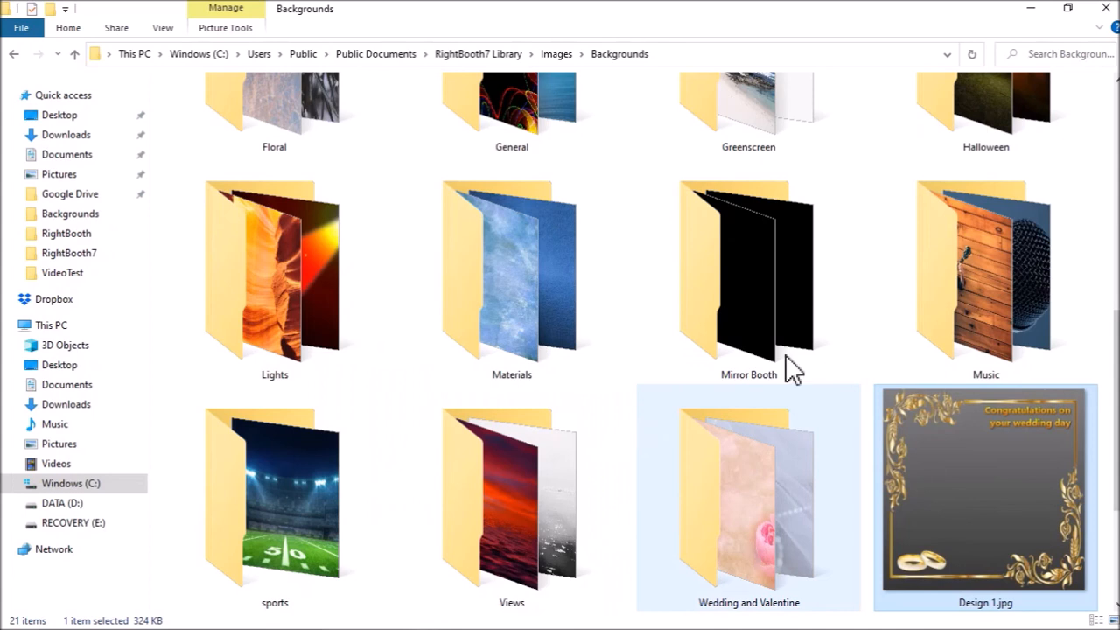
pyautogui.moveTo(1116, 386); pyautogui.dragTo(1116, 473)
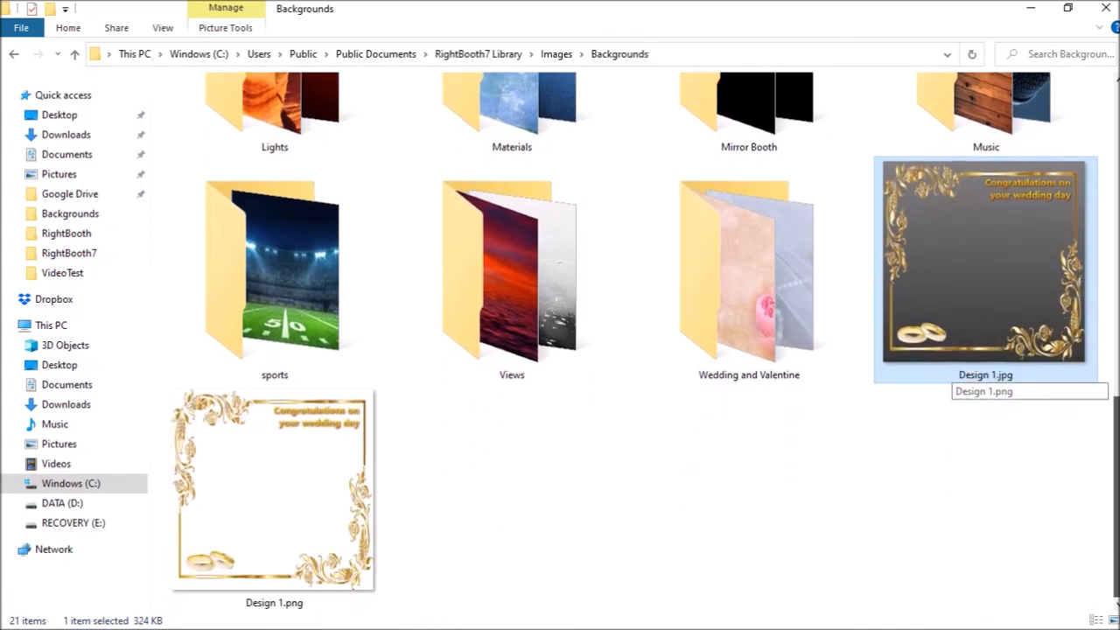
pyautogui.click(1015, 306)
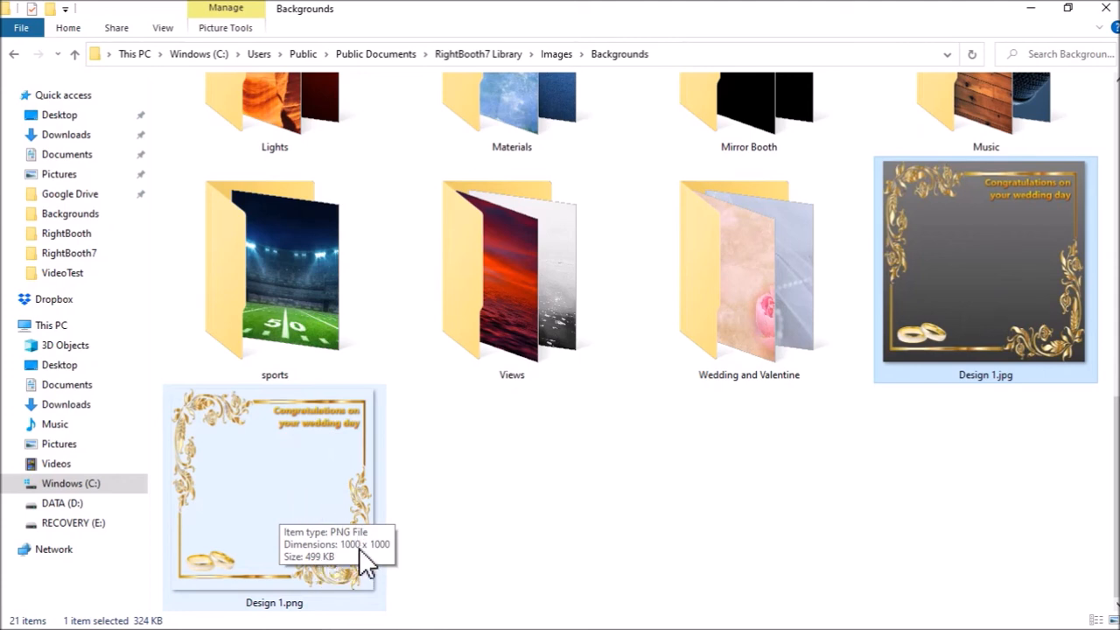
pyautogui.doubleClick(287, 491)
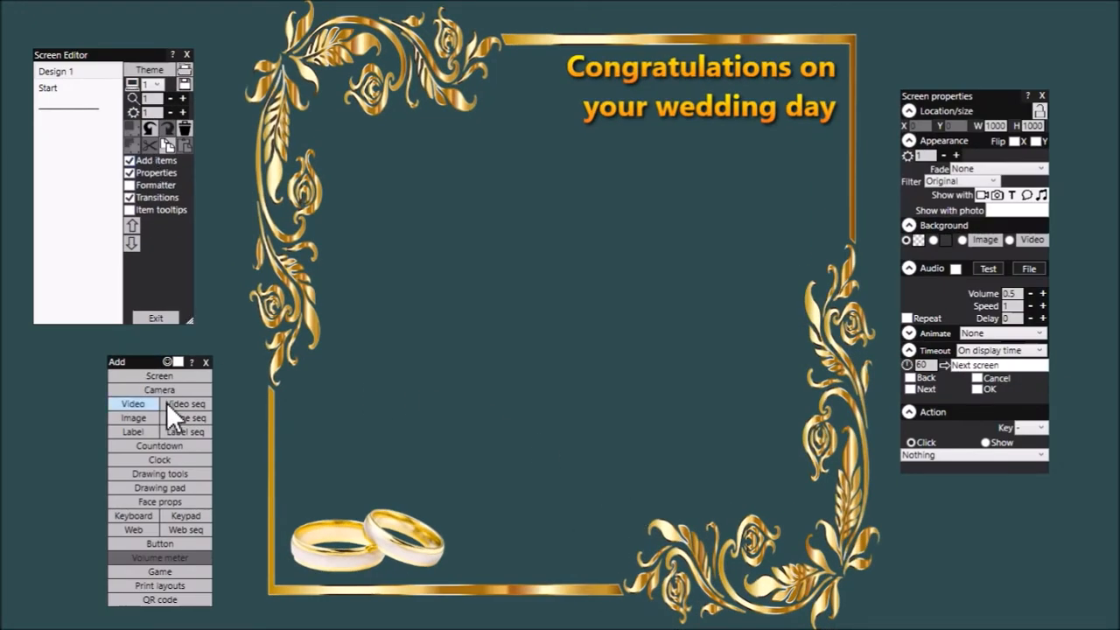
# Add a new screen named "Design 2".
pyautogui.click(177, 375)
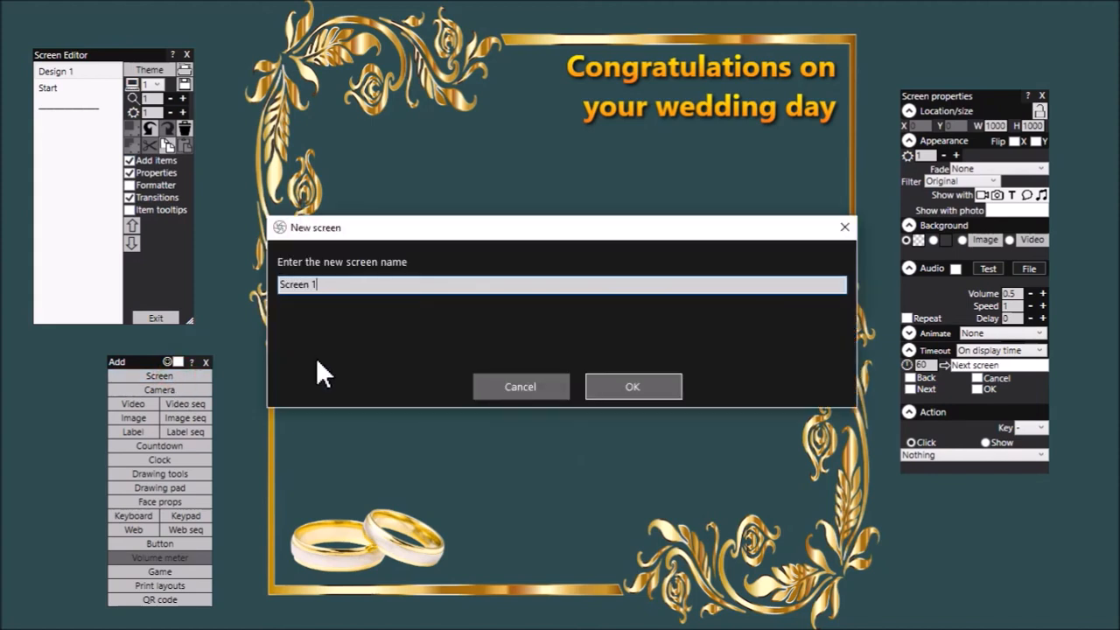
pyautogui.press('BackSpace')
pyautogui.press('BackSpace')
pyautogui.press('BackSpace')
pyautogui.press('BackSpace')
pyautogui.press('BackSpace')
pyautogui.press('BackSpace')
pyautogui.press('BackSpace')
pyautogui.press('BackSpace')
pyautogui.write('Design')
pyautogui.click(648, 385)
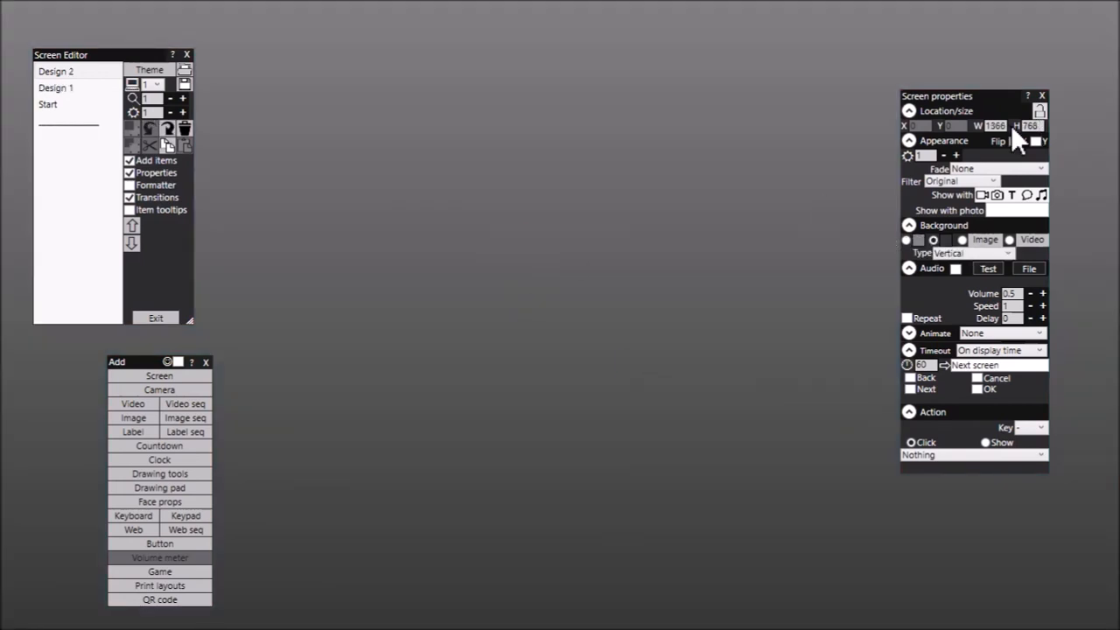
# Set the Design 2 screen's size to 1920 wide by 1080 high.
pyautogui.click(1005, 125)
pyautogui.click(1039, 112)
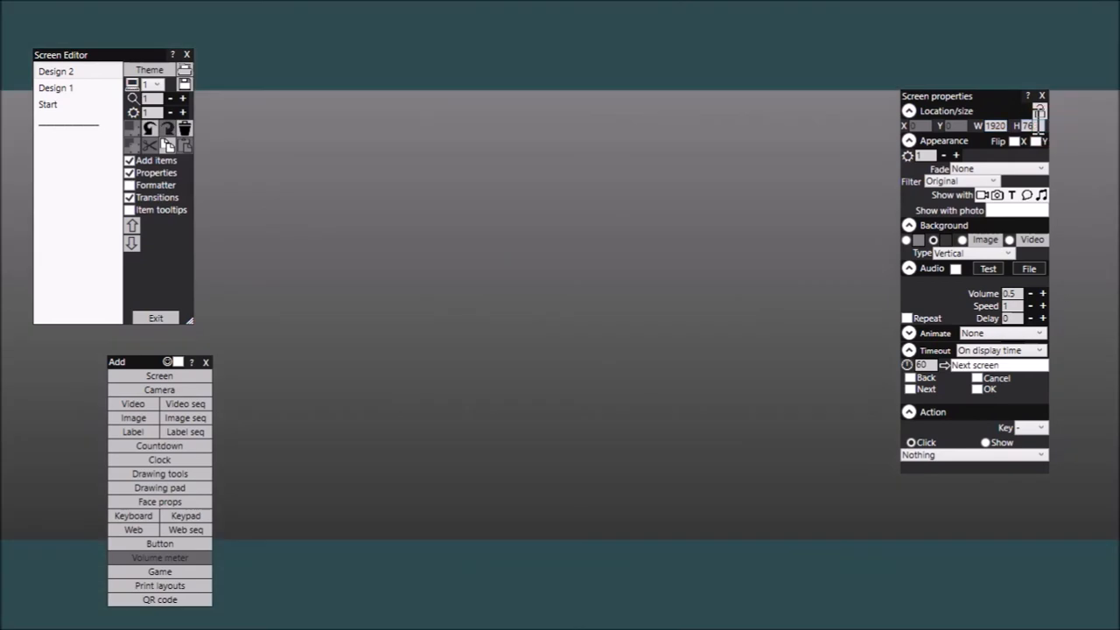
pyautogui.write('1080')
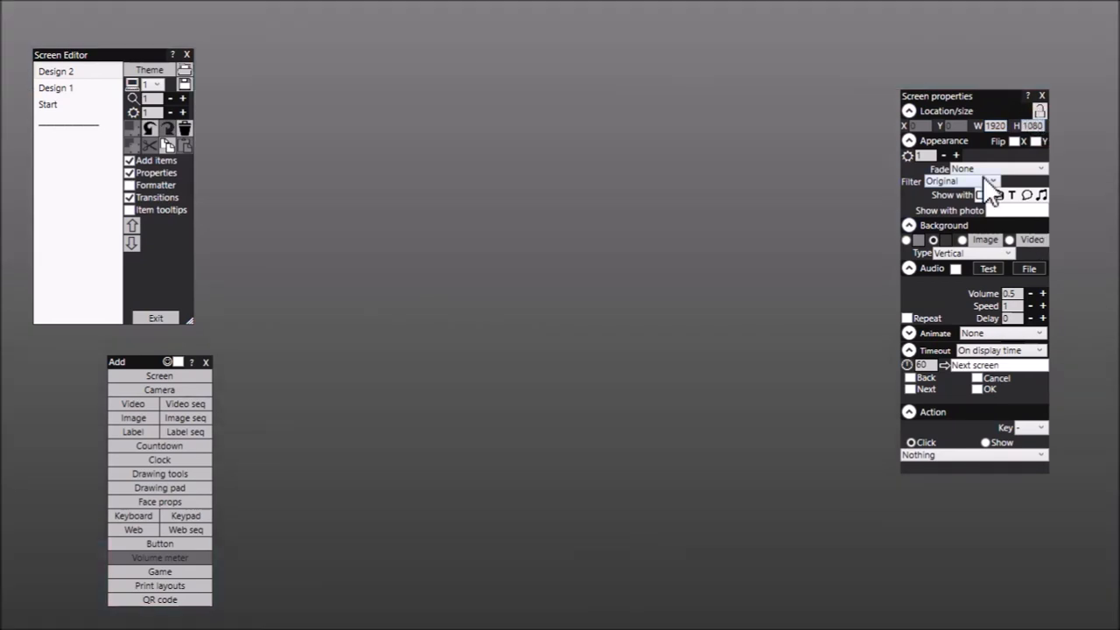
pyautogui.scroll(-6, 603, 219)
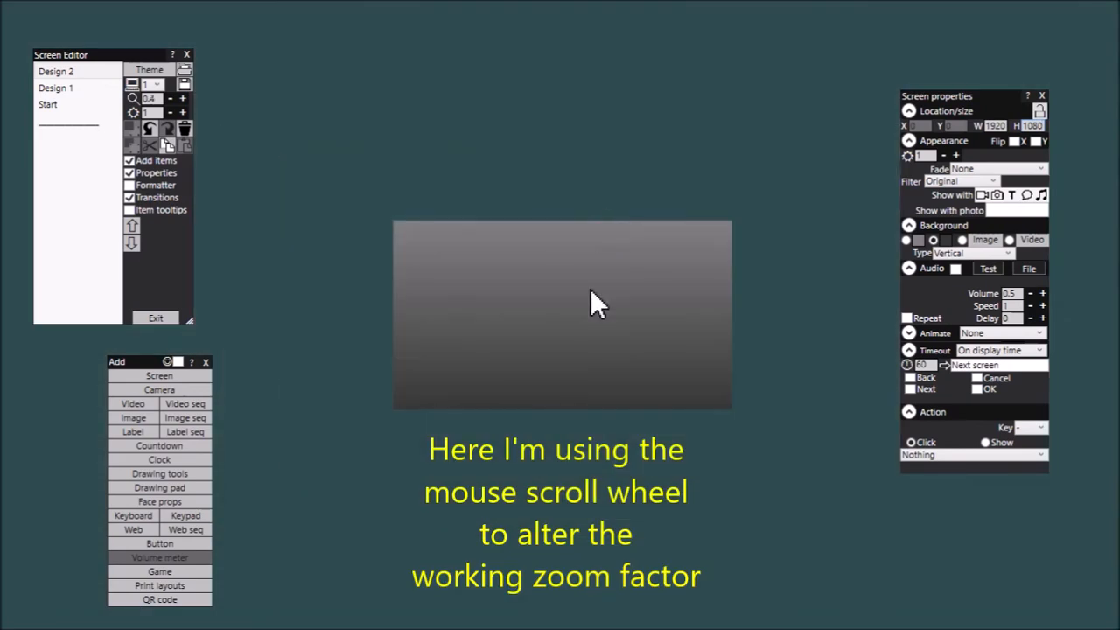
pyautogui.scroll(2, 592, 298)
pyautogui.scroll(-1, 591, 298)
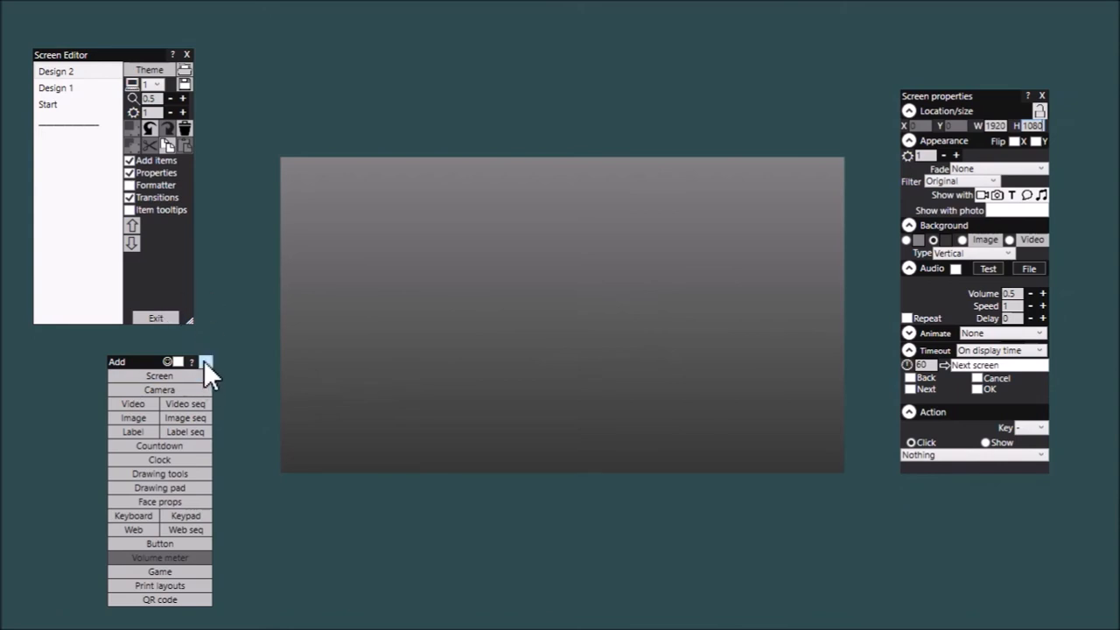
# Add the blue checkered border image from the library's Borders and frames category to the screen.
pyautogui.click(148, 418)
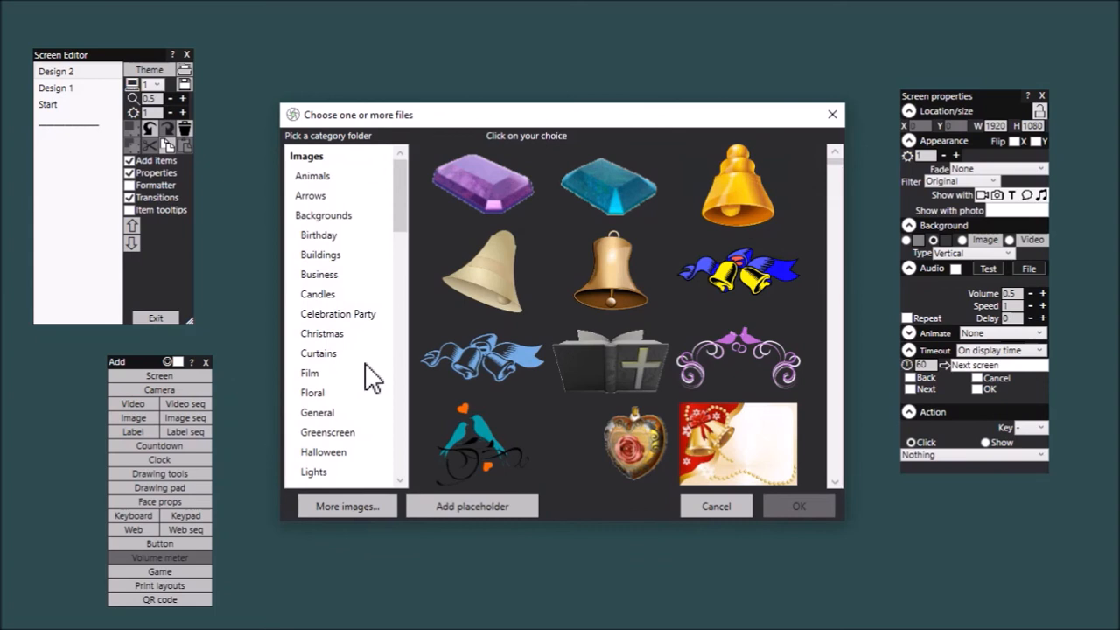
pyautogui.moveTo(396, 212); pyautogui.dragTo(399, 297)
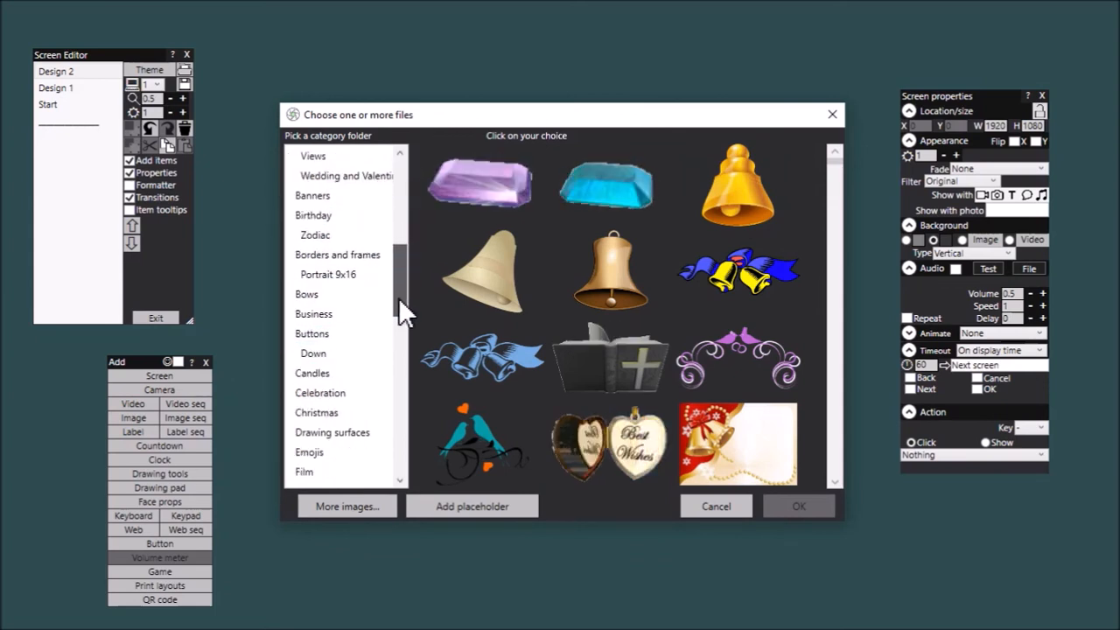
pyautogui.click(378, 256)
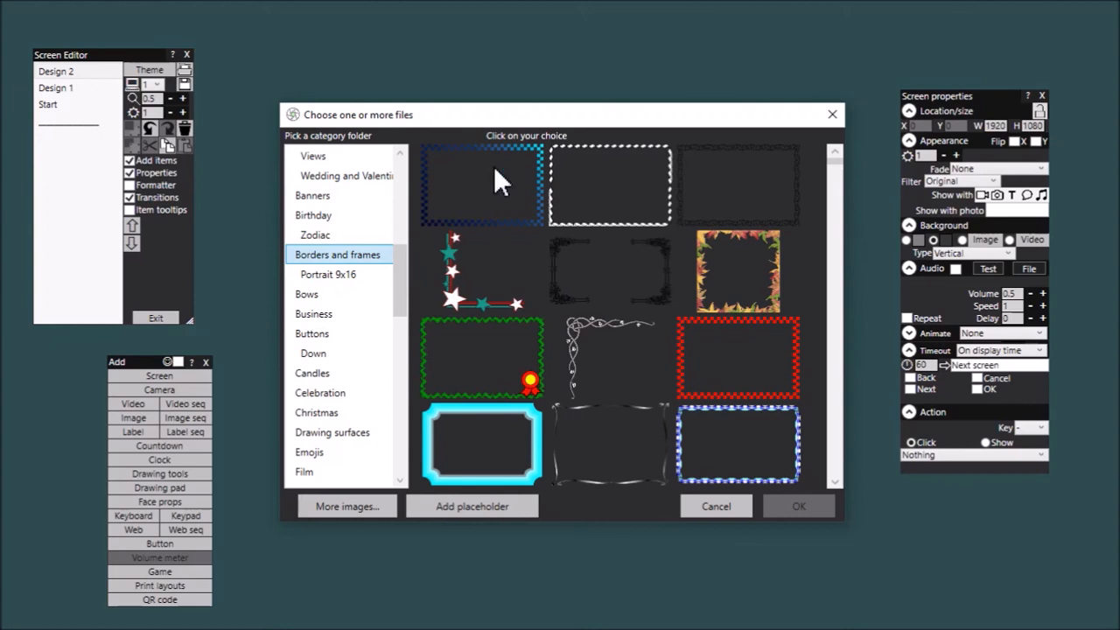
pyautogui.click(473, 167)
pyautogui.click(783, 504)
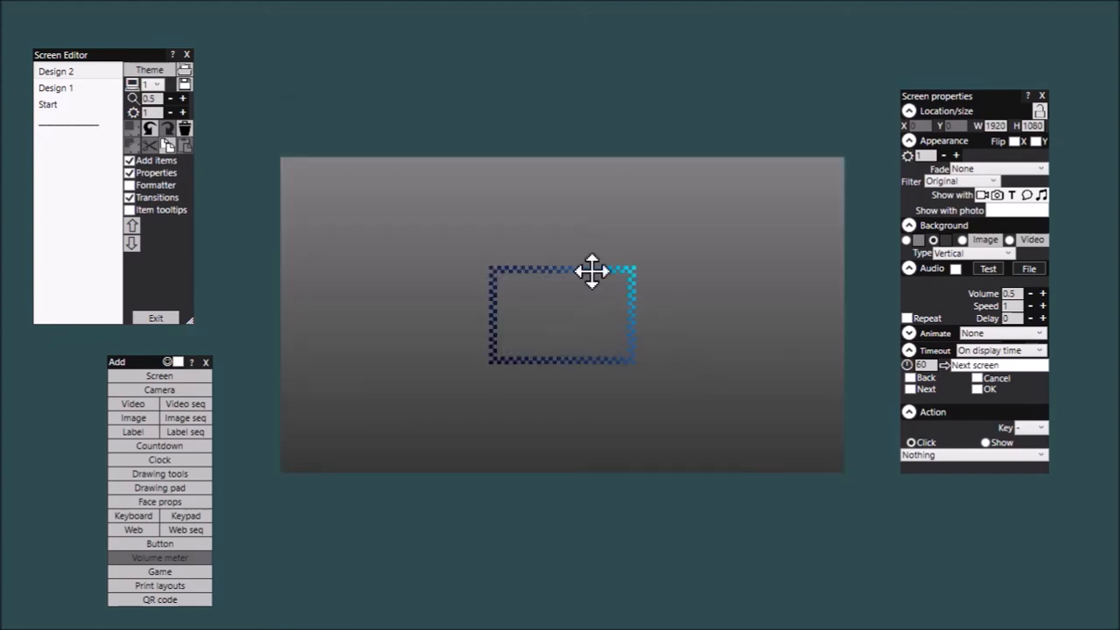
# Move the checkered border to the design's upper-left corner and set its location to X 0, Y 0.
pyautogui.moveTo(591, 271); pyautogui.dragTo(382, 163)
pyautogui.click(917, 139)
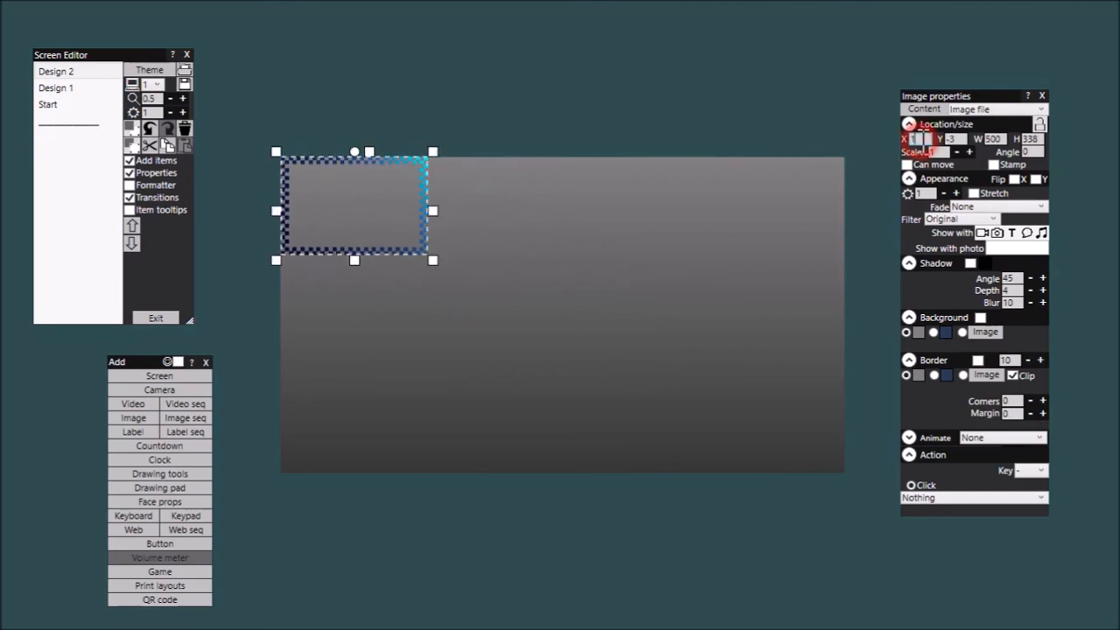
pyautogui.write('0')
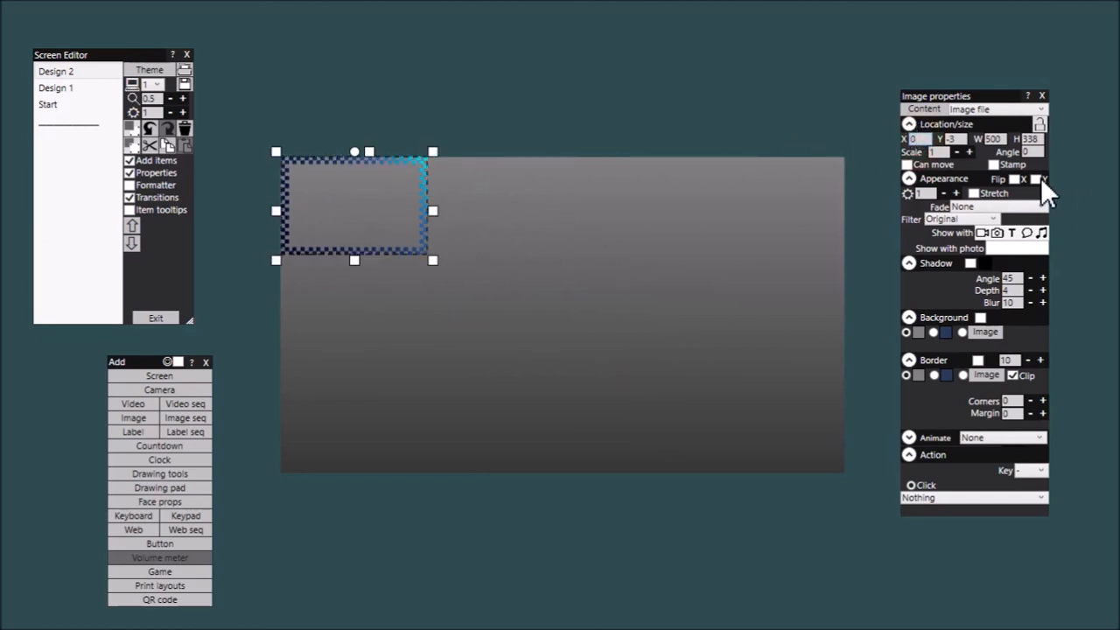
pyautogui.click(954, 139)
pyautogui.write('0')
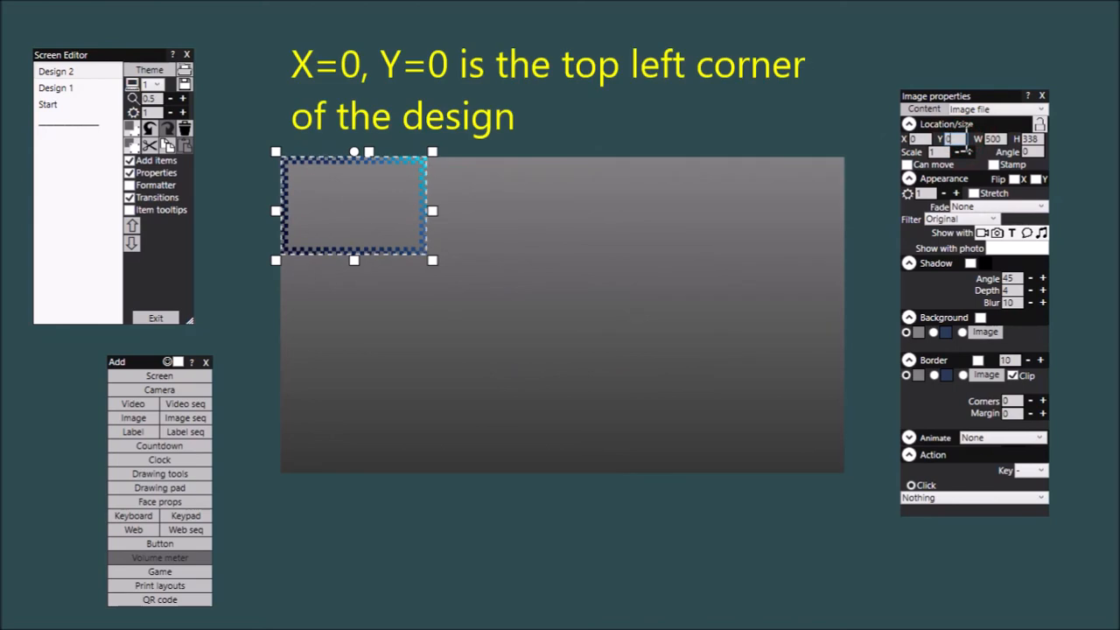
# Set the checkered border's width to 1920 and height to 1080, and stretch the image to fill that area.
pyautogui.click(1004, 139)
pyautogui.press('BackSpace')
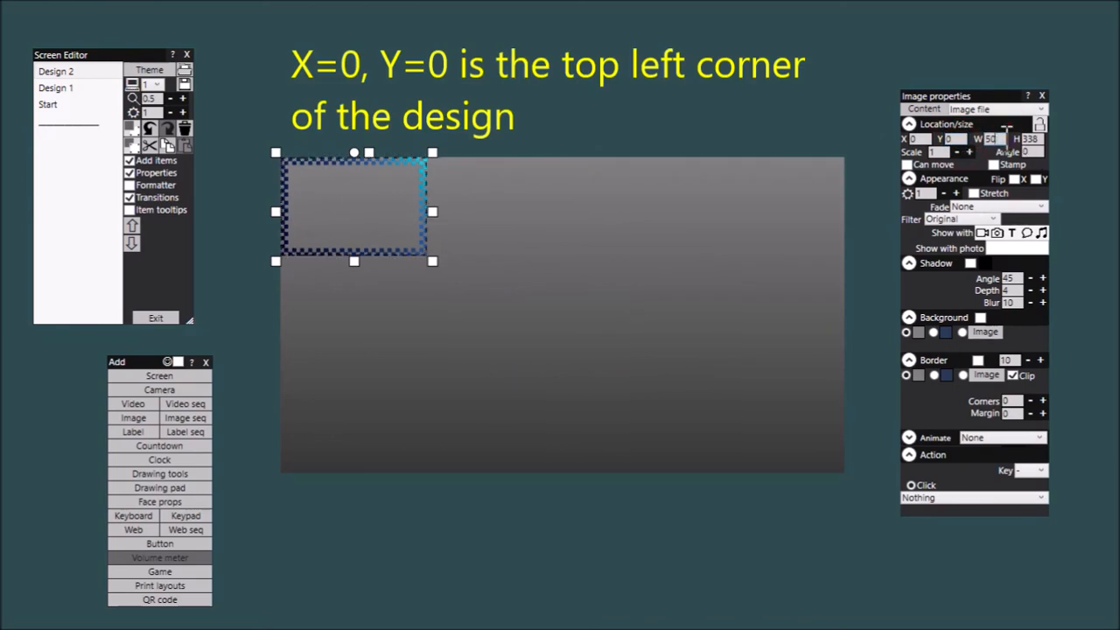
pyautogui.press('BackSpace')
pyautogui.press('BackSpace')
pyautogui.write('1920')
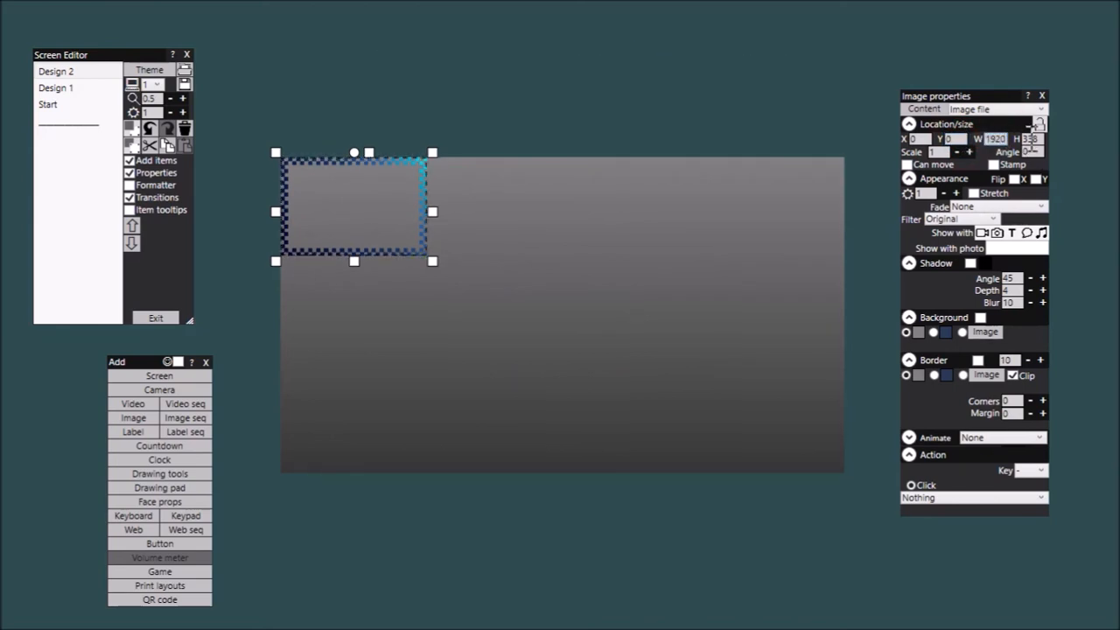
pyautogui.click(1033, 139)
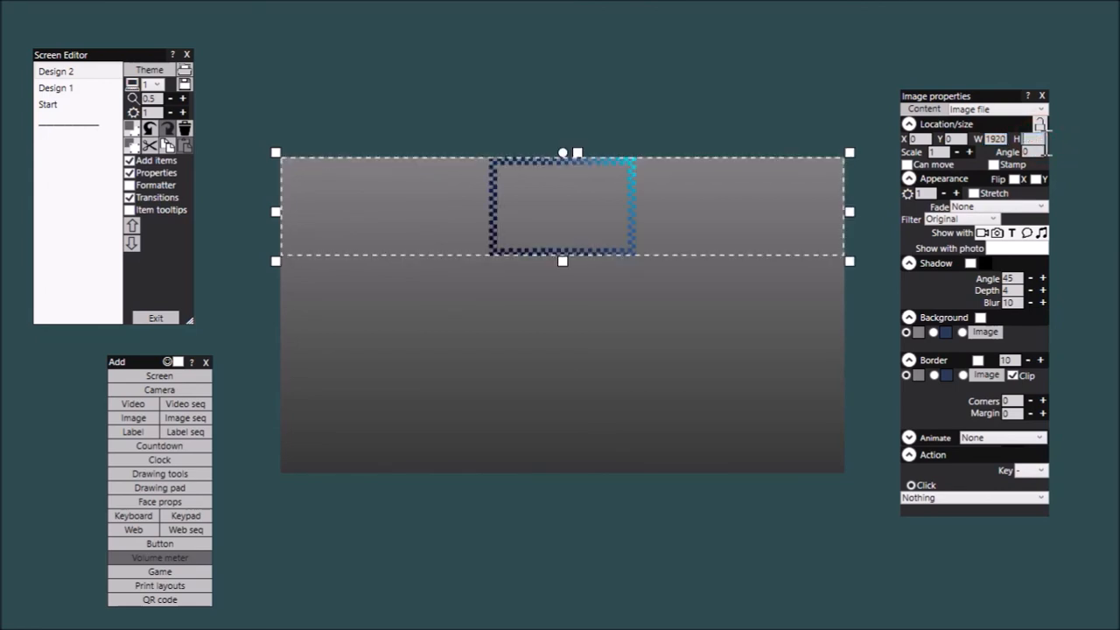
pyautogui.write('1080')
pyautogui.click(956, 139)
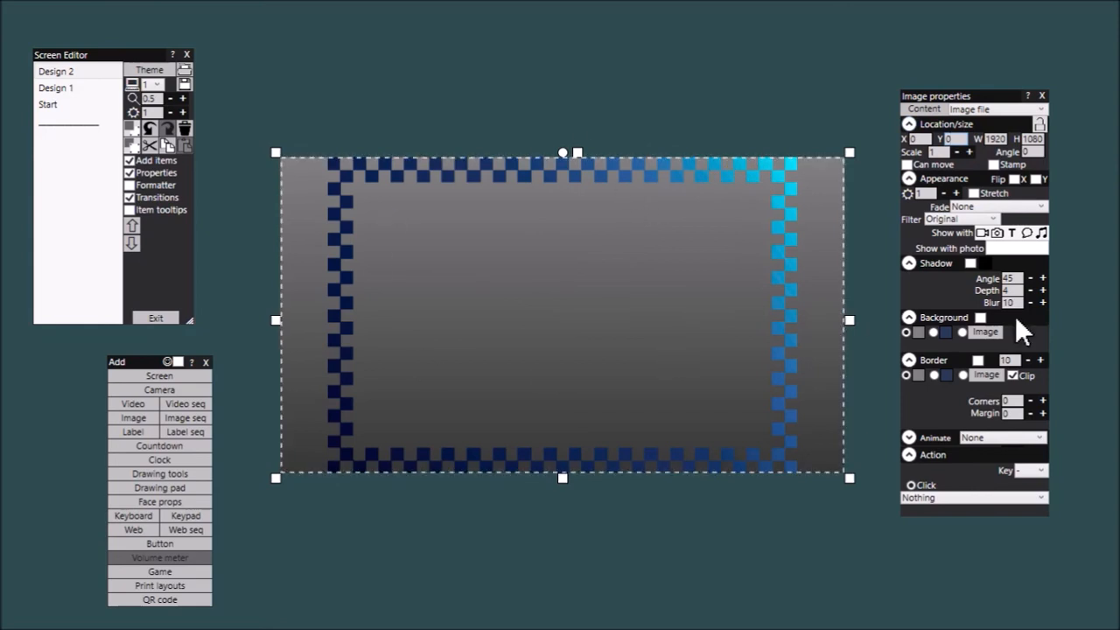
pyautogui.click(975, 193)
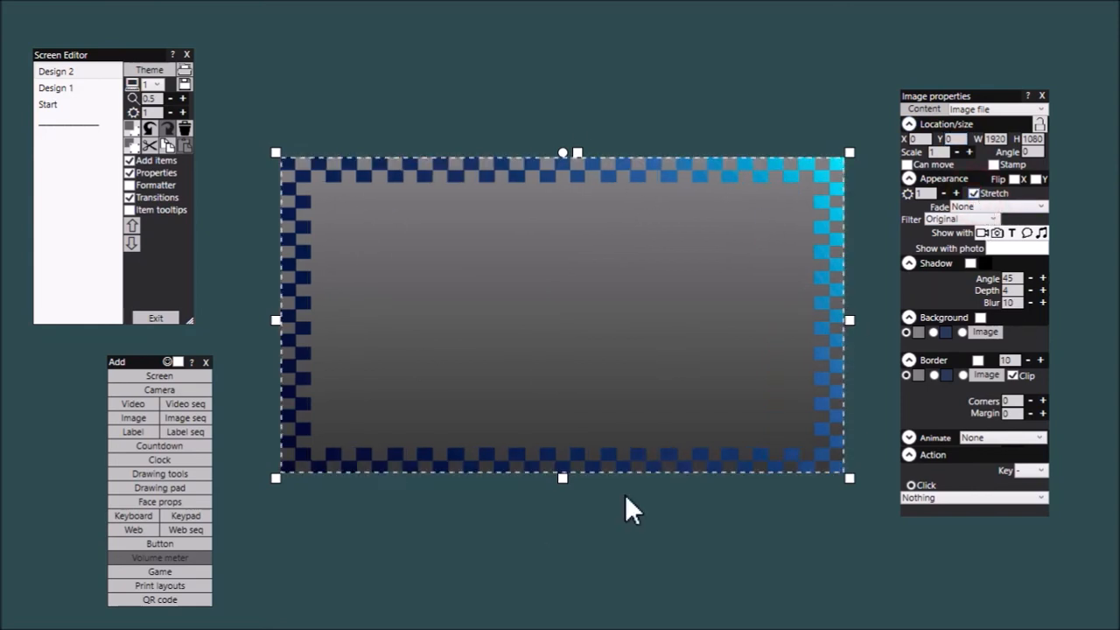
# Add the glowing gold stars image from the library's Stars category and place it in the design's upper-right corner at about X 1558, Y 9.
pyautogui.click(685, 346)
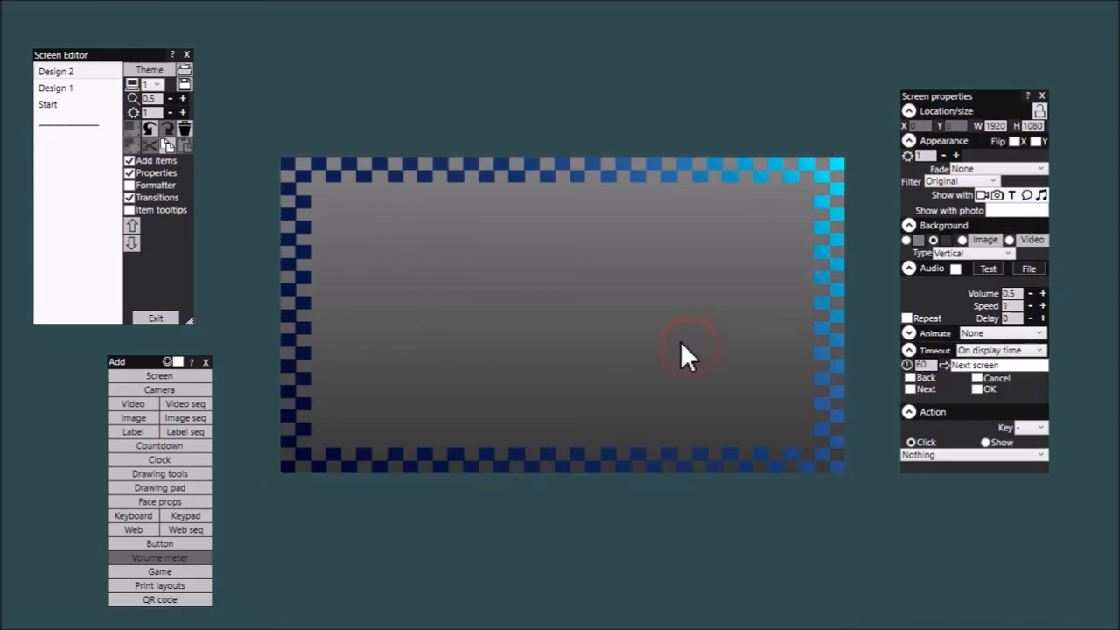
pyautogui.click(136, 418)
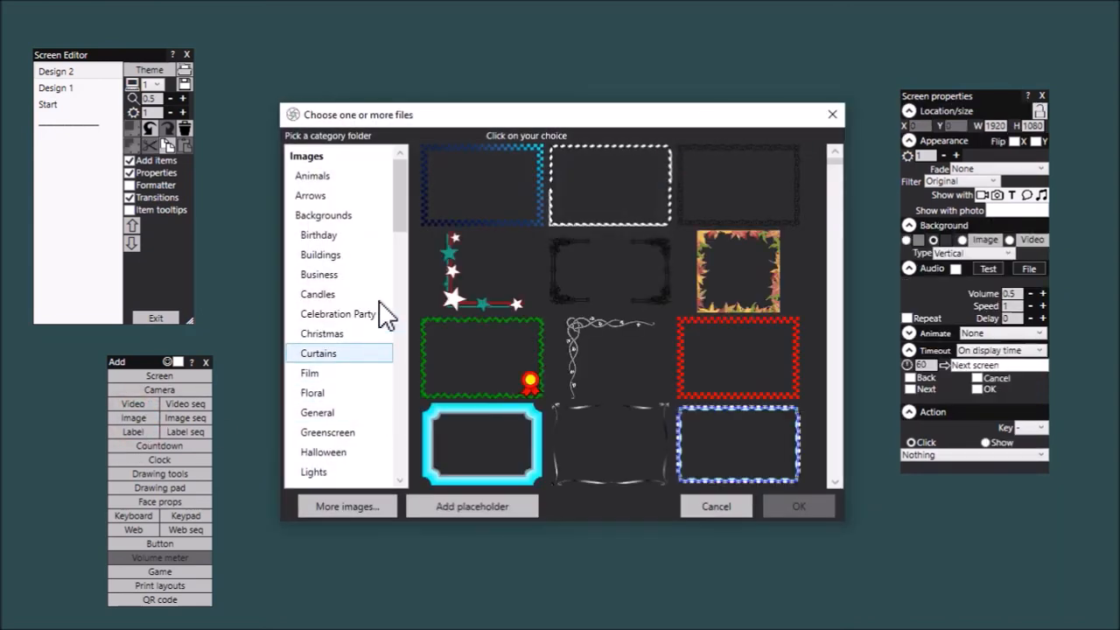
pyautogui.moveTo(402, 204); pyautogui.dragTo(386, 464)
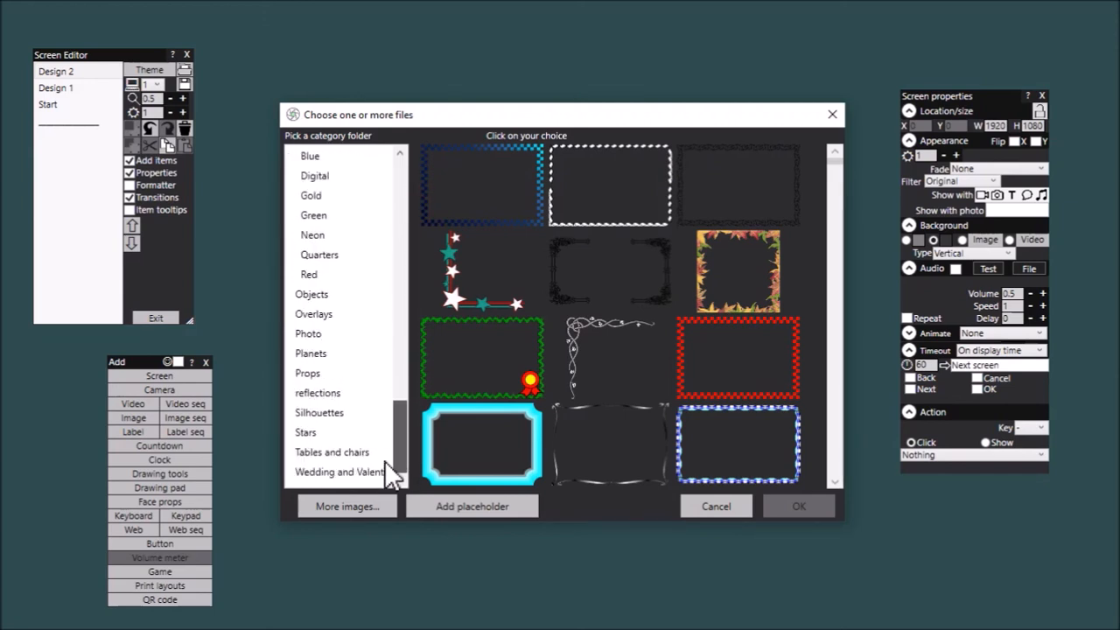
pyautogui.click(308, 434)
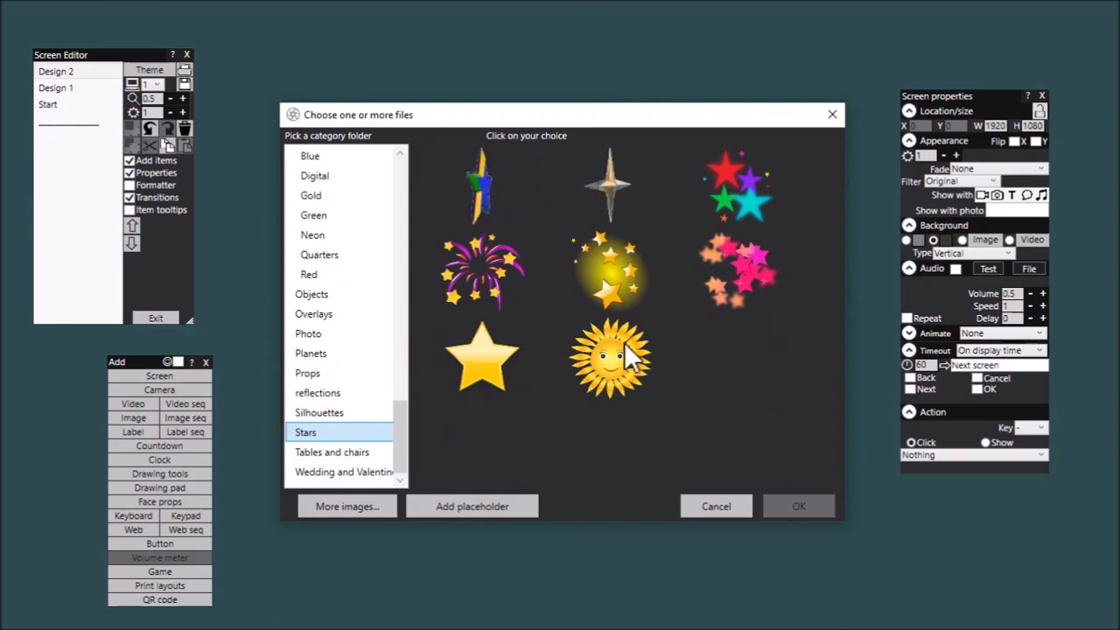
pyautogui.click(622, 277)
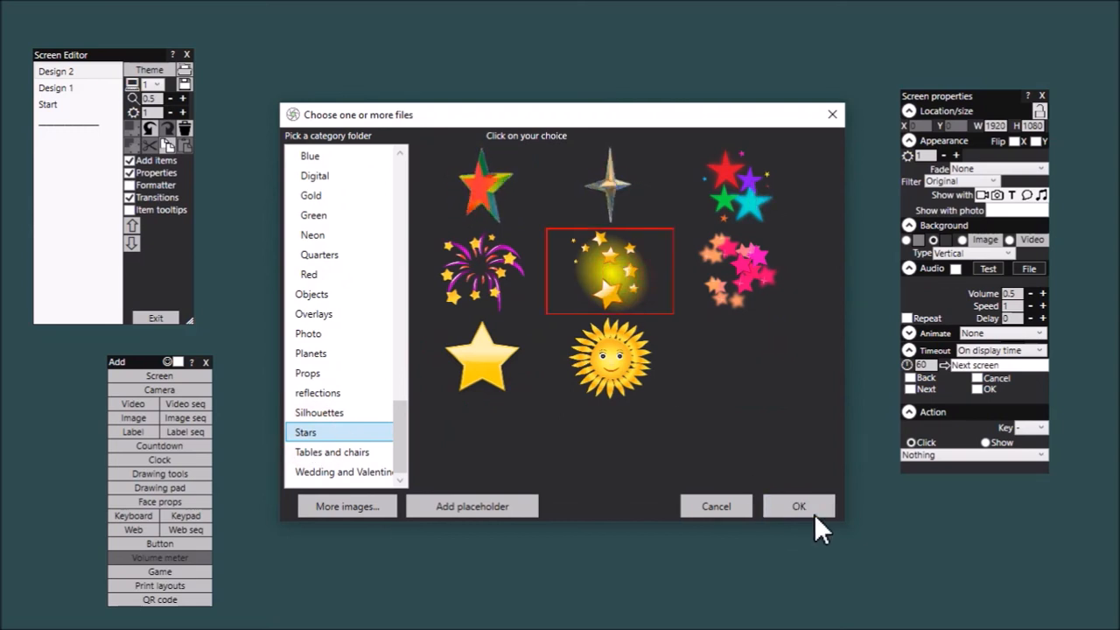
pyautogui.click(814, 514)
pyautogui.moveTo(551, 317); pyautogui.dragTo(781, 218)
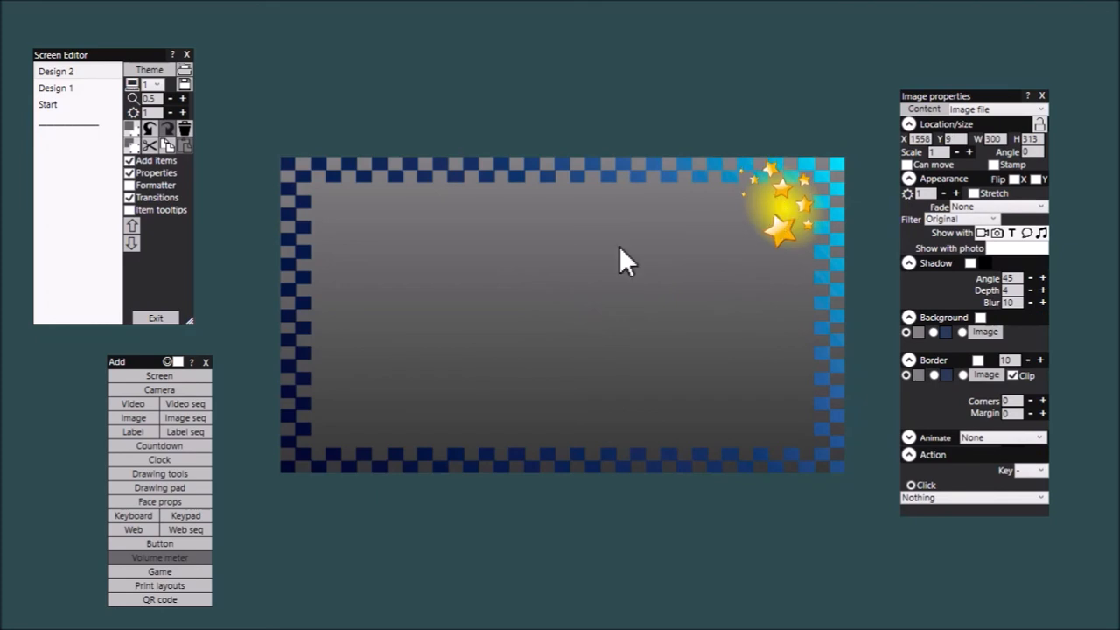
# Add the yellow balloon banner from the library's Banners category and place it in the design's lower-left area at about X 125, Y 755.
pyautogui.click(132, 418)
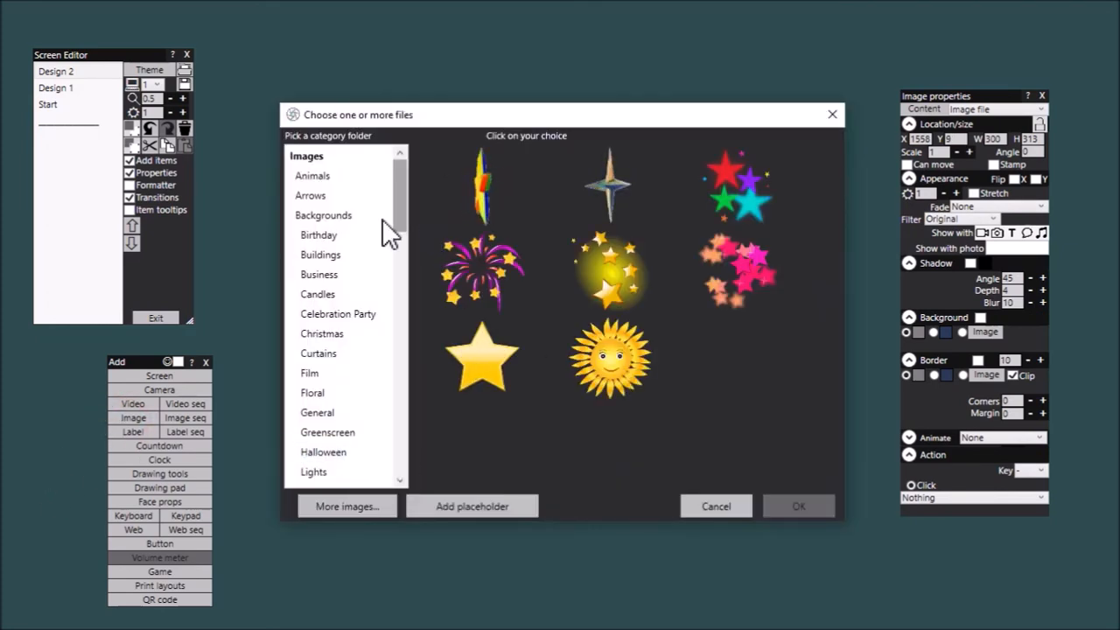
pyautogui.click(336, 238)
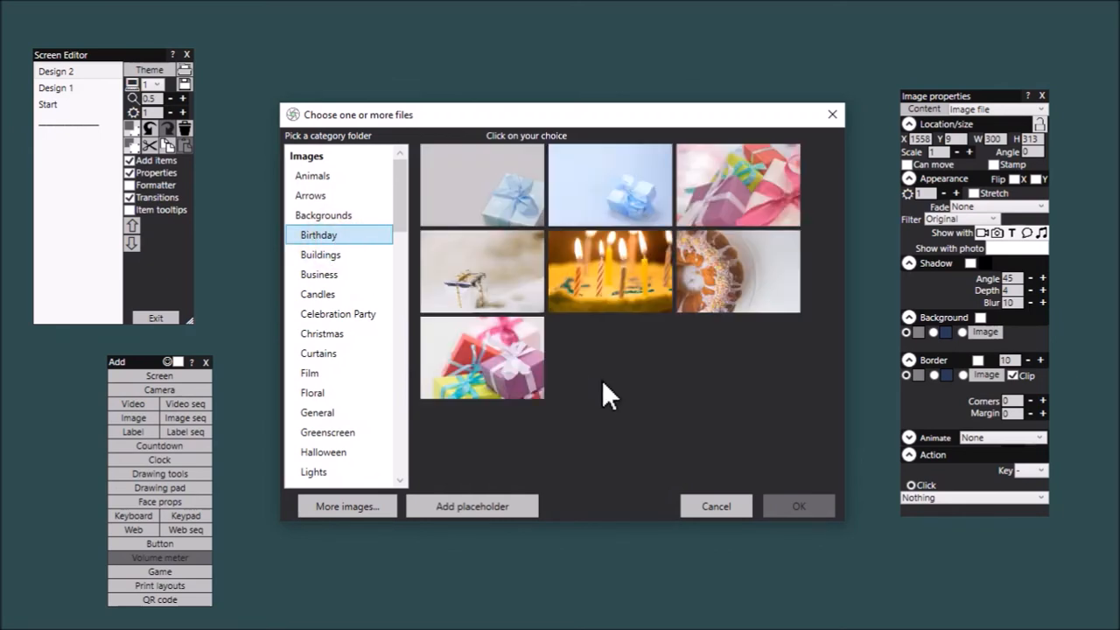
pyautogui.moveTo(401, 216)
pyautogui.mouseDown()
pyautogui.moveTo(399, 393)
pyautogui.moveTo(400, 260)
pyautogui.mouseUp()
pyautogui.click(325, 235)
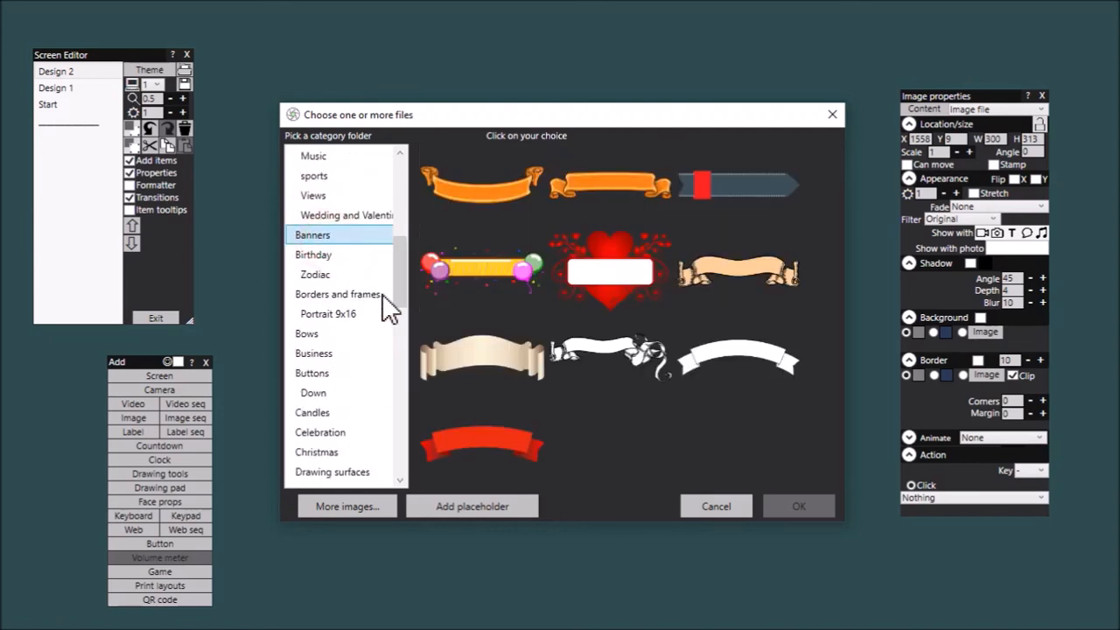
pyautogui.click(470, 269)
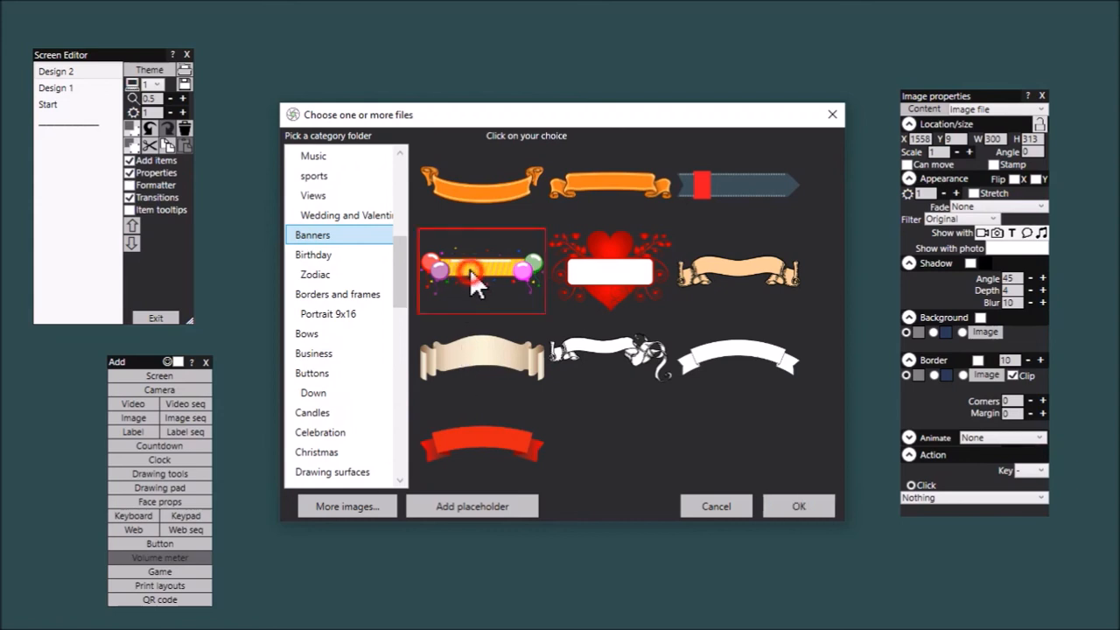
pyautogui.click(797, 505)
pyautogui.moveTo(566, 312); pyautogui.dragTo(414, 414)
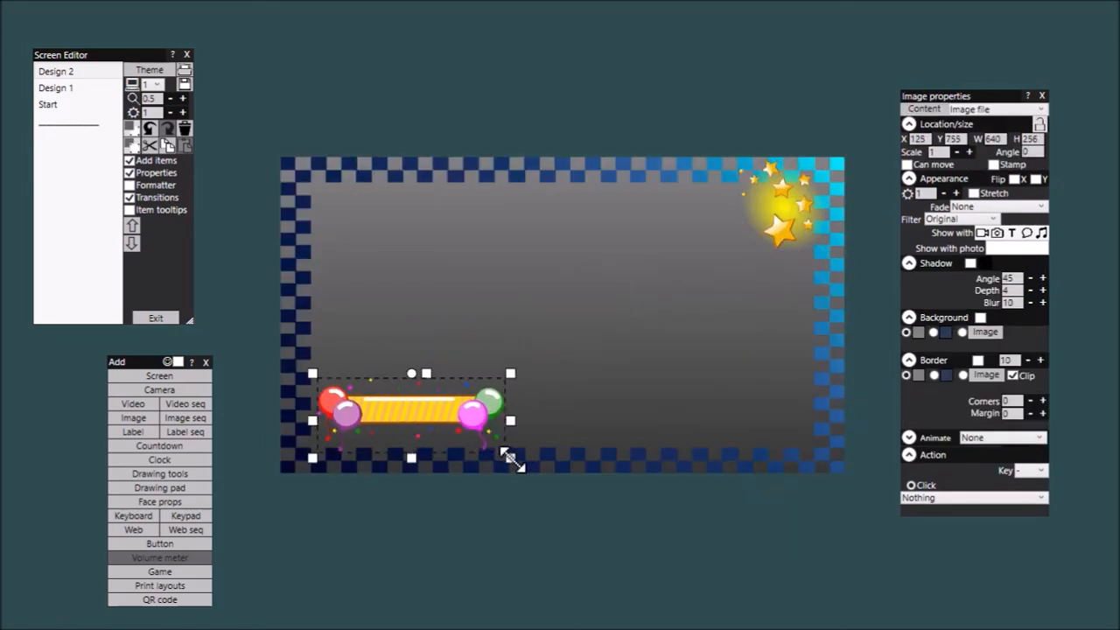
# Enlarge the balloon banner and reposition it so its balloons sit against the border's lower-left corner.
pyautogui.moveTo(510, 457); pyautogui.dragTo(733, 516)
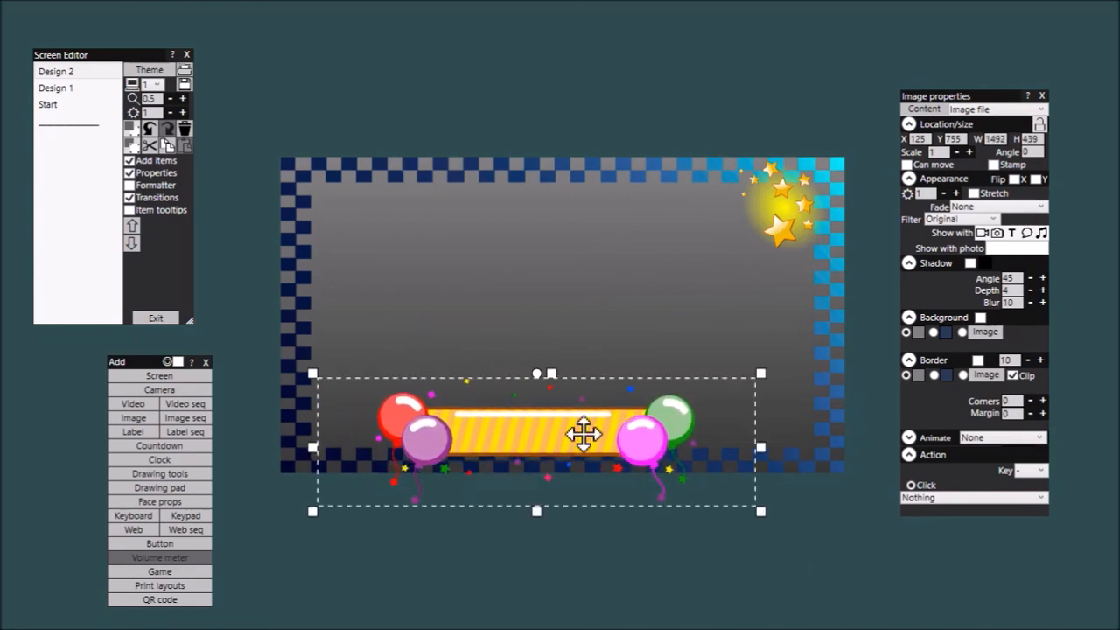
pyautogui.moveTo(582, 432); pyautogui.dragTo(561, 405)
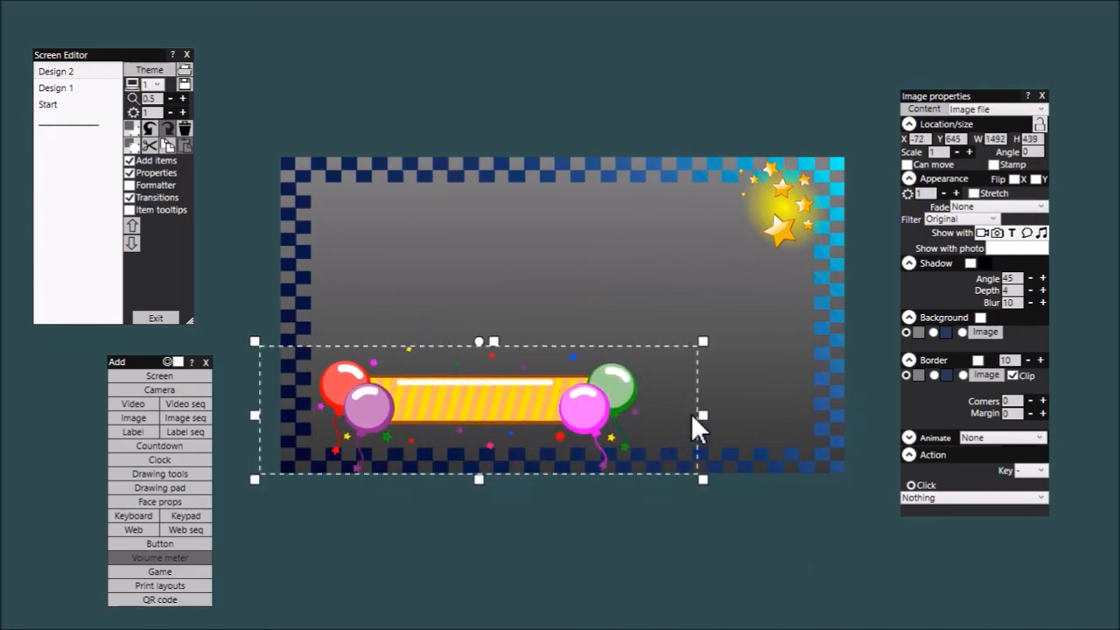
pyautogui.moveTo(700, 337); pyautogui.dragTo(662, 345)
pyautogui.click(465, 264)
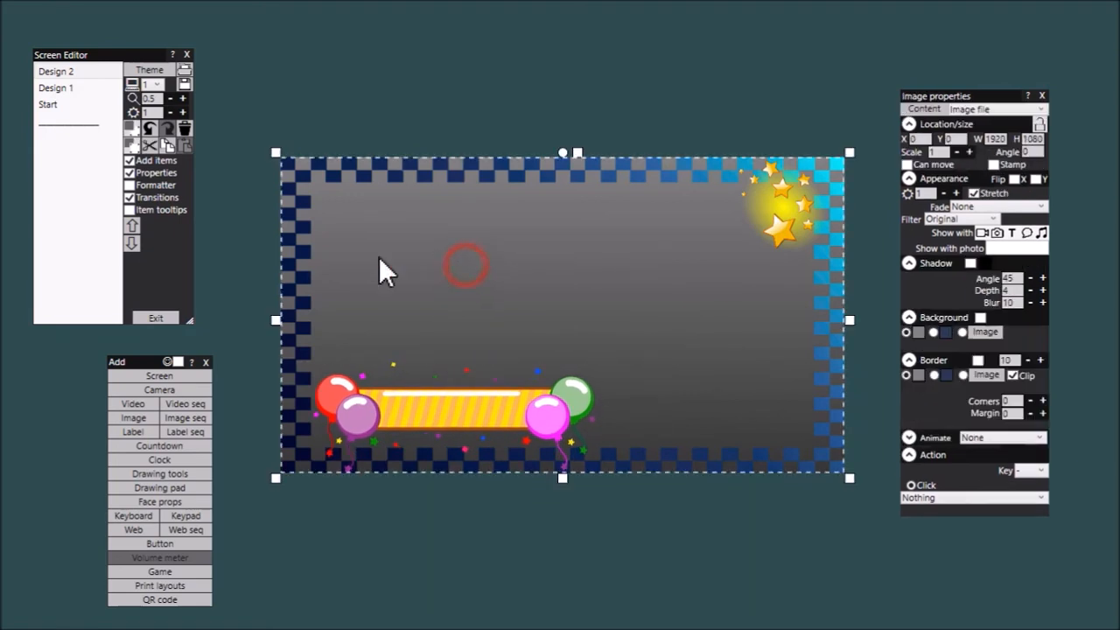
# Add a text label reading "Happy birthday" followed by the person's first name.
pyautogui.click(136, 429)
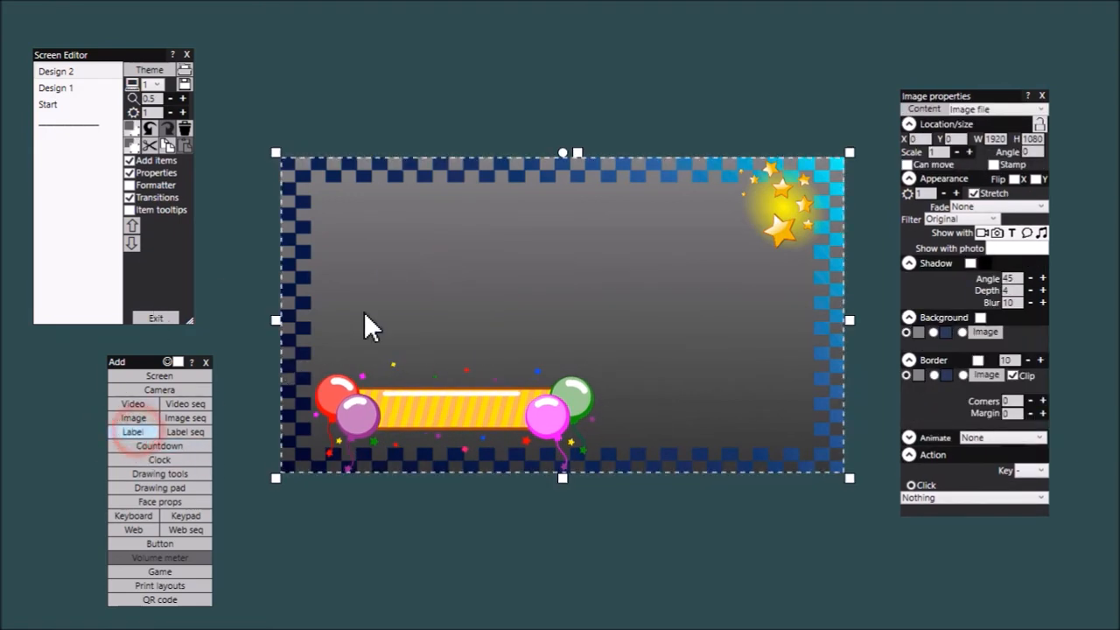
pyautogui.doubleClick(532, 341)
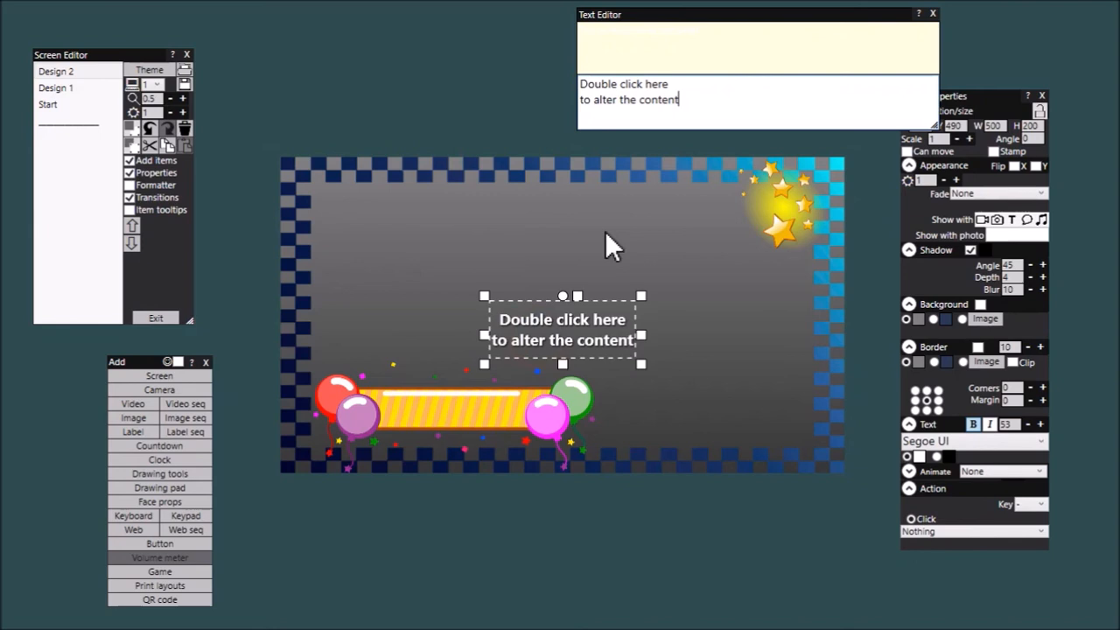
pyautogui.click(713, 98)
pyautogui.hotkey('ctrl', 'a')
pyautogui.write('Happy')
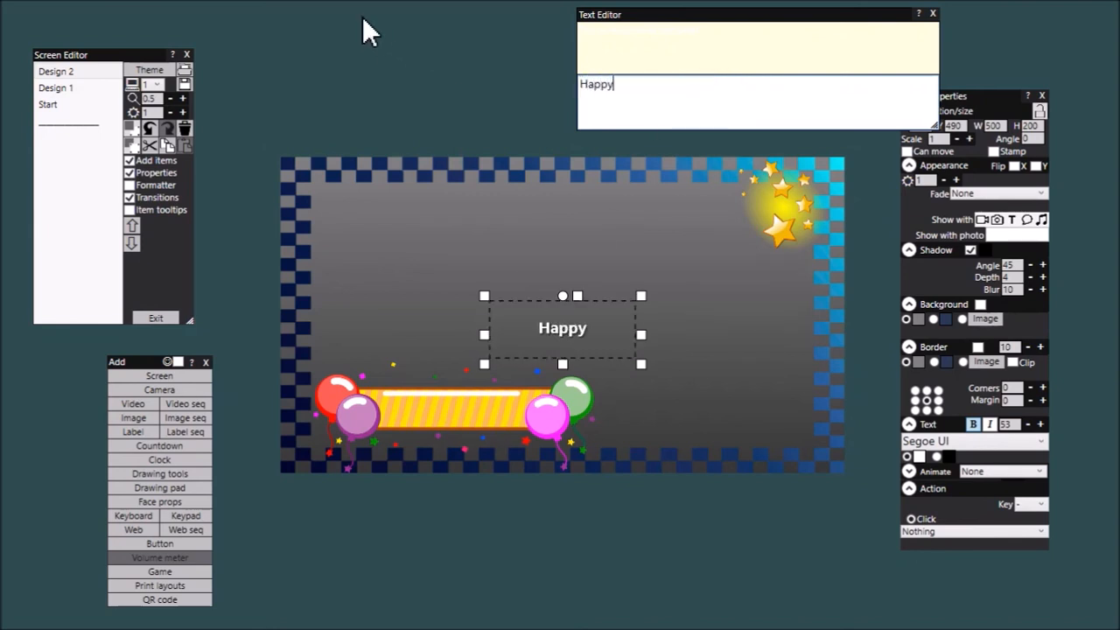
pyautogui.write(' birthday')
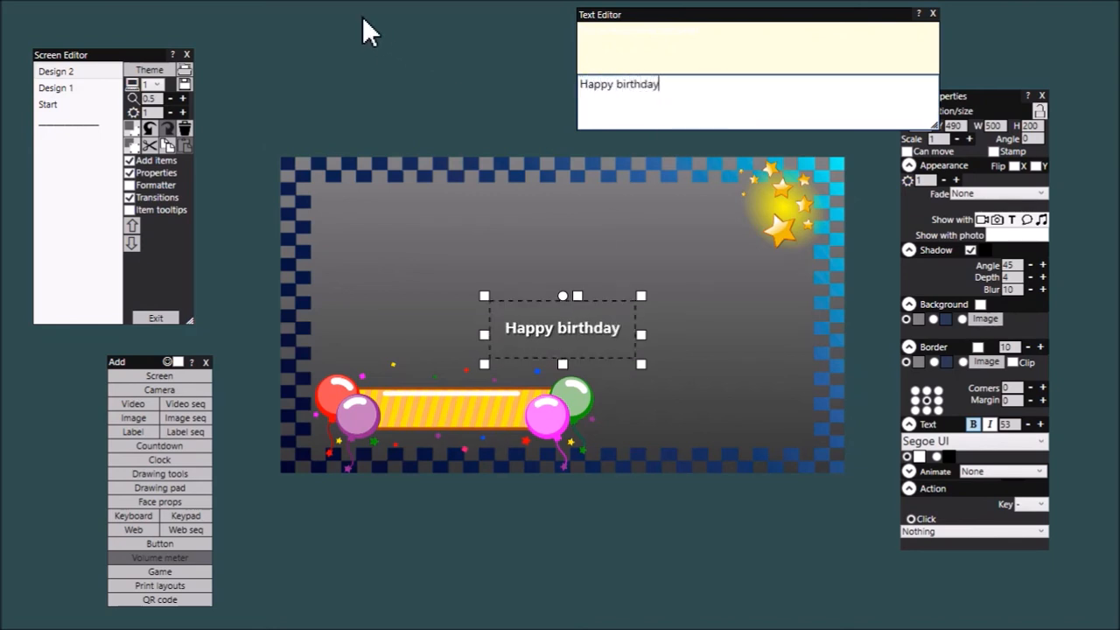
pyautogui.write(' Joe')
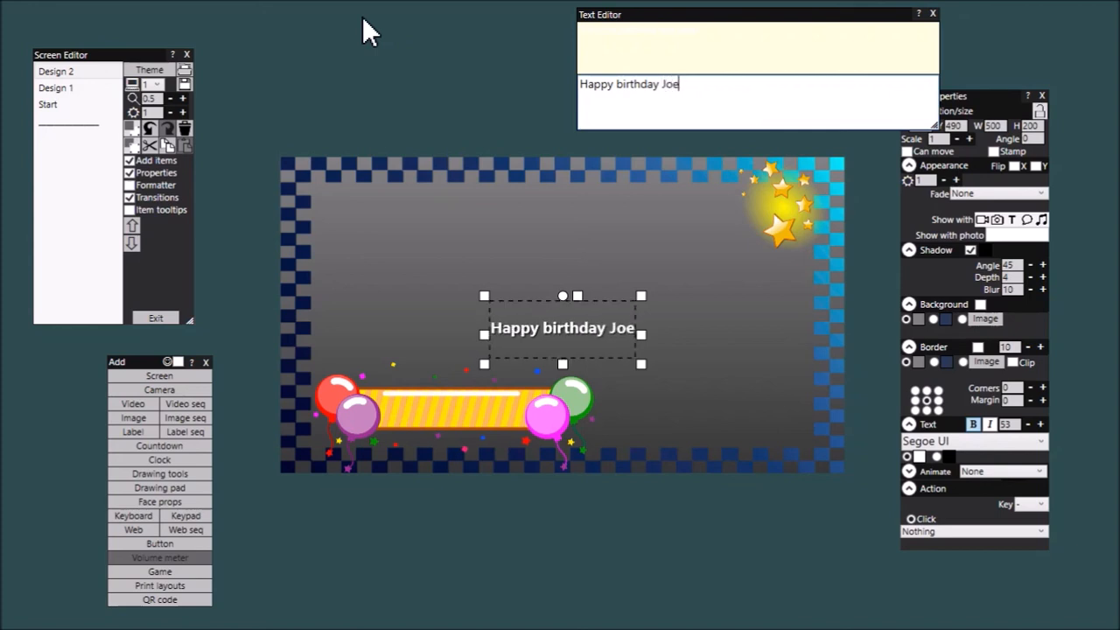
# Fit the birthday label onto the balloon banner, with text size 56 and a width of about 570.
pyautogui.moveTo(590, 327); pyautogui.dragTo(482, 404)
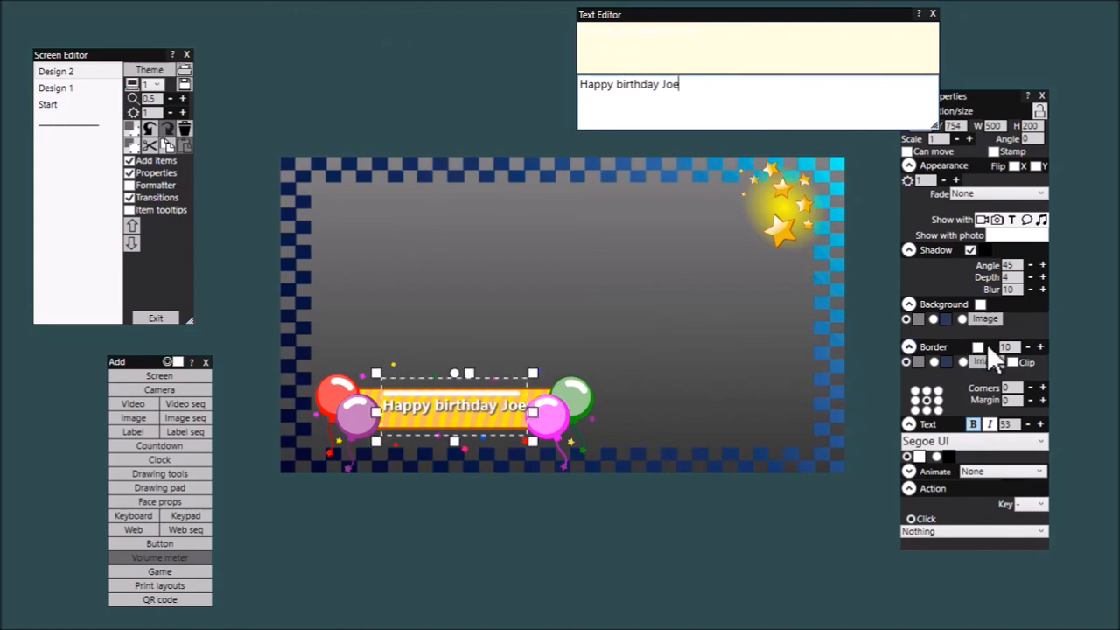
pyautogui.click(1040, 424)
pyautogui.click(1041, 424)
pyautogui.click(1041, 424)
pyautogui.moveTo(533, 411)
pyautogui.mouseDown()
pyautogui.moveTo(559, 420)
pyautogui.moveTo(533, 415)
pyautogui.moveTo(544, 413)
pyautogui.mouseUp()
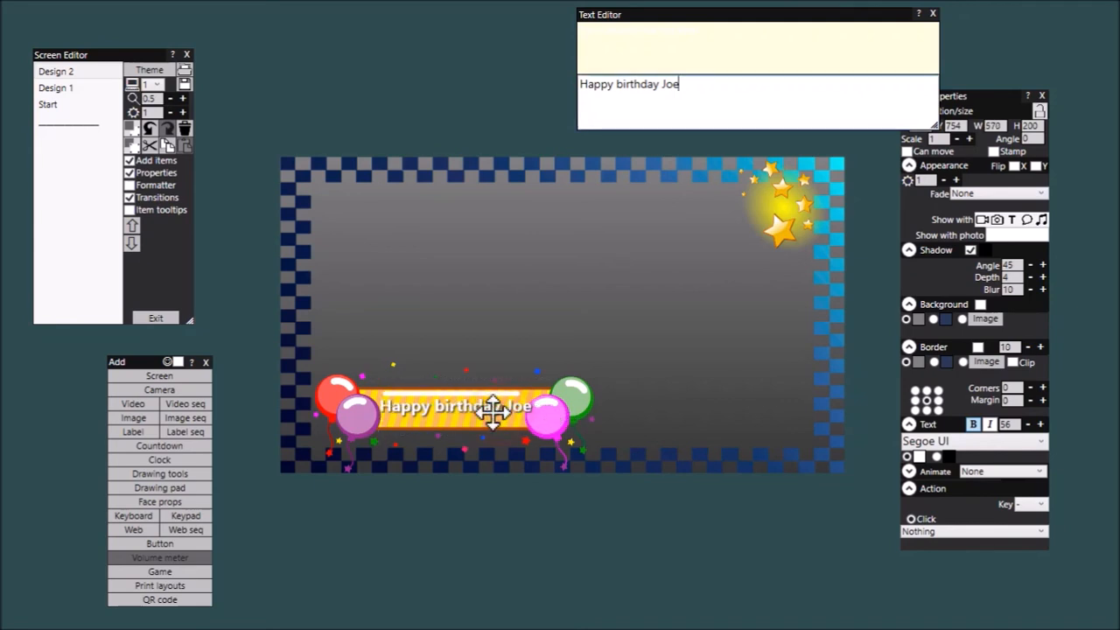
# Set the birthday label's text color to green #FF00FF00, and close the color picker and text editor.
pyautogui.click(930, 459)
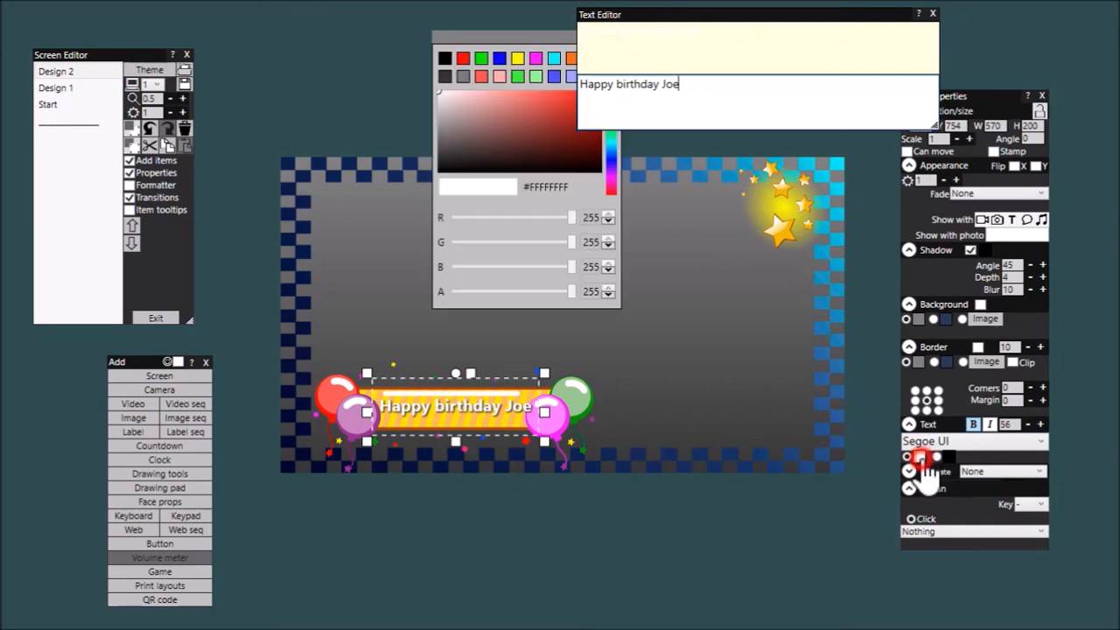
pyautogui.click(481, 77)
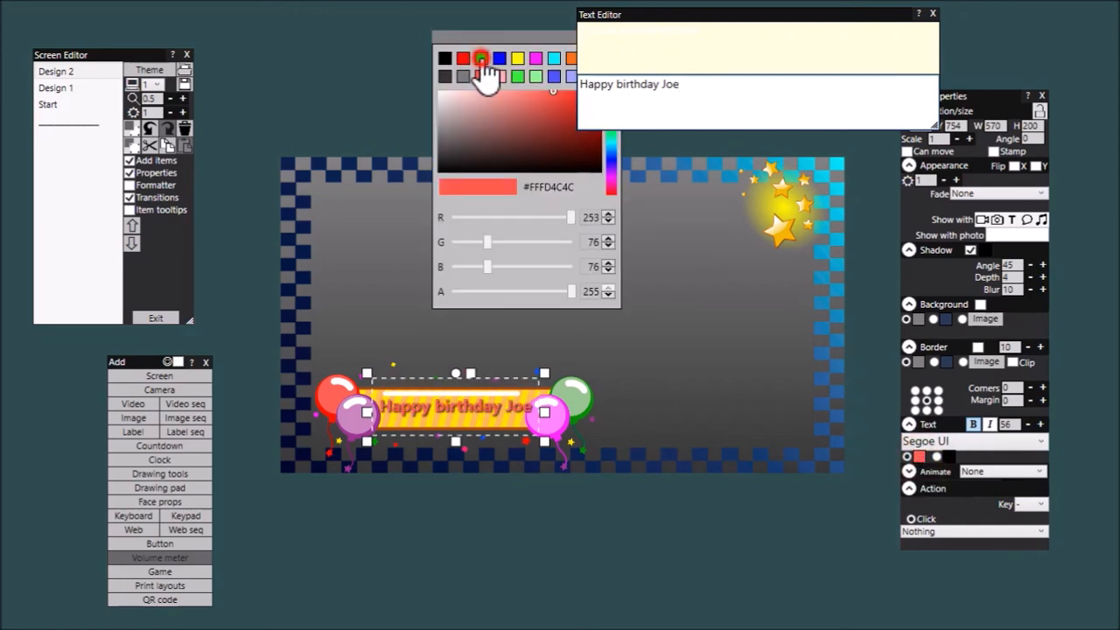
pyautogui.click(482, 59)
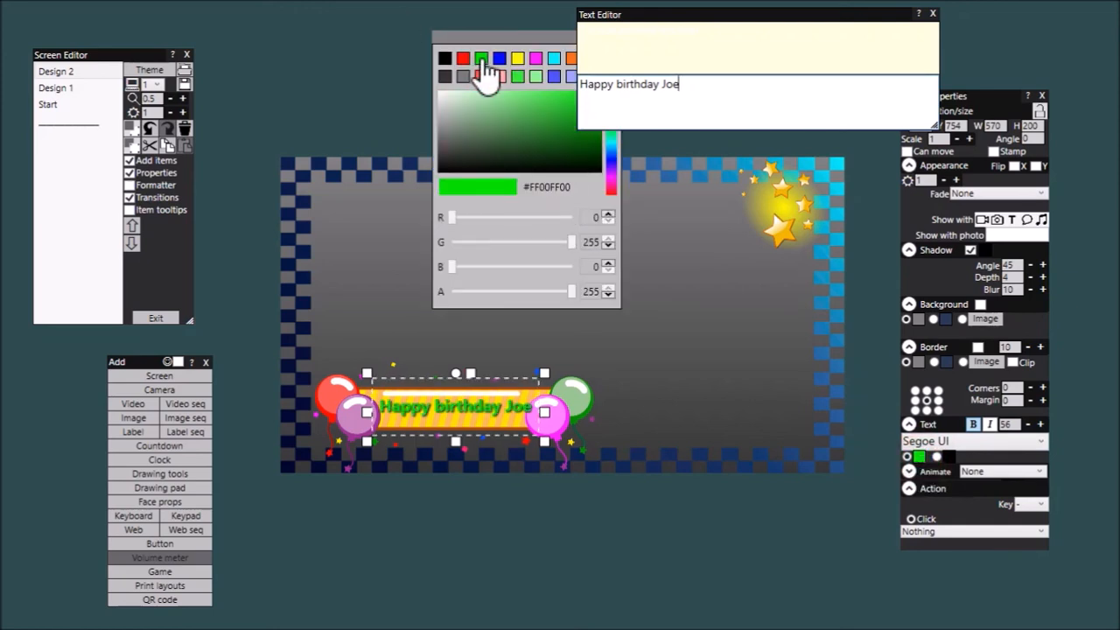
pyautogui.click(877, 238)
pyautogui.moveTo(532, 37); pyautogui.dragTo(450, 43)
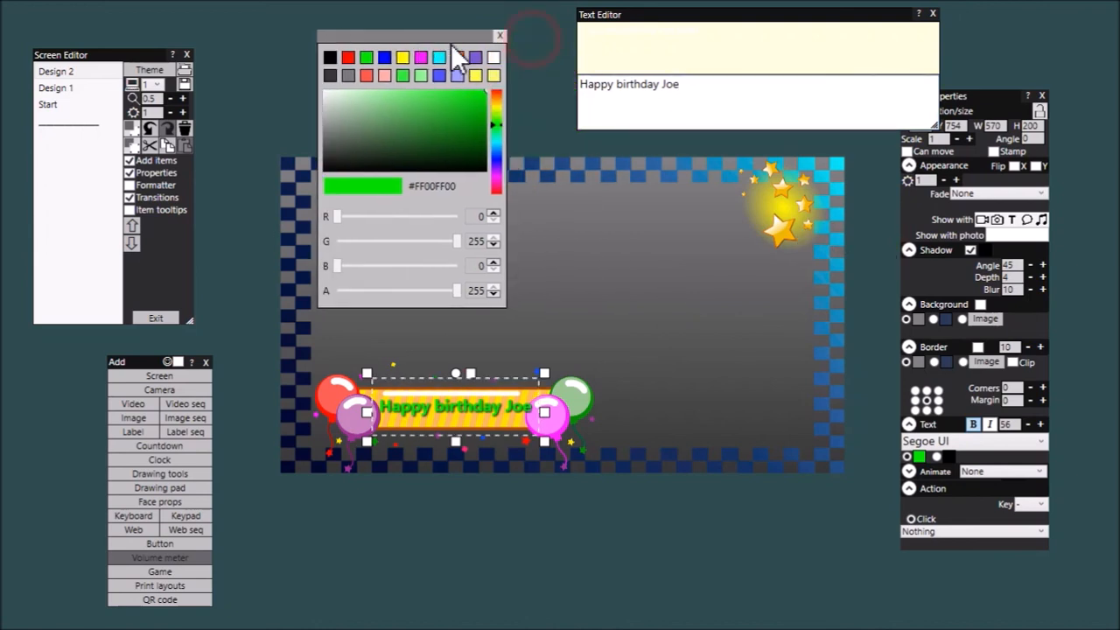
pyautogui.click(501, 35)
pyautogui.click(933, 14)
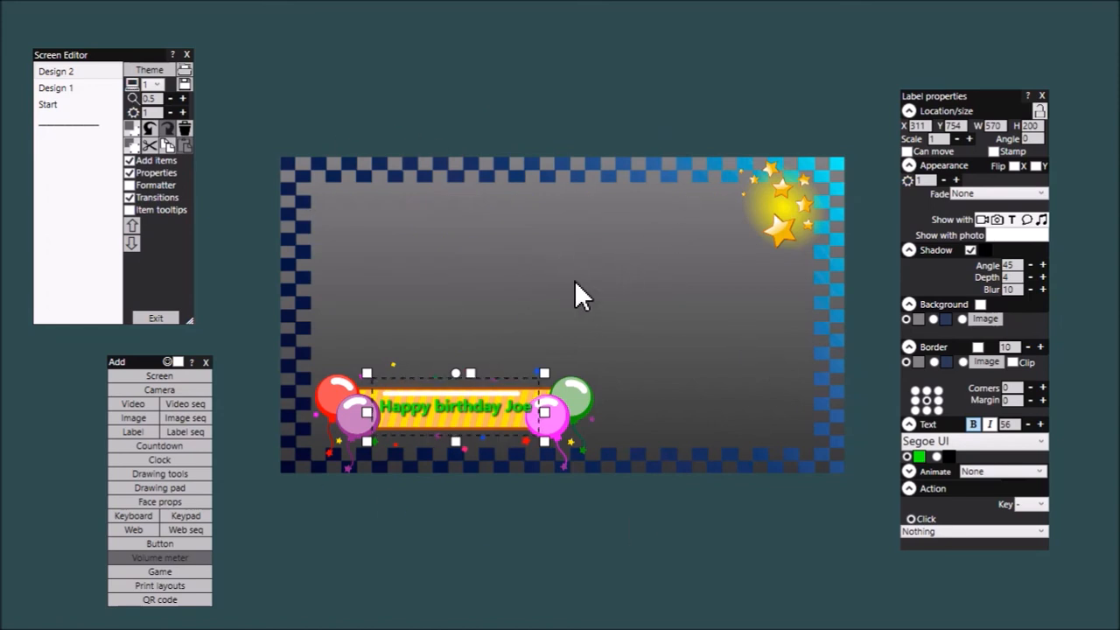
# Give the Design 2 screen a fully transparent solid background by setting the color's alpha to 0.
pyautogui.click(575, 281)
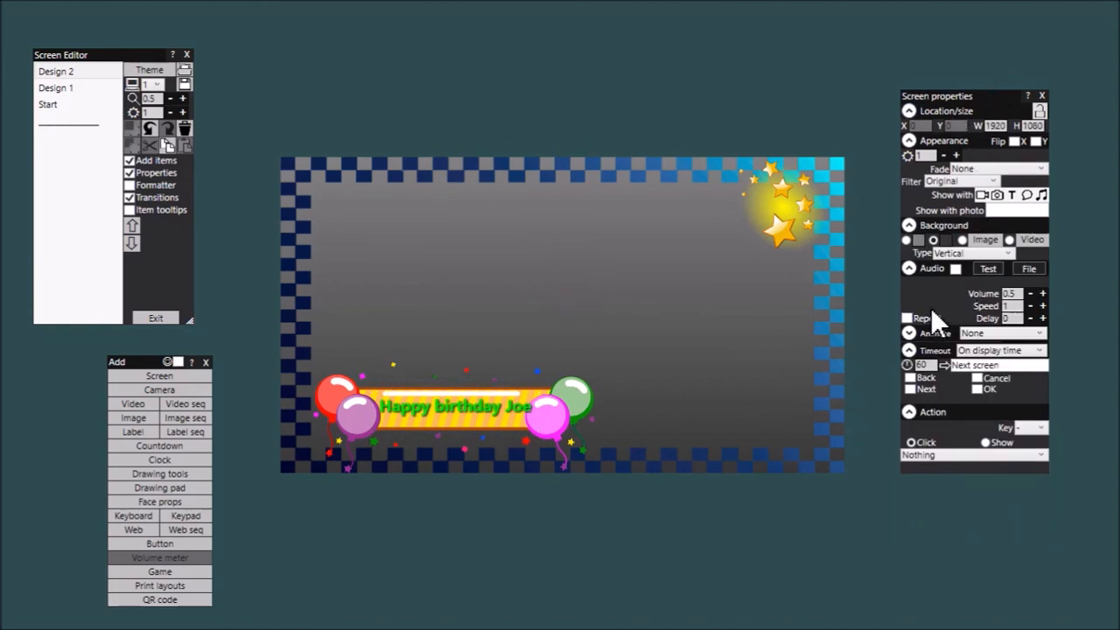
pyautogui.click(915, 239)
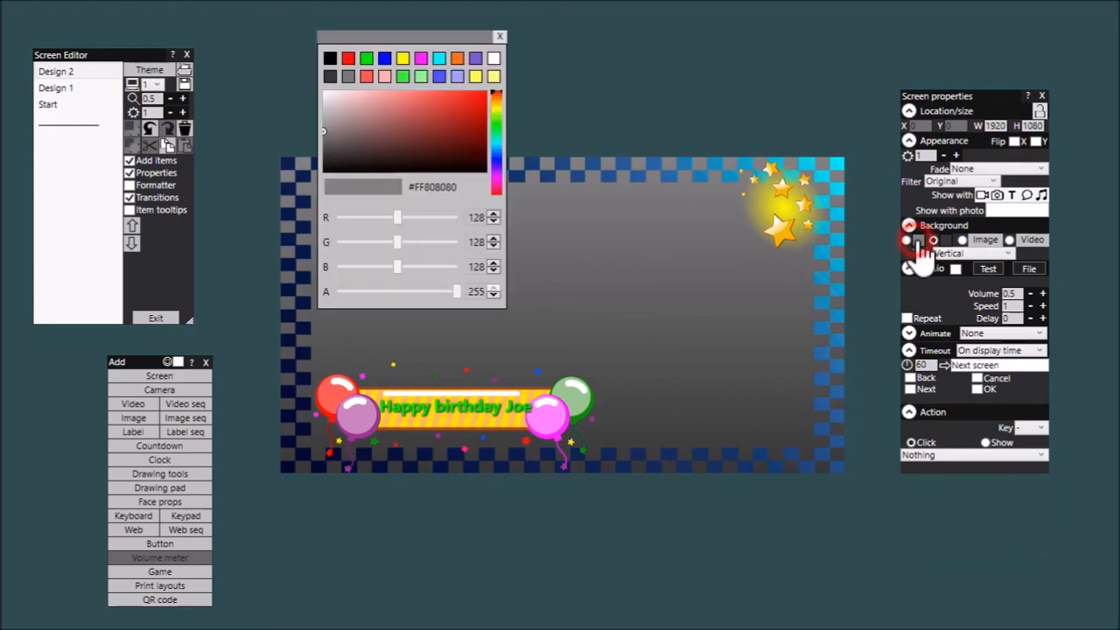
pyautogui.moveTo(457, 292); pyautogui.dragTo(323, 298)
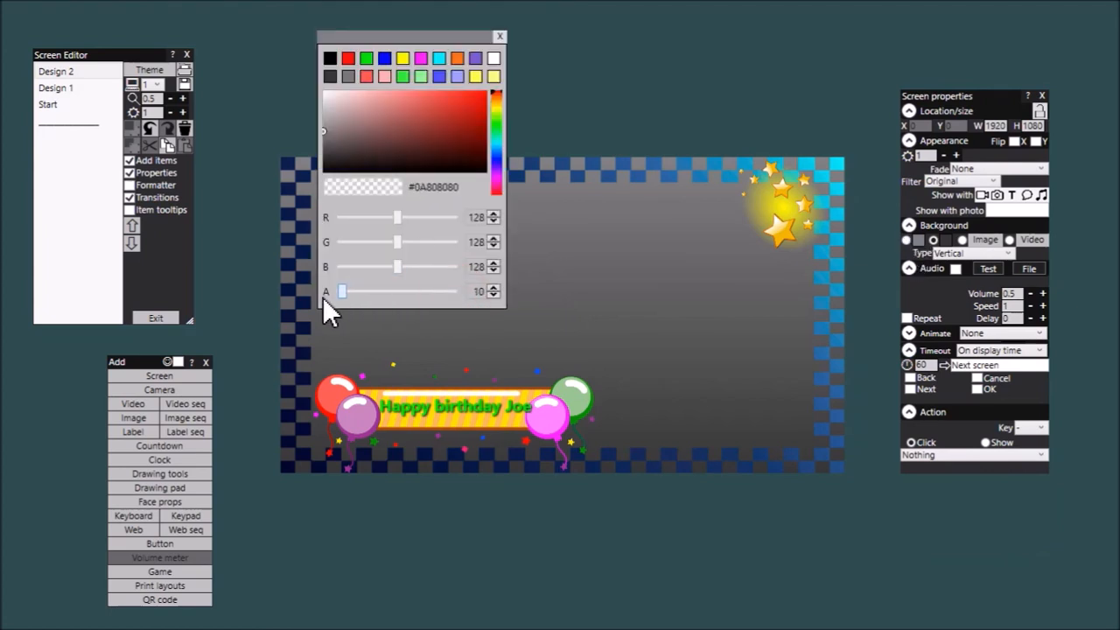
pyautogui.click(907, 240)
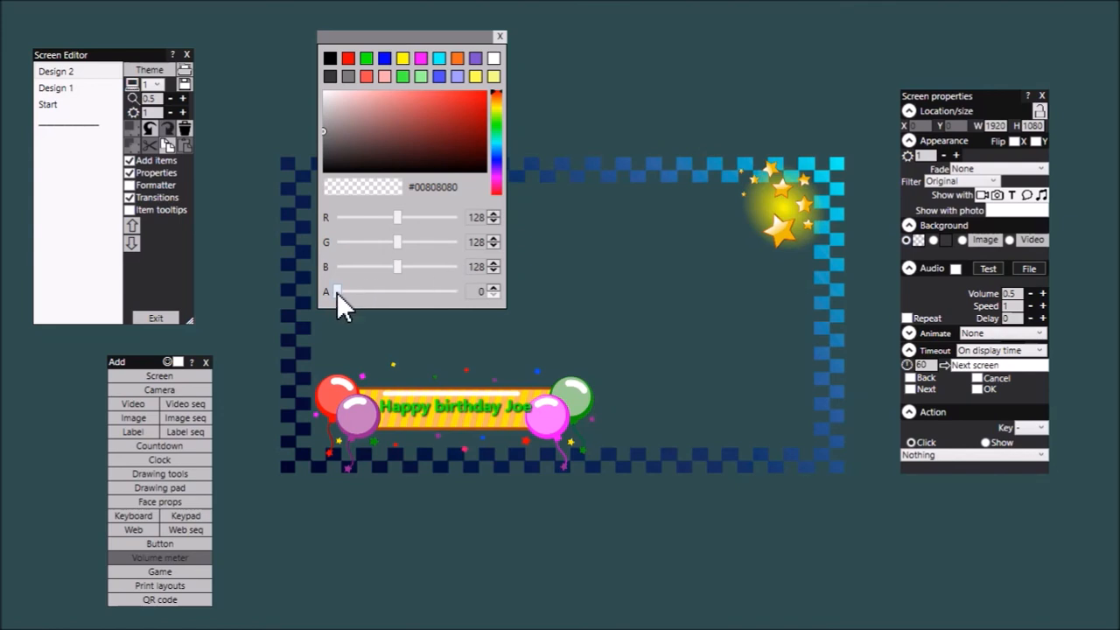
pyautogui.click(501, 37)
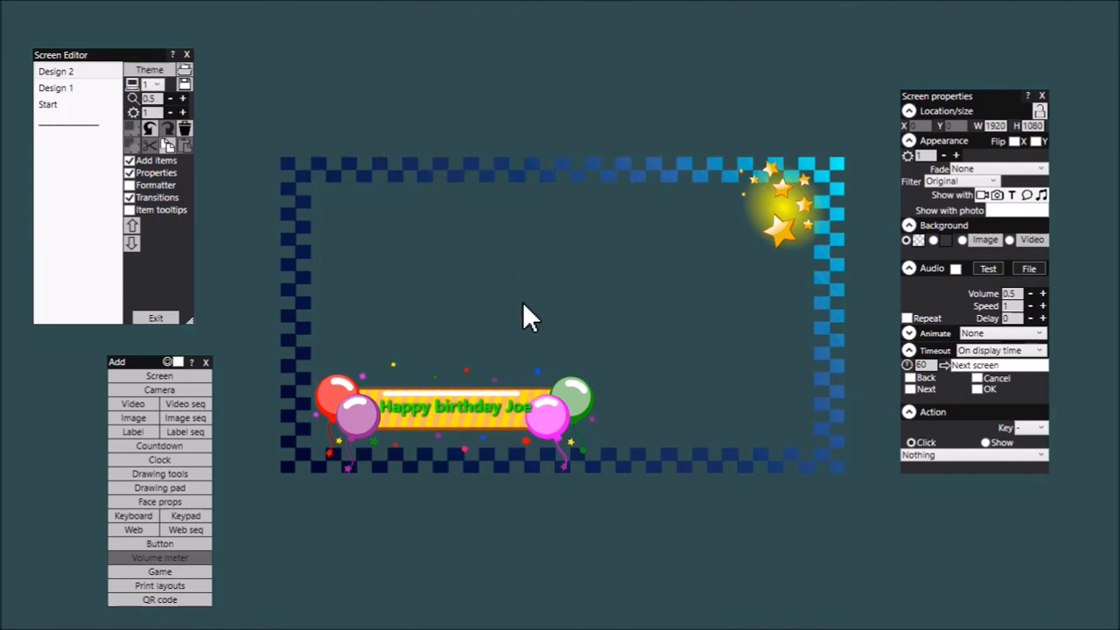
# Capture the Design 2 screen and save it in the Backgrounds folder as a PNG file named Design 2.png.
pyautogui.rightClick(515, 275)
pyautogui.click(394, 286)
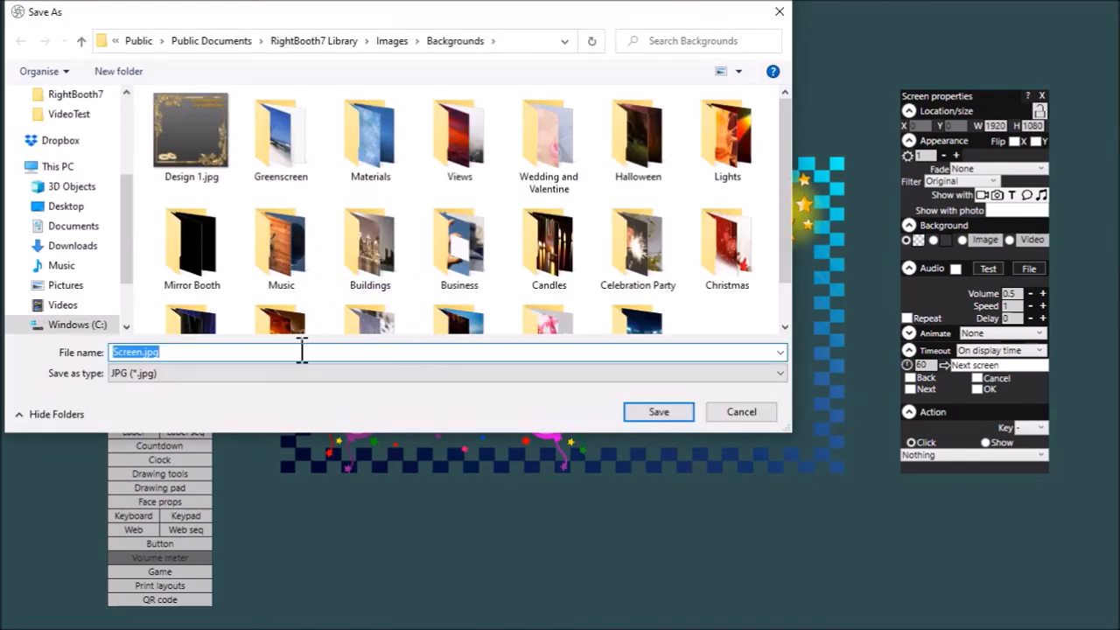
pyautogui.click(301, 351)
pyautogui.write('Design 2')
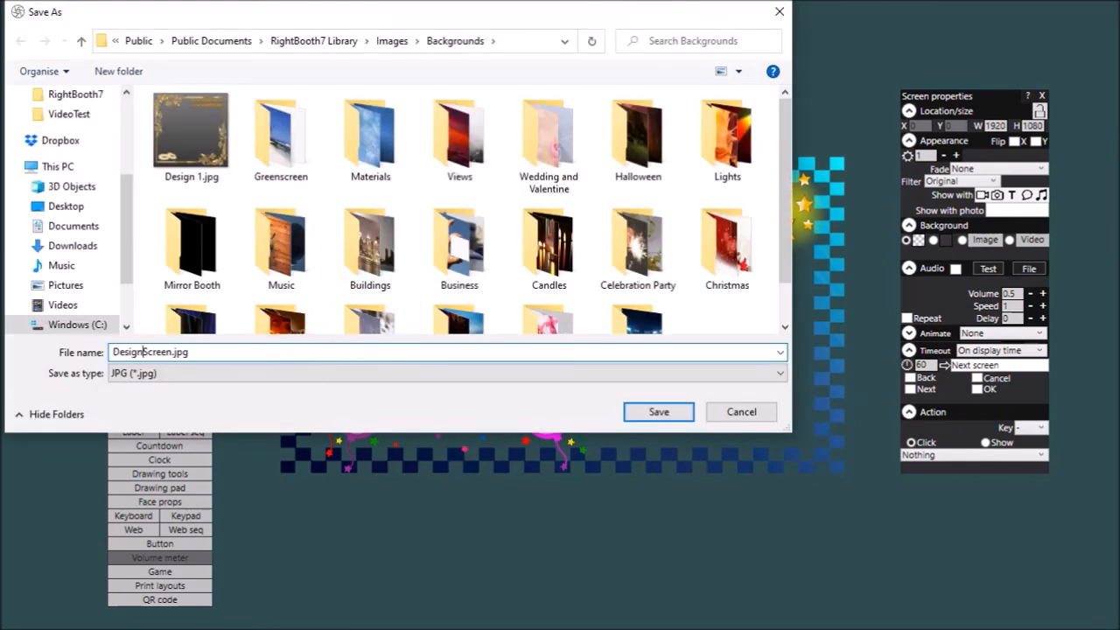
pyautogui.press('Delete')
pyautogui.press('Delete')
pyautogui.press('Delete')
pyautogui.press('Delete')
pyautogui.press('Delete')
pyautogui.press('Delete')
pyautogui.click(457, 375)
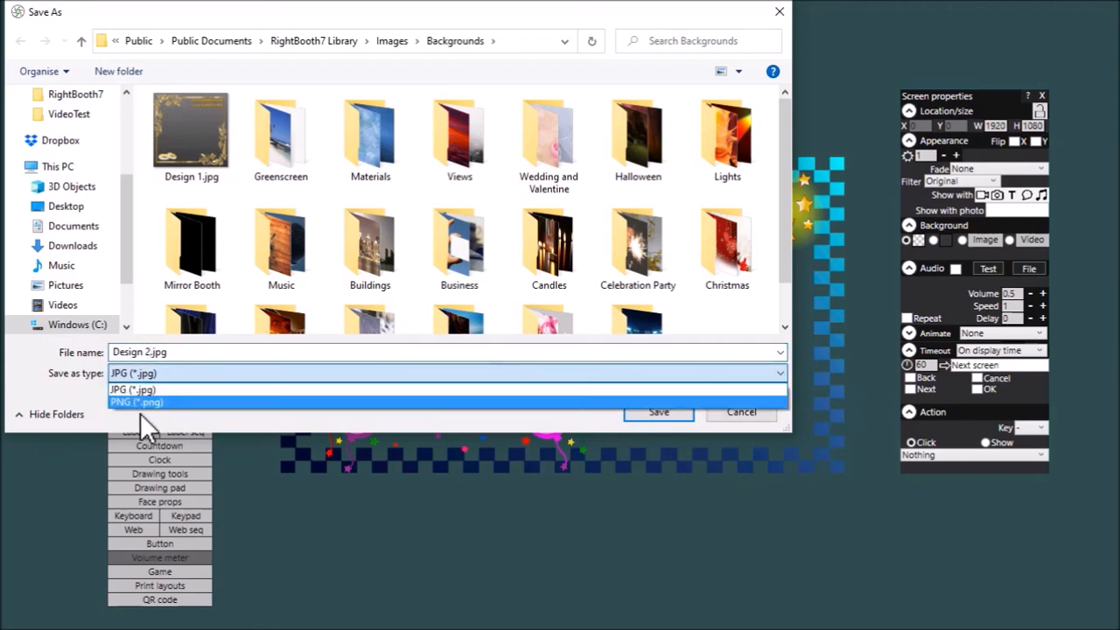
pyautogui.click(158, 403)
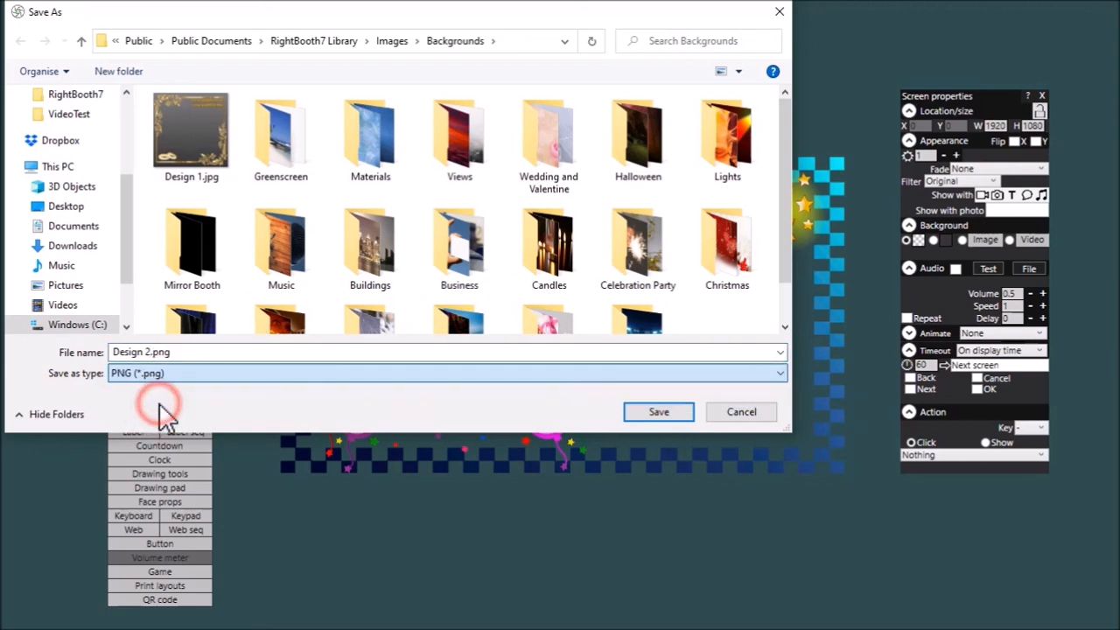
pyautogui.click(673, 409)
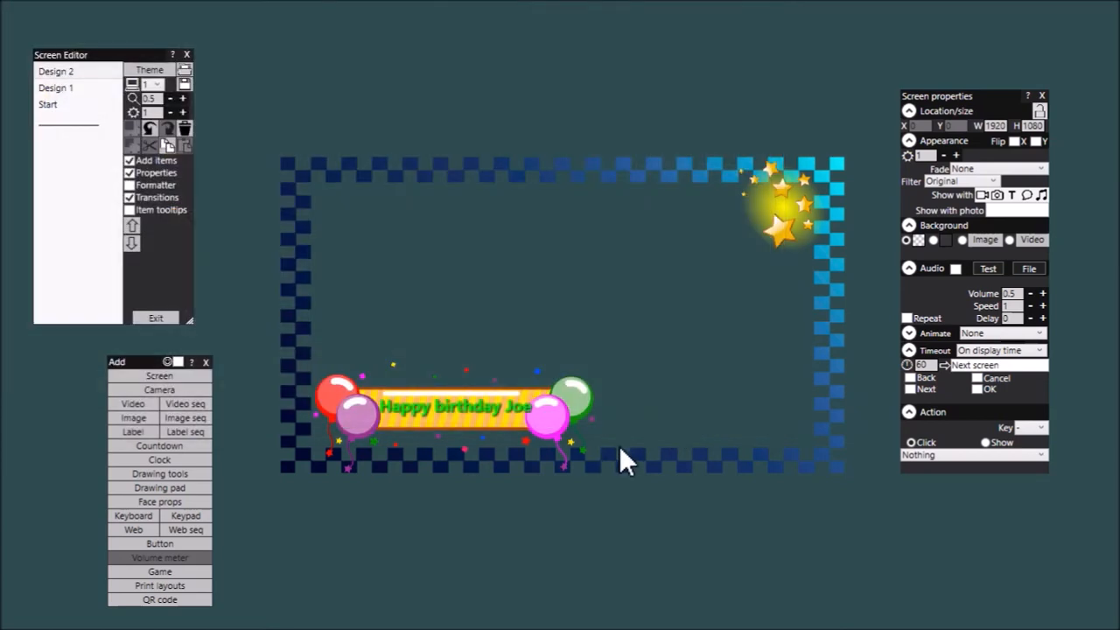
# Switch to File Explorer, check the saved Design 2.png in the Backgrounds folder, and return to RightBooth.
pyautogui.hotkey('alt', 'Tab')
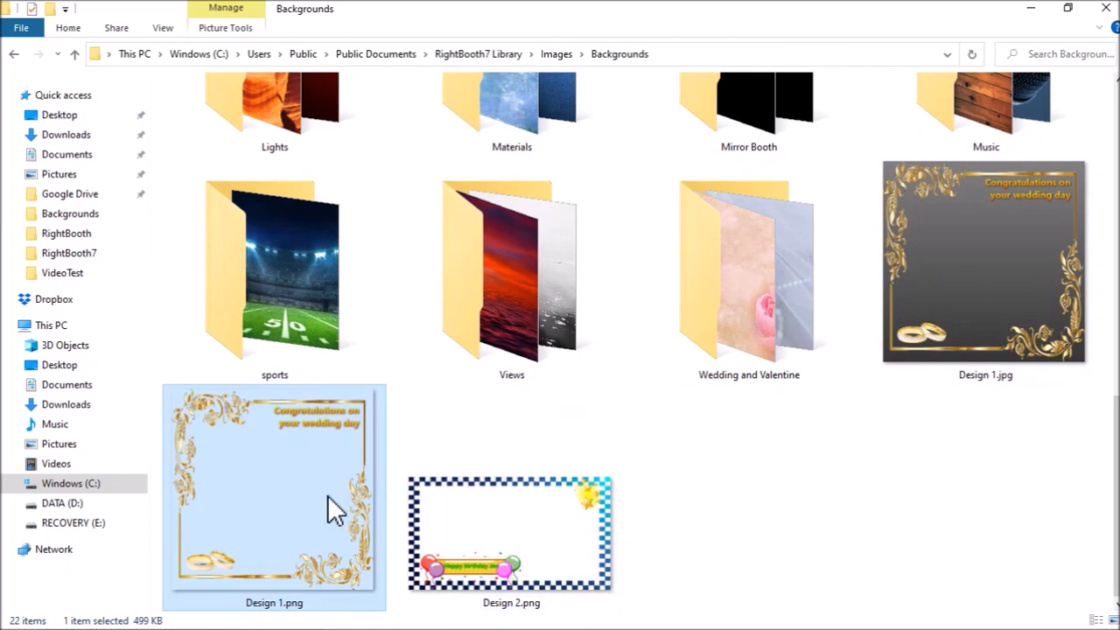
pyautogui.click(504, 519)
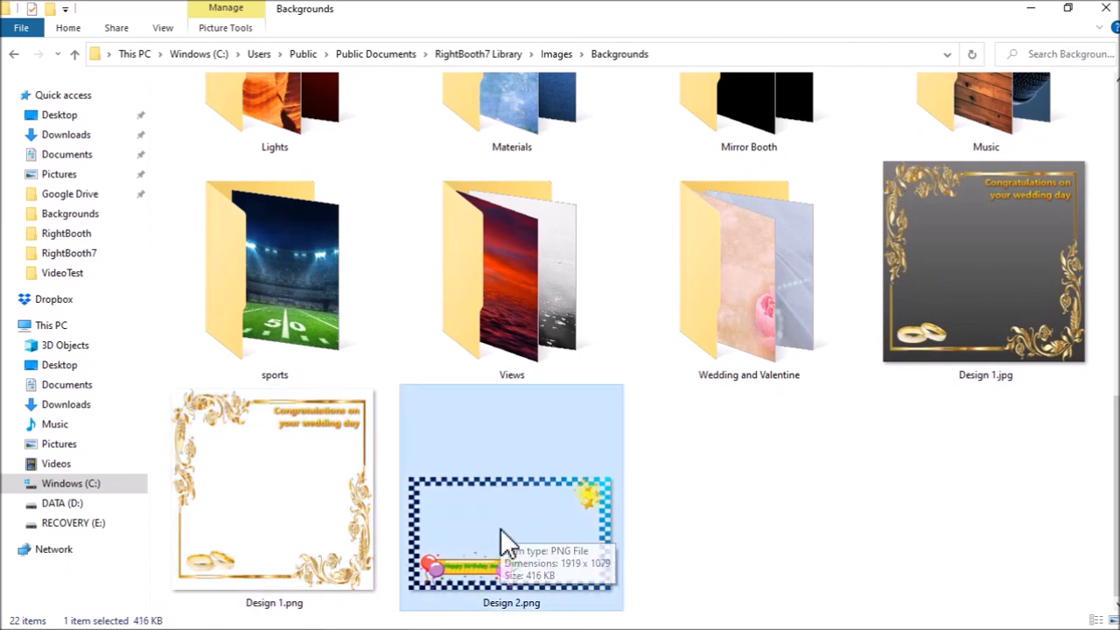
pyautogui.hotkey('alt', 'Tab')
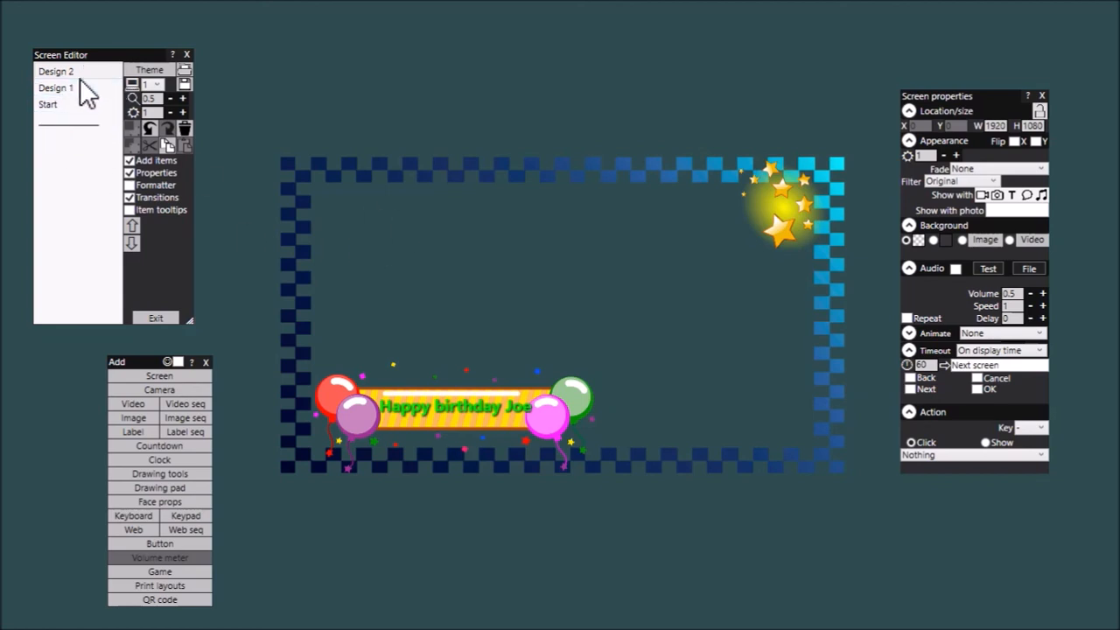
# Replace the first name in the "Happy birthday" label with a different person's first name, and close the text editor.
pyautogui.doubleClick(499, 407)
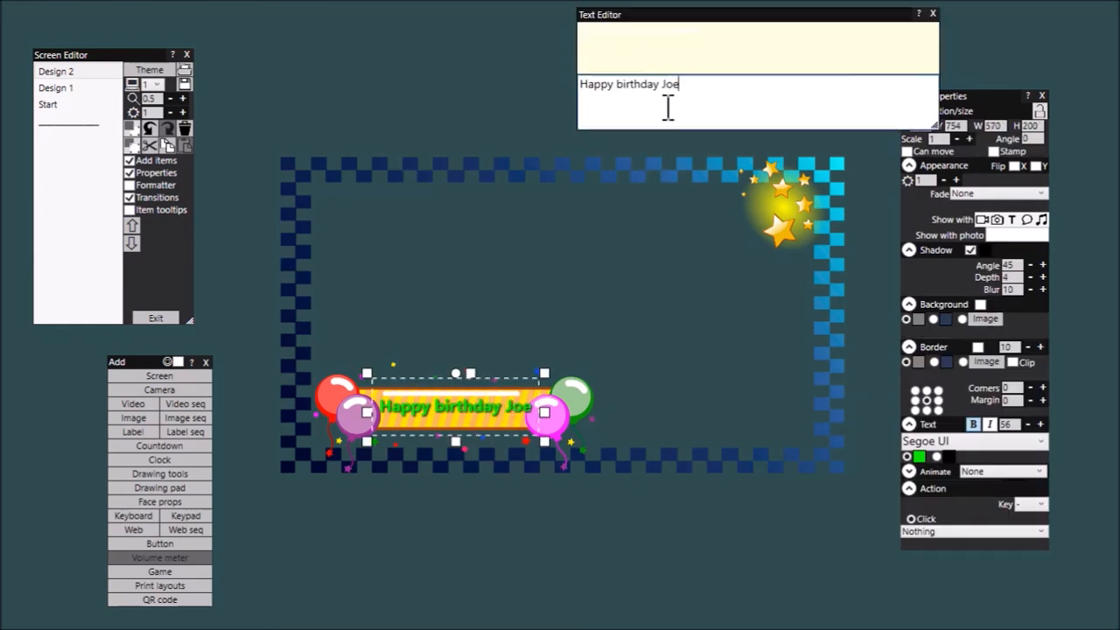
pyautogui.press('BackSpace')
pyautogui.press('BackSpace')
pyautogui.write('ohn')
pyautogui.click(595, 241)
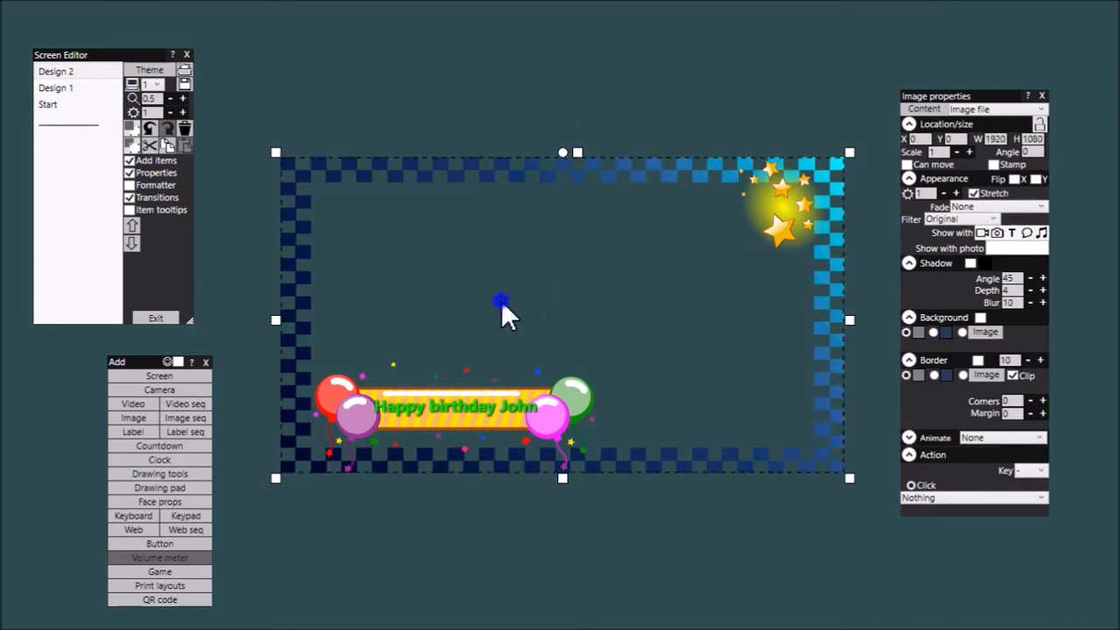
pyautogui.rightClick(498, 301)
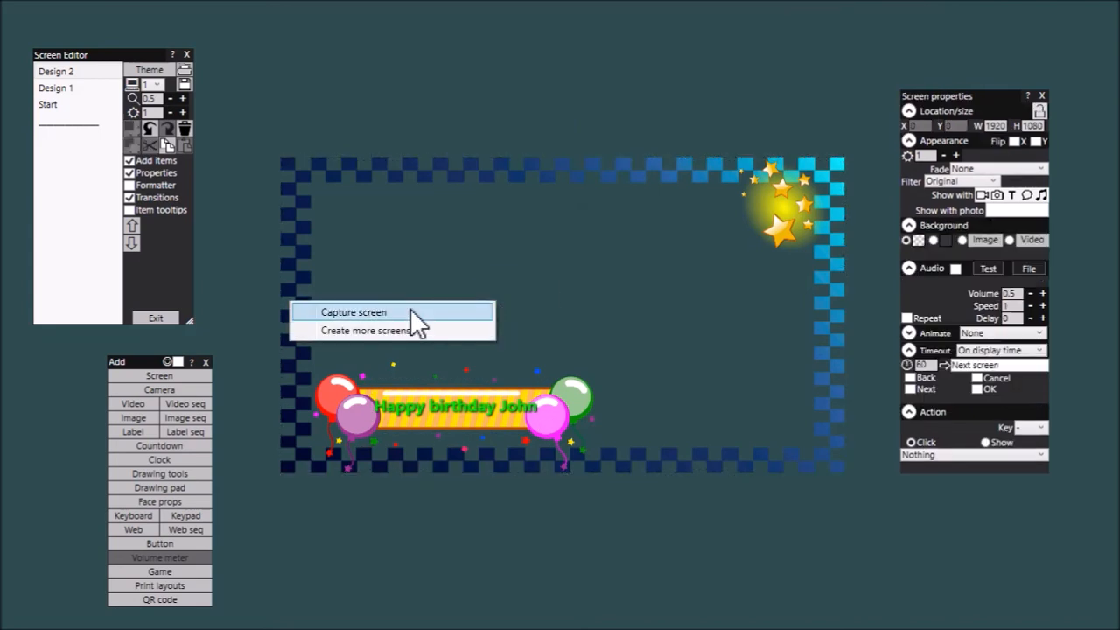
pyautogui.click(686, 261)
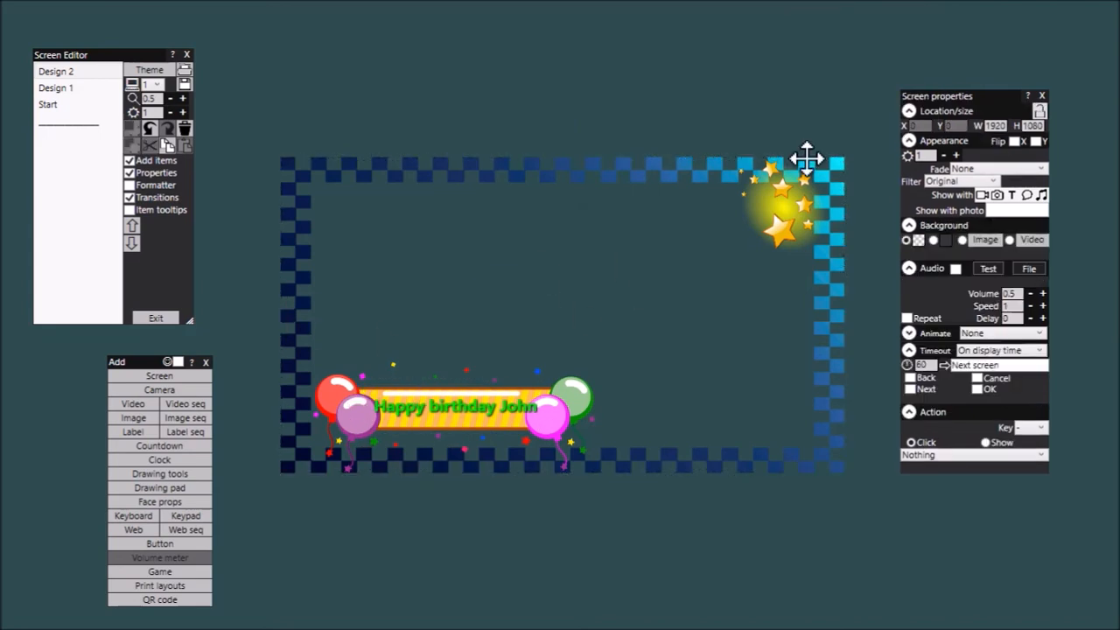